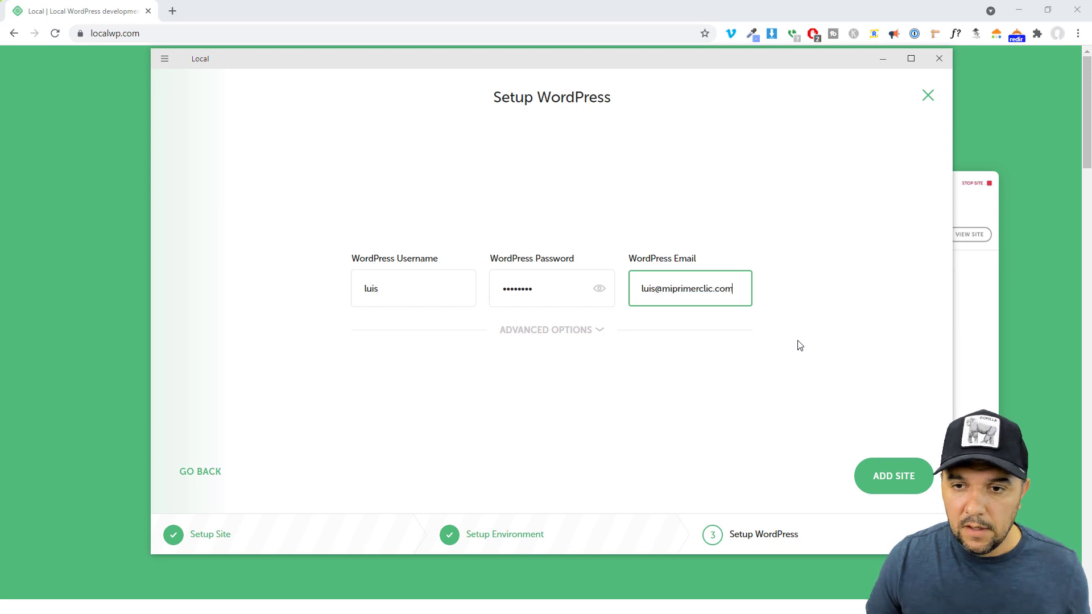
Add the ejemplodesitioweb site, dismiss the hosts-file error, and open File Explorer
click(889, 480)
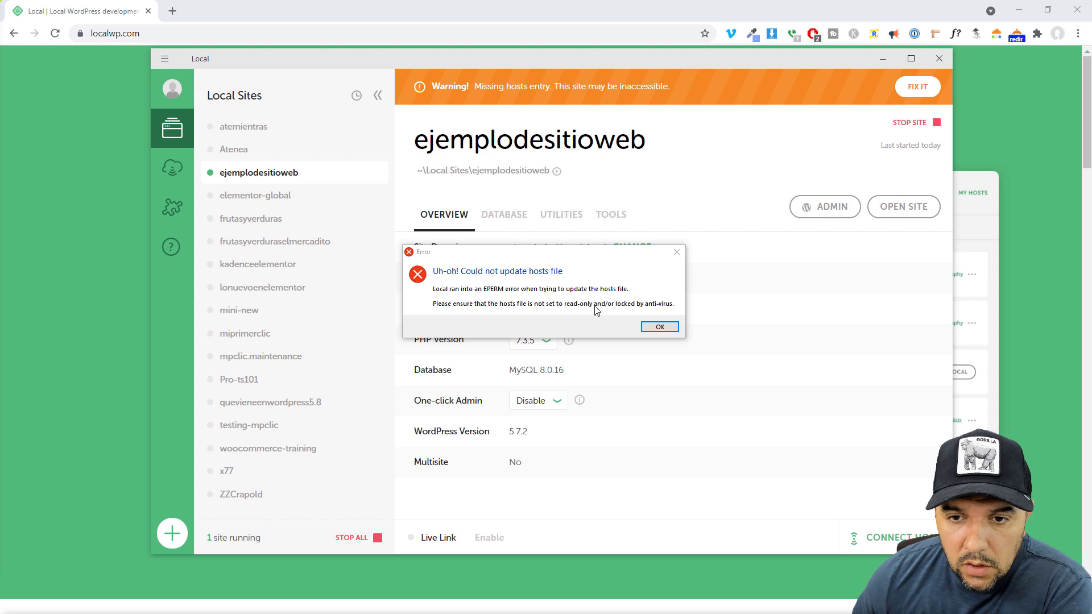
click(660, 327)
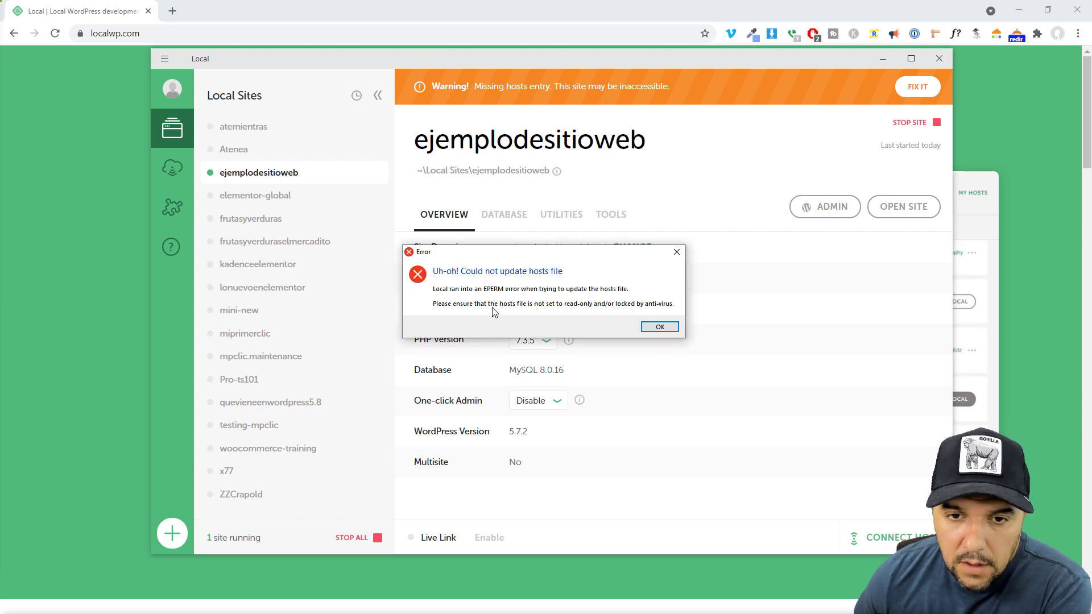
click(654, 331)
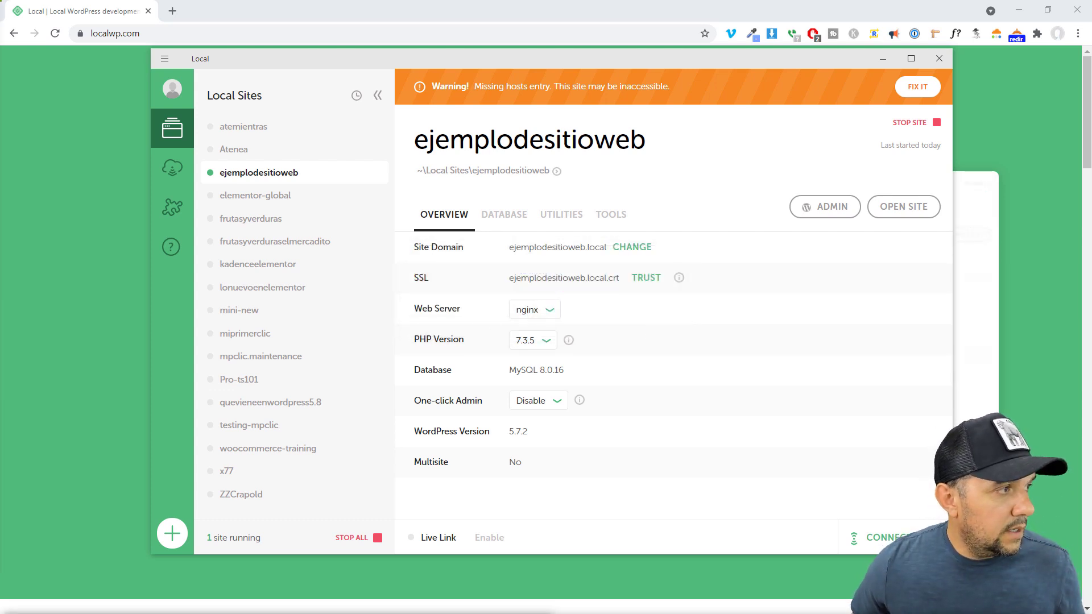
key(super+e)
Open the C:\Windows\System32\drivers\etc folder in File Explorer
drag(360, 68, 535, 64)
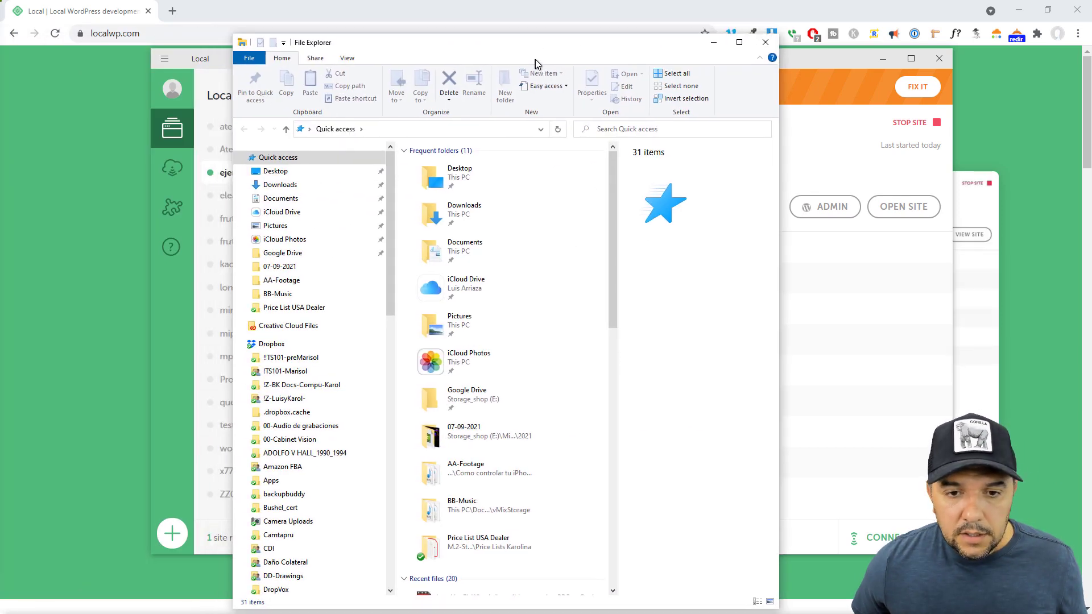
click(373, 129)
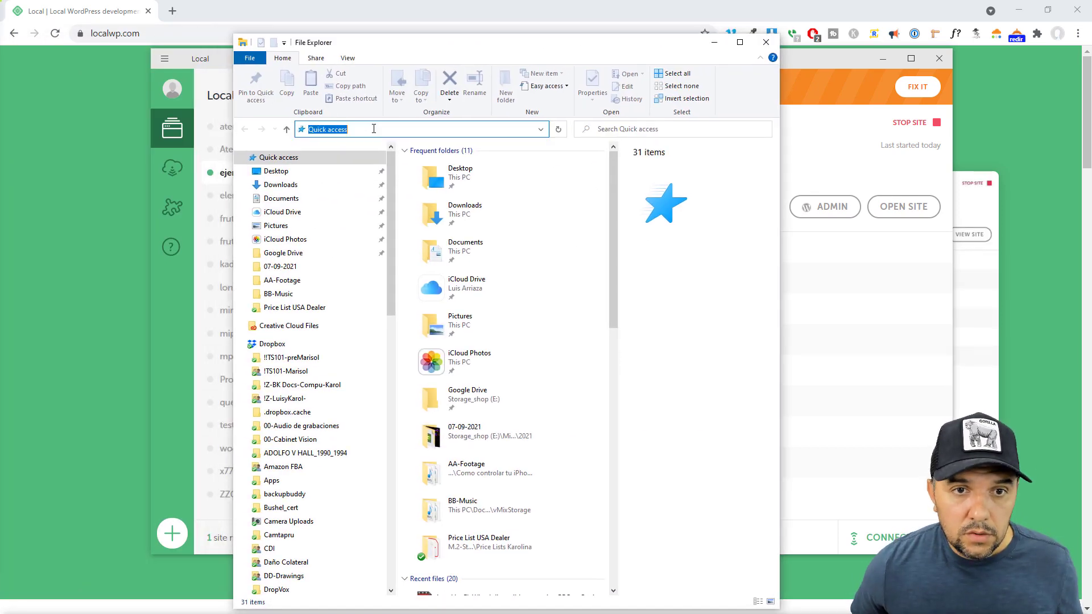
text(C:\Windows\System32\drivers\etc)
key(Return)
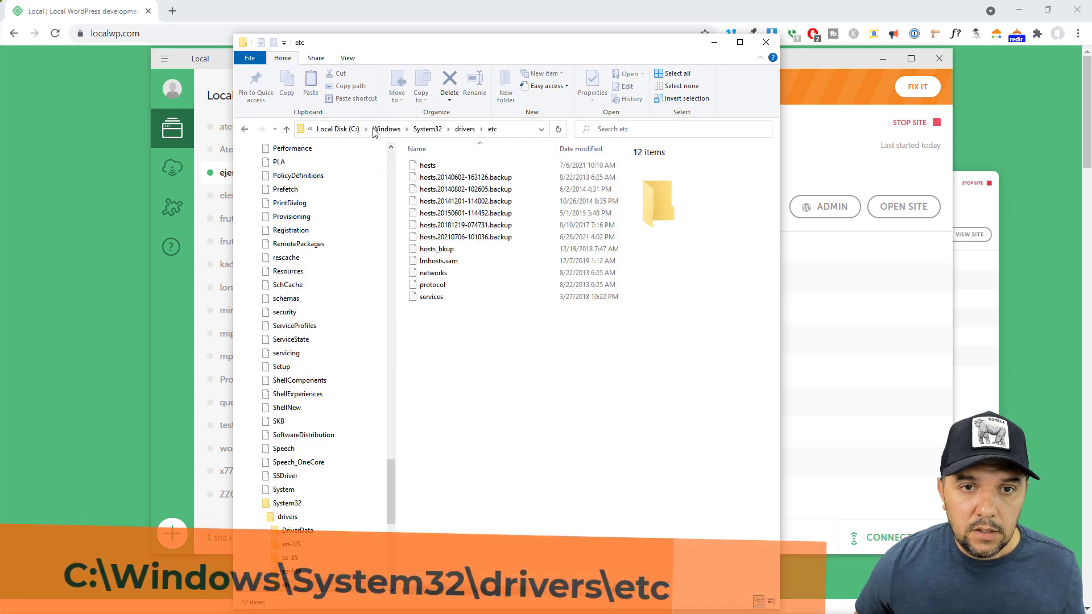
Clear the hosts file's Read-only attribute, granting administrator permission
click(428, 165)
right_click(424, 165)
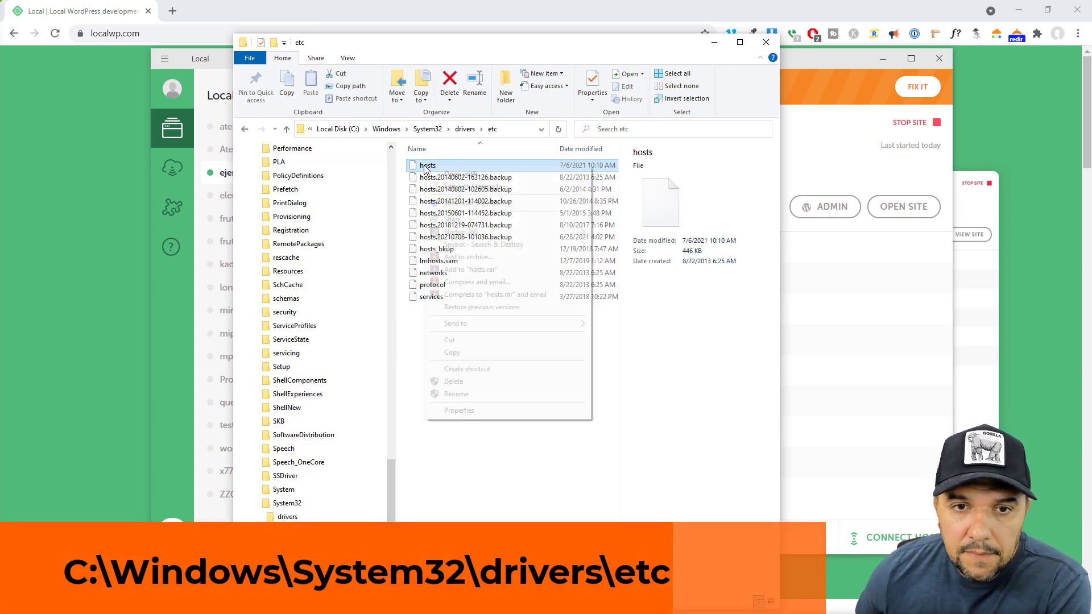
click(462, 411)
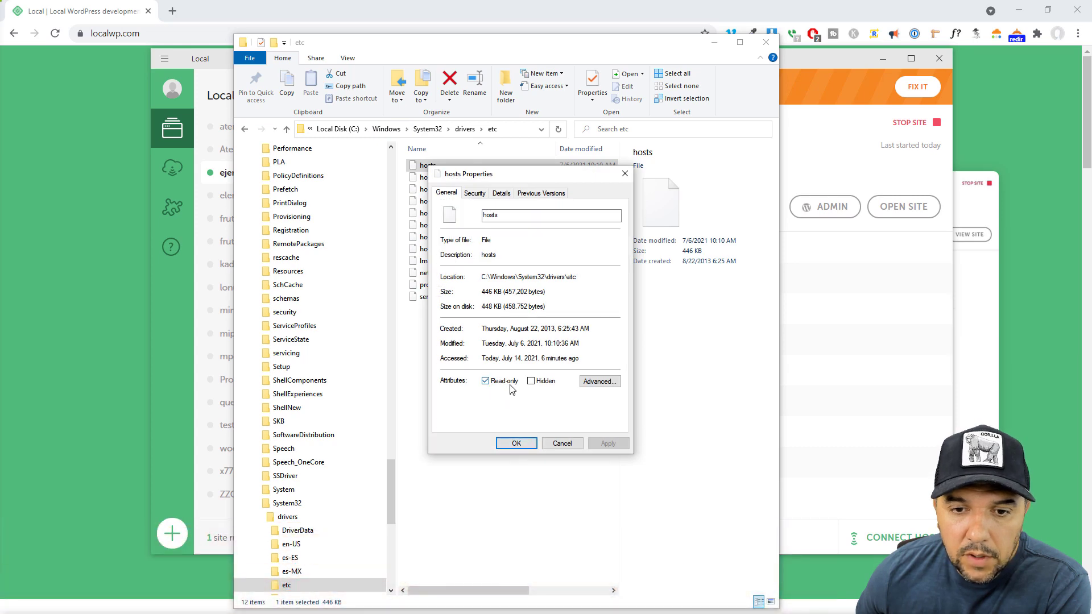
click(486, 382)
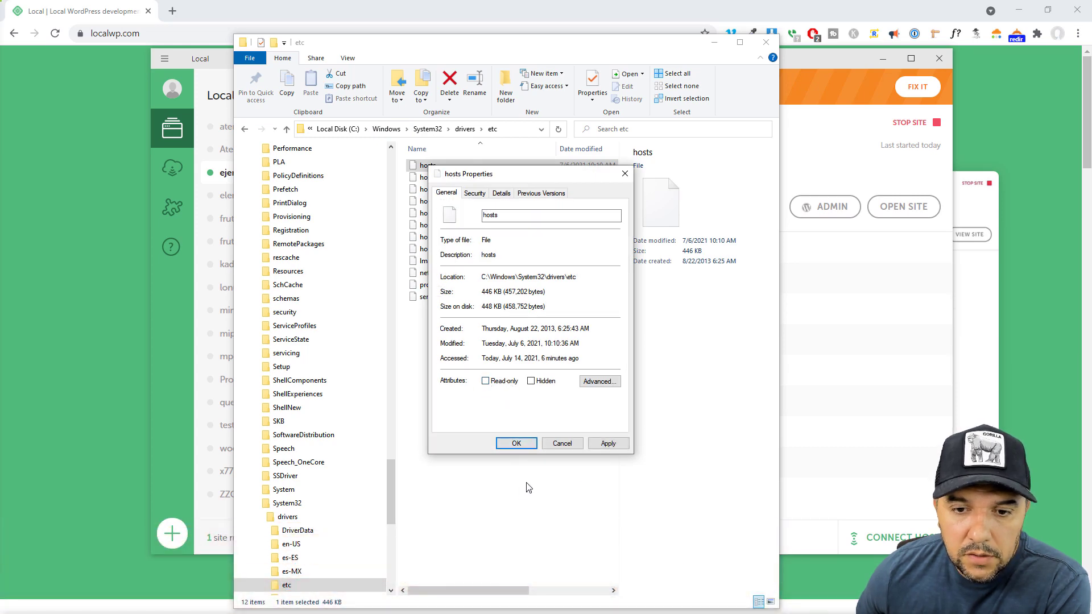
click(608, 444)
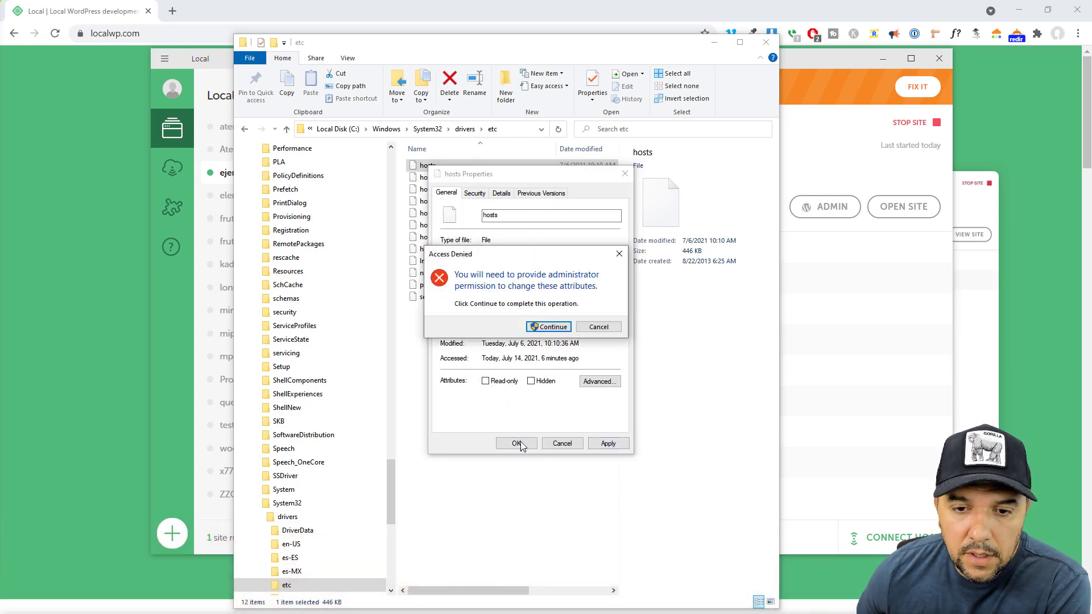
click(553, 327)
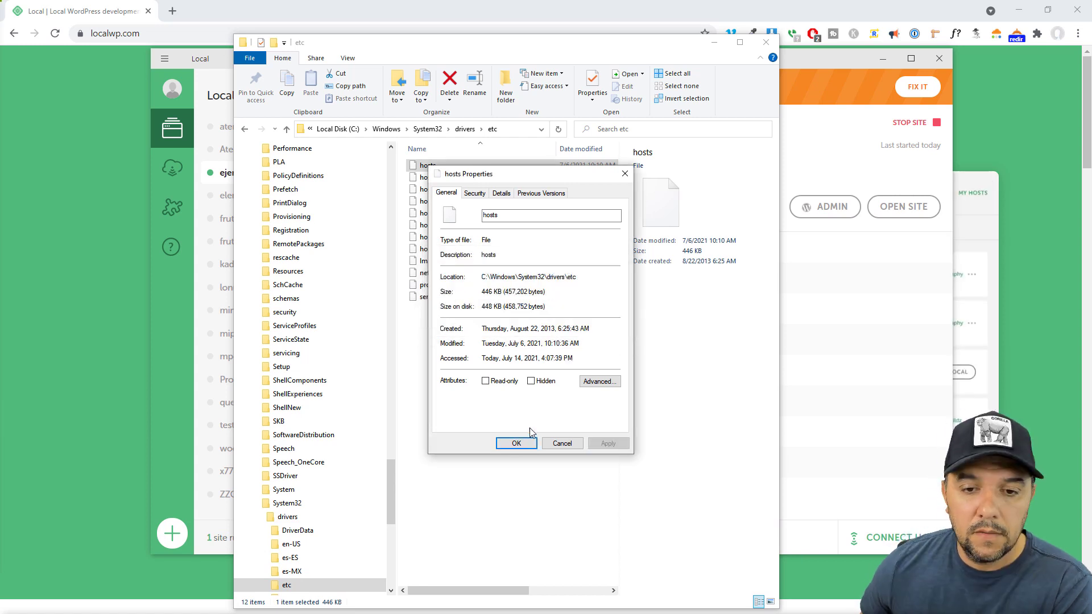
click(518, 443)
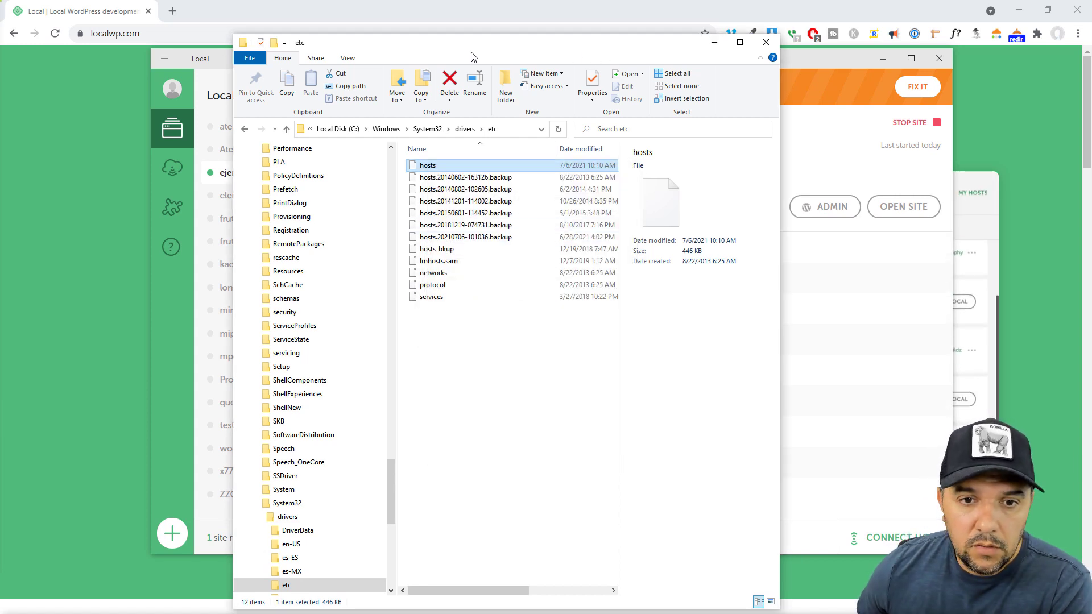
drag(504, 50, 108, 2)
Close File Explorer and bring Local back to the front
key(super+Down)
click(739, 150)
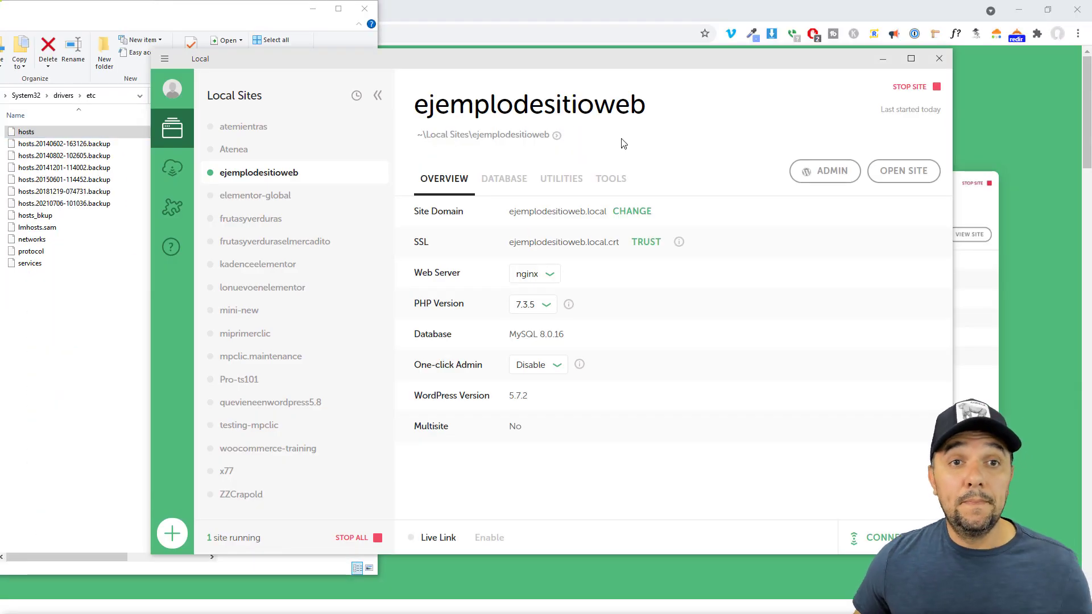
click(142, 12)
drag(142, 12, 632, 47)
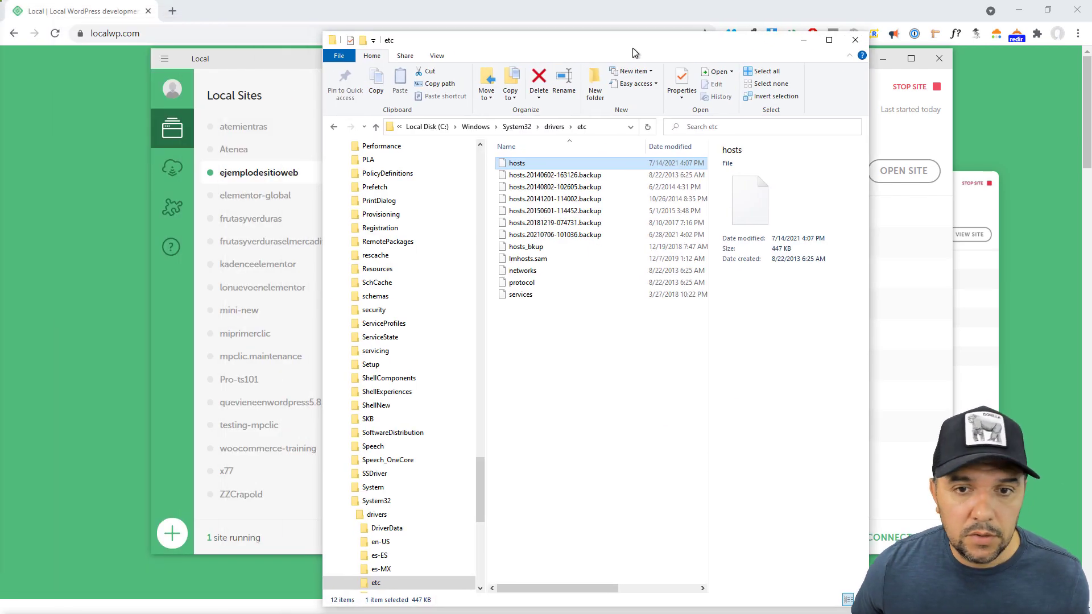
key(super+Down)
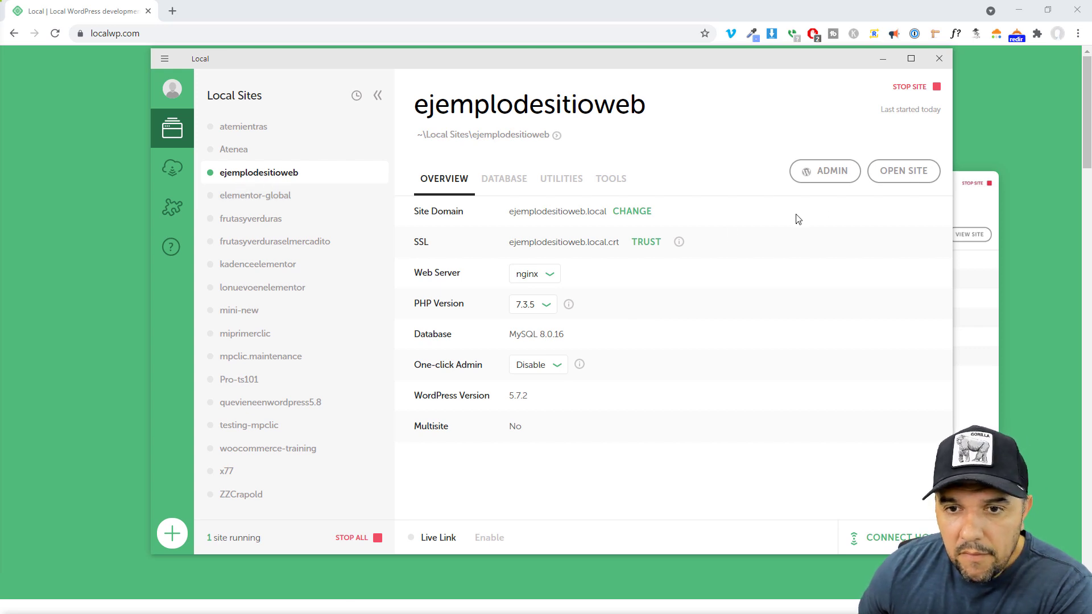
Trust the ejemplodesitioweb SSL certificate on the Local site overview
click(644, 243)
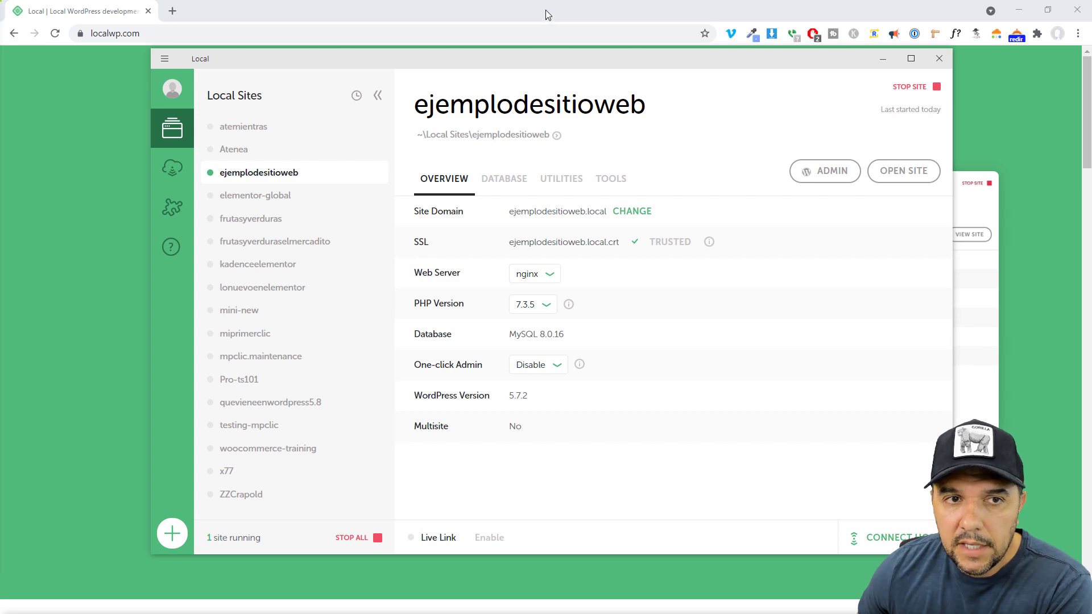
key(alt+Tab)
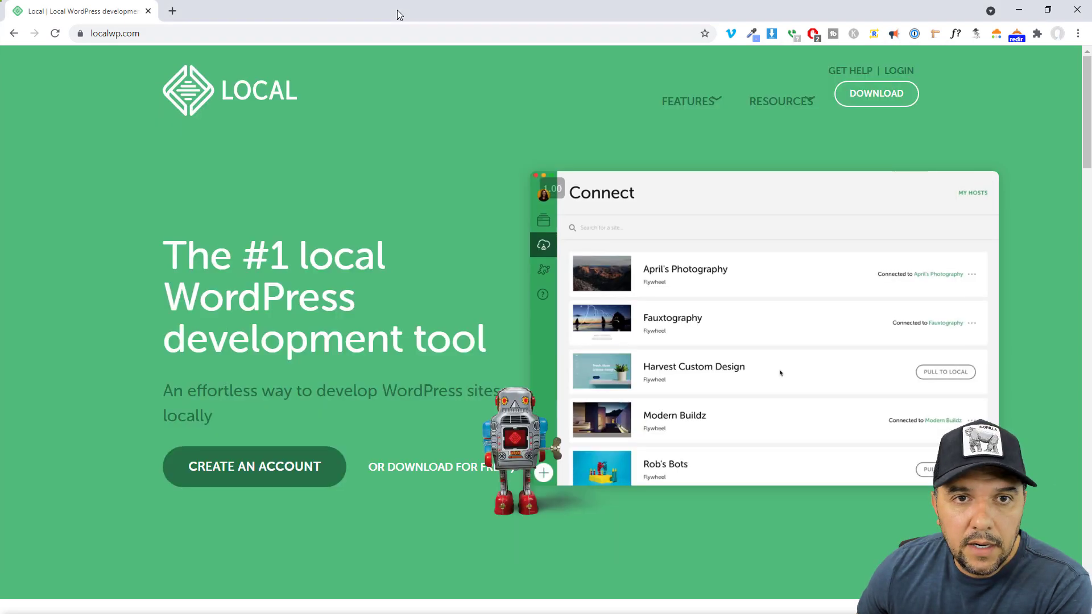
key(alt+Tab)
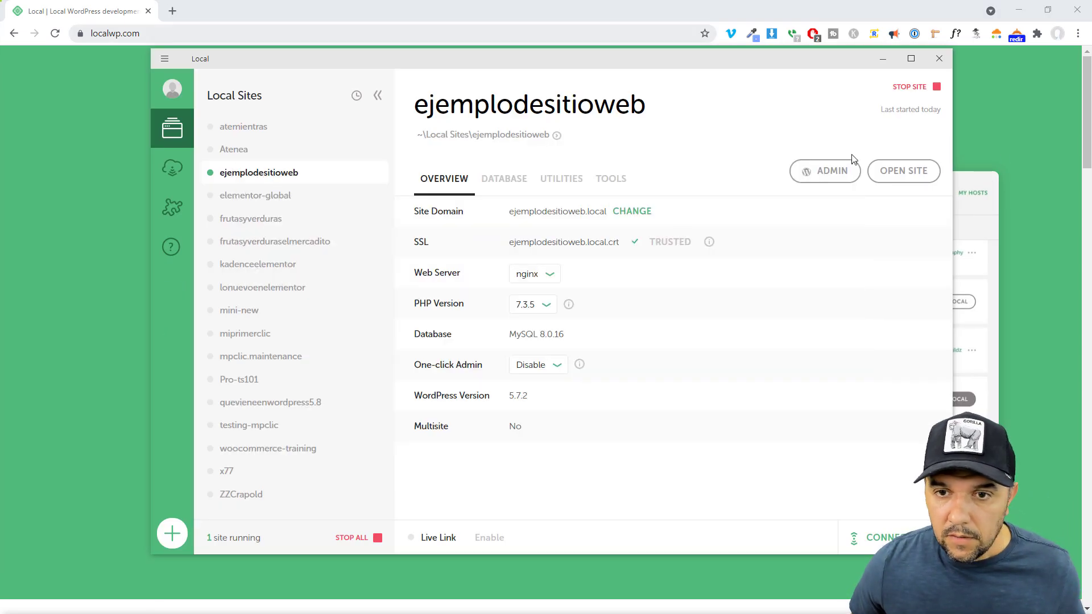
Open the site's wp-admin page and log in with the admin username and password
click(904, 172)
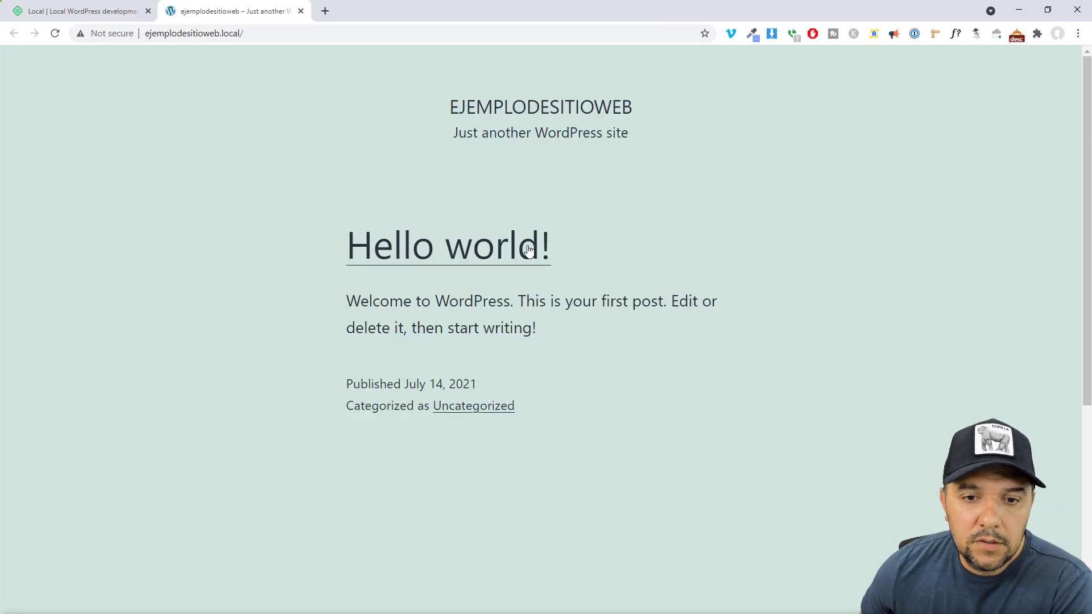
click(298, 36)
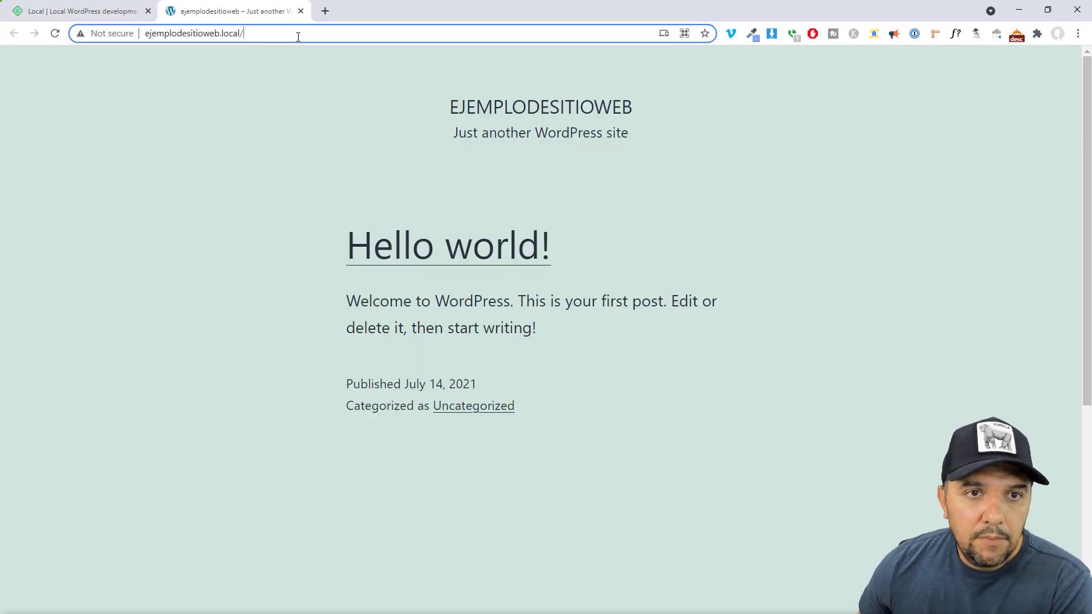
text(wp)
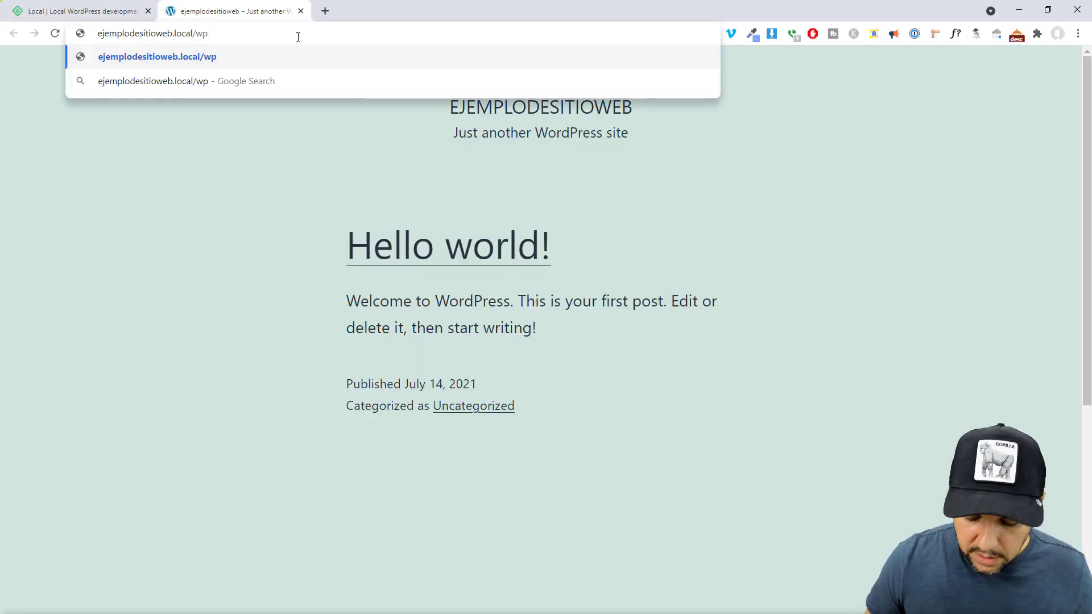
text(-)
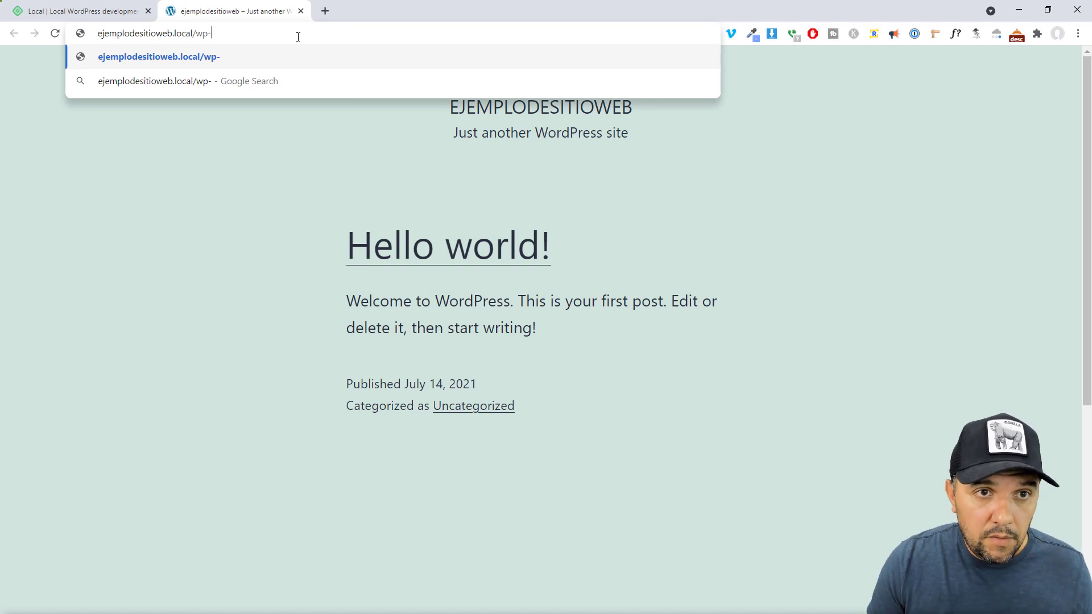
text(admin)
key(Return)
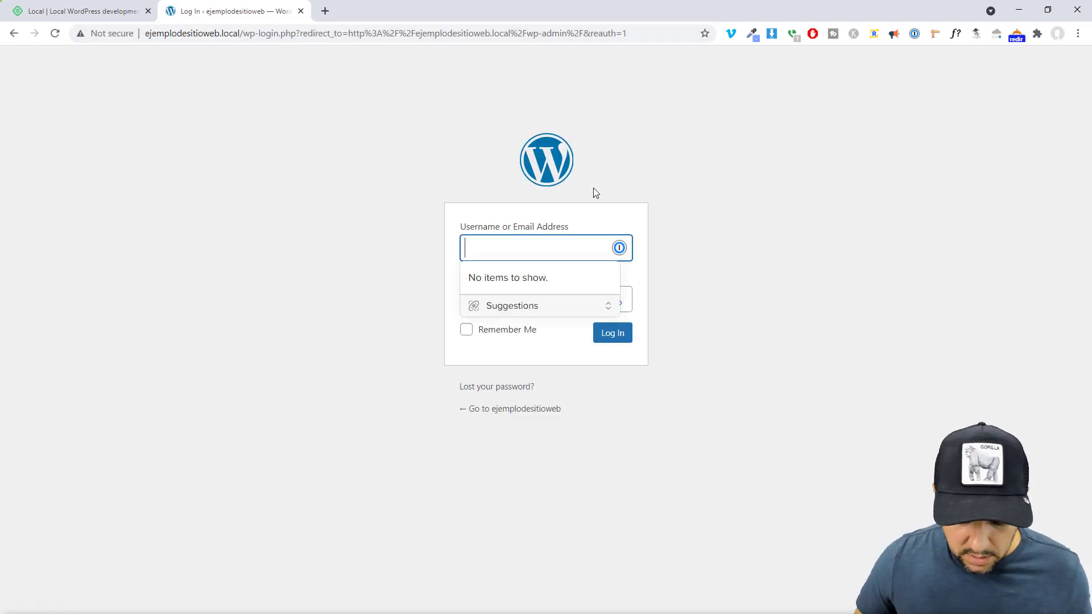
text(luis)
key(Tab)
text(********)
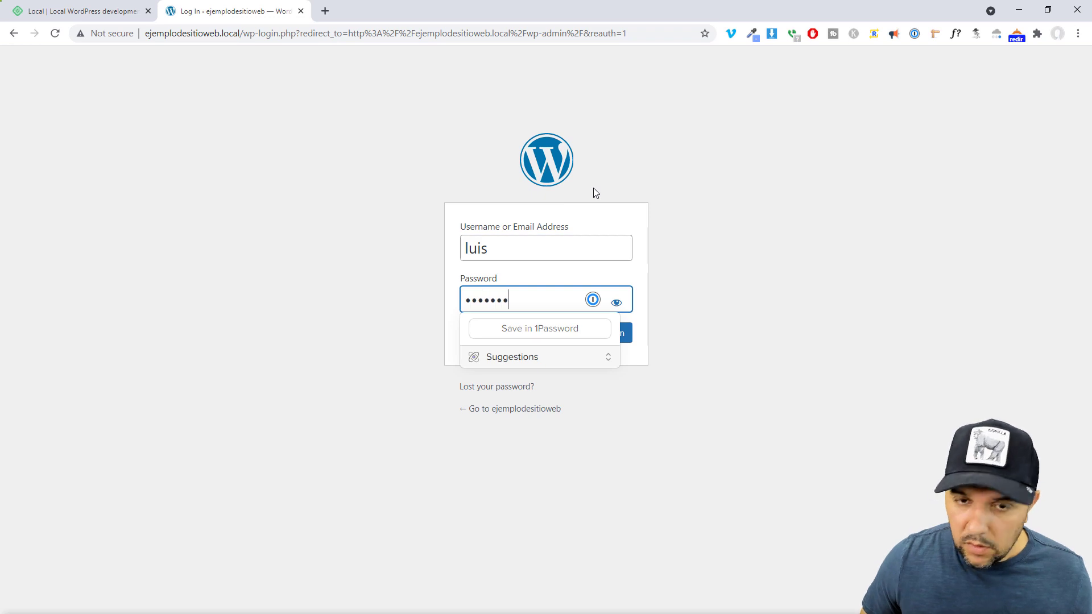
key(Return)
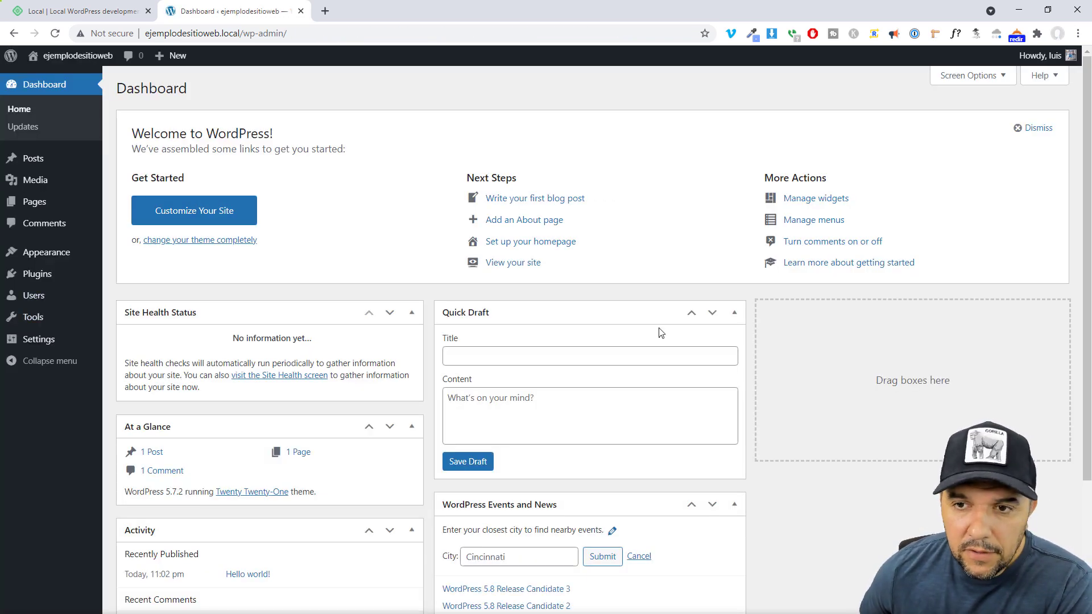
Open the site's front page in a new tab, then return to the Dashboard
mouse_move(78, 55)
right_click(51, 78)
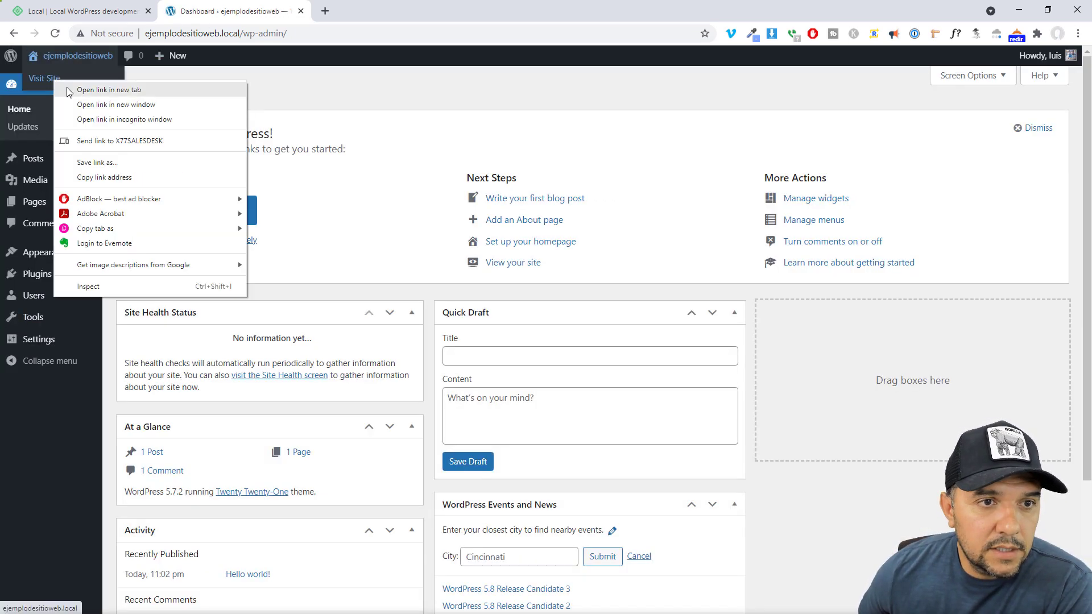
click(85, 86)
click(349, 19)
scroll(571, 382, down, 10)
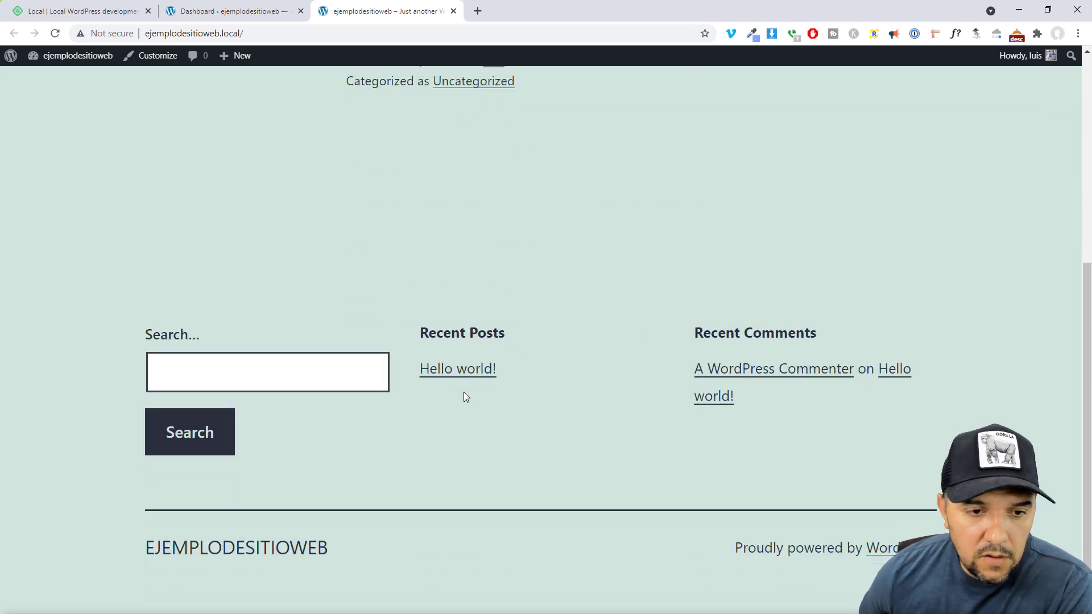
scroll(463, 397, up, 10)
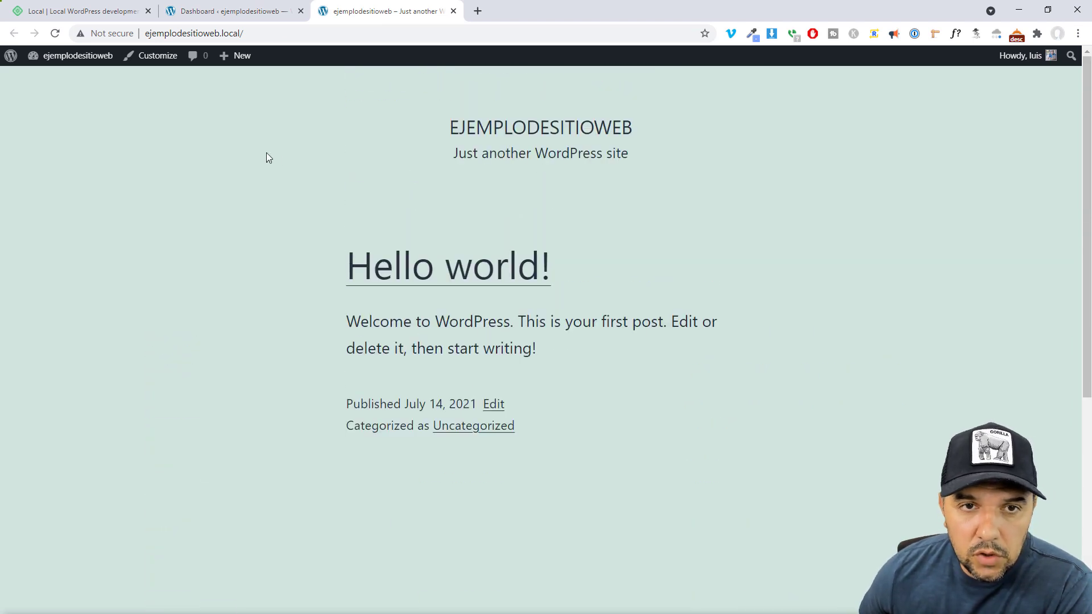
click(231, 11)
Install and activate the Kadence theme from the Themes page
mouse_move(34, 262)
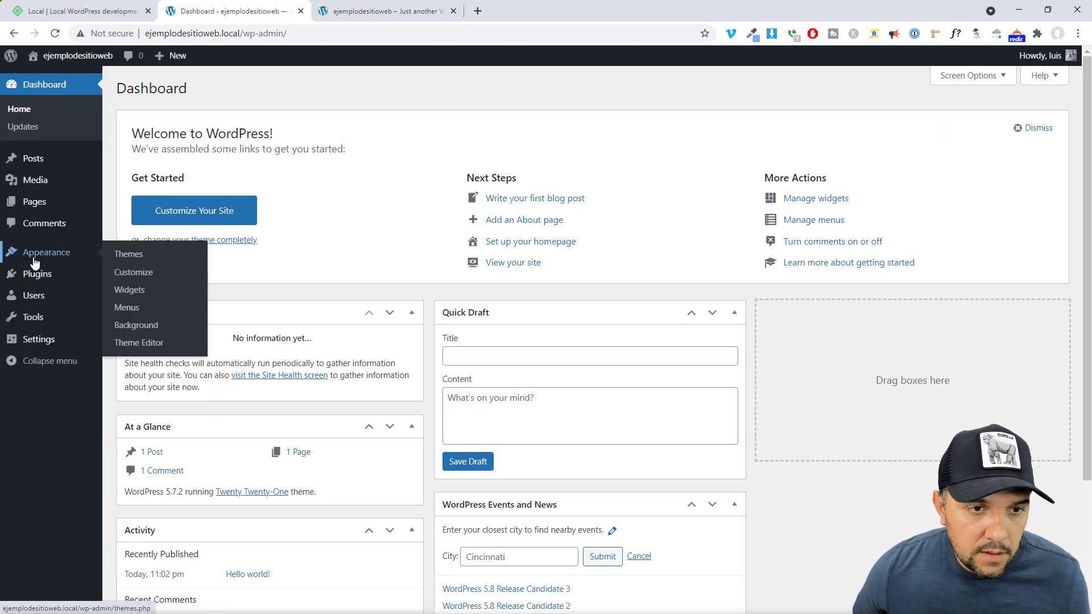
click(121, 254)
click(231, 87)
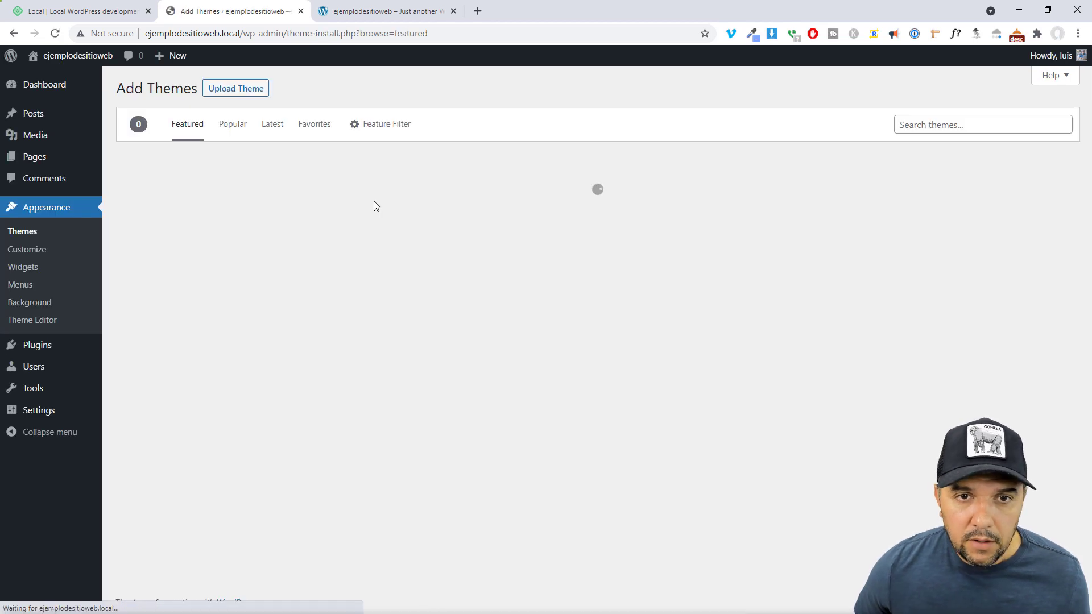
click(910, 122)
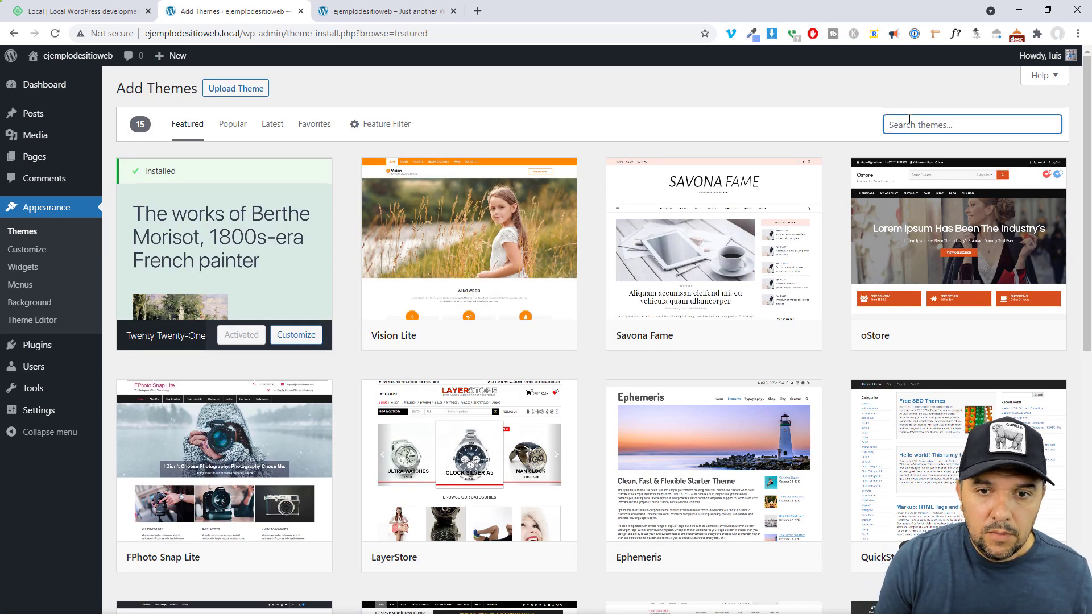
text(Kadence)
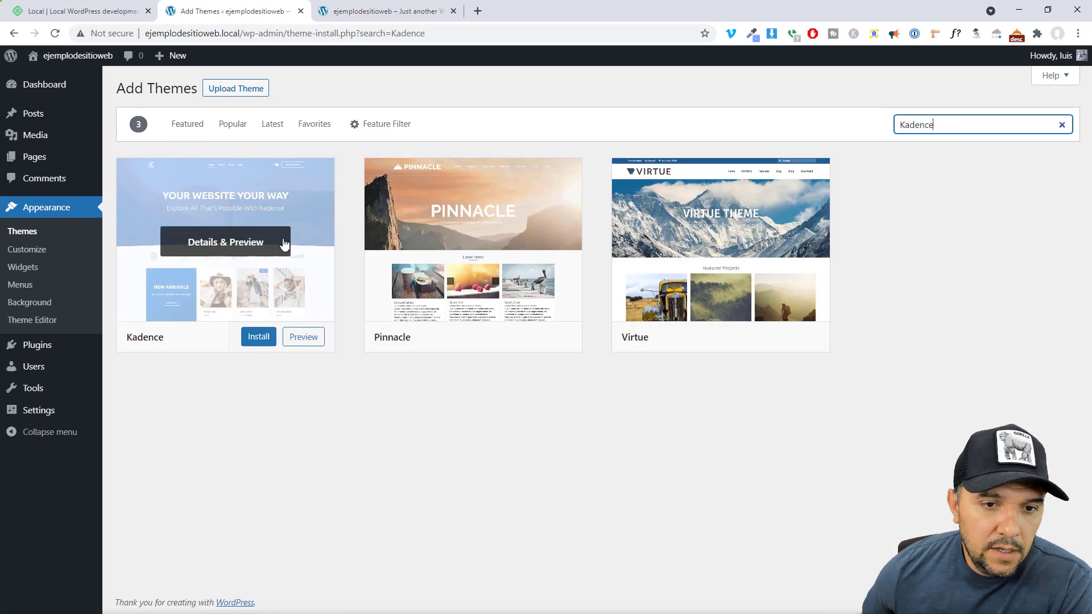
click(262, 338)
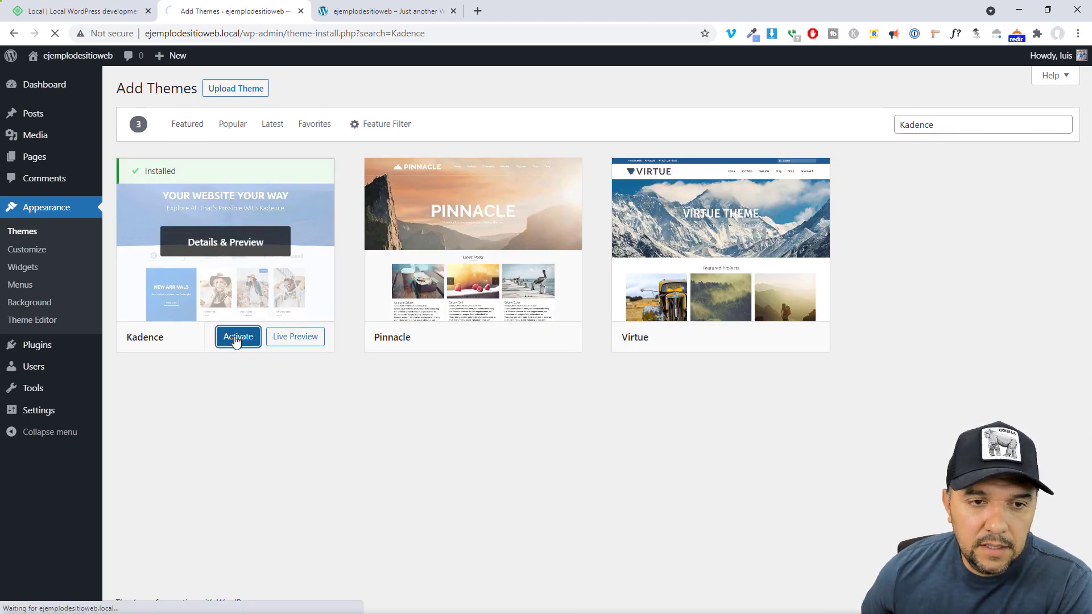
click(250, 337)
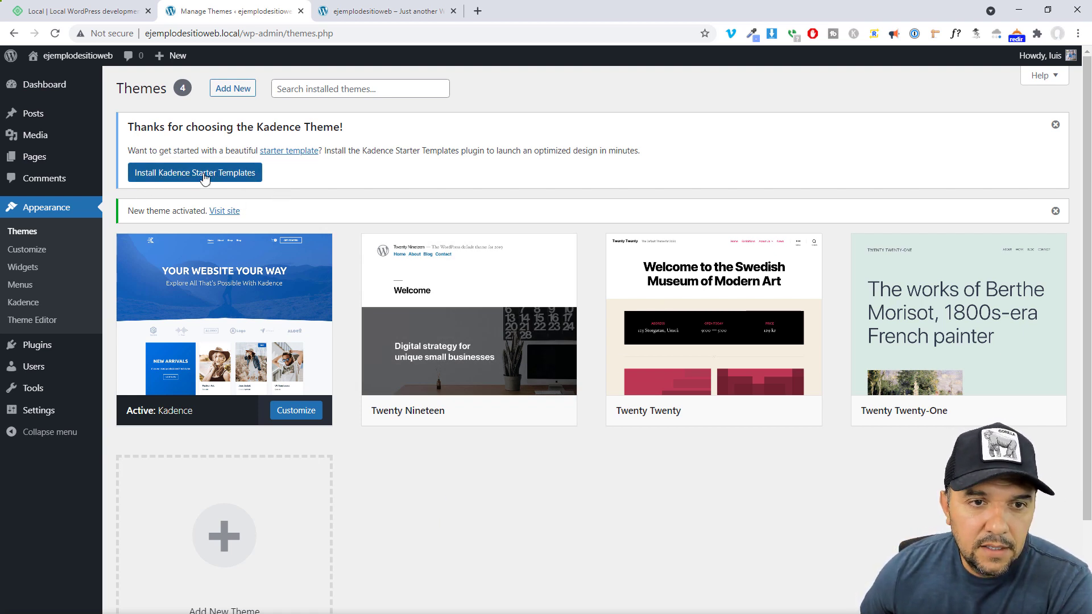
Install Kadence Starter Templates and choose Elementor as the builder
click(205, 177)
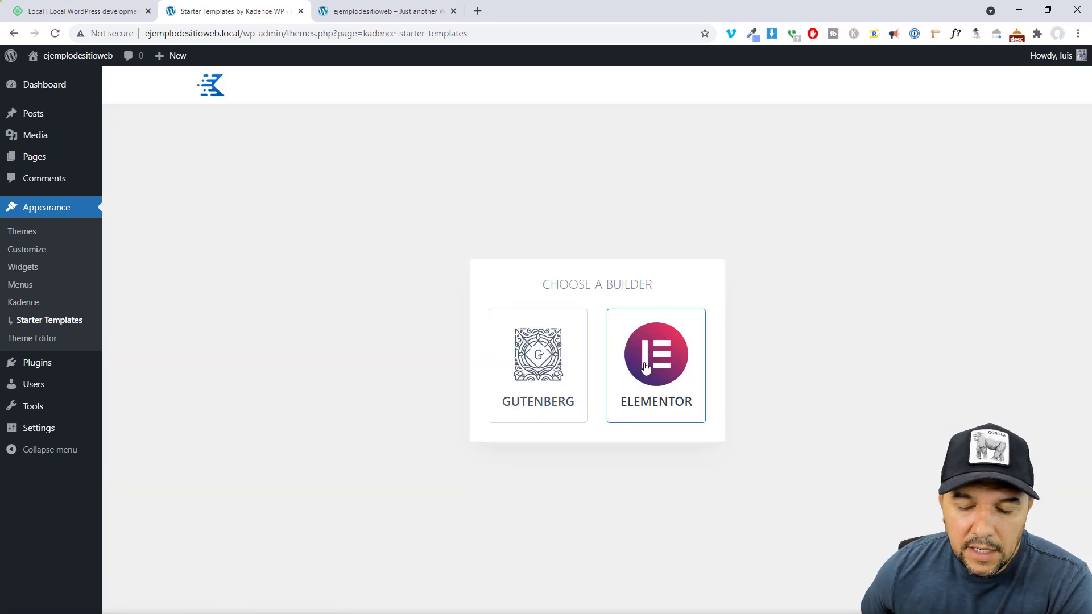
click(645, 367)
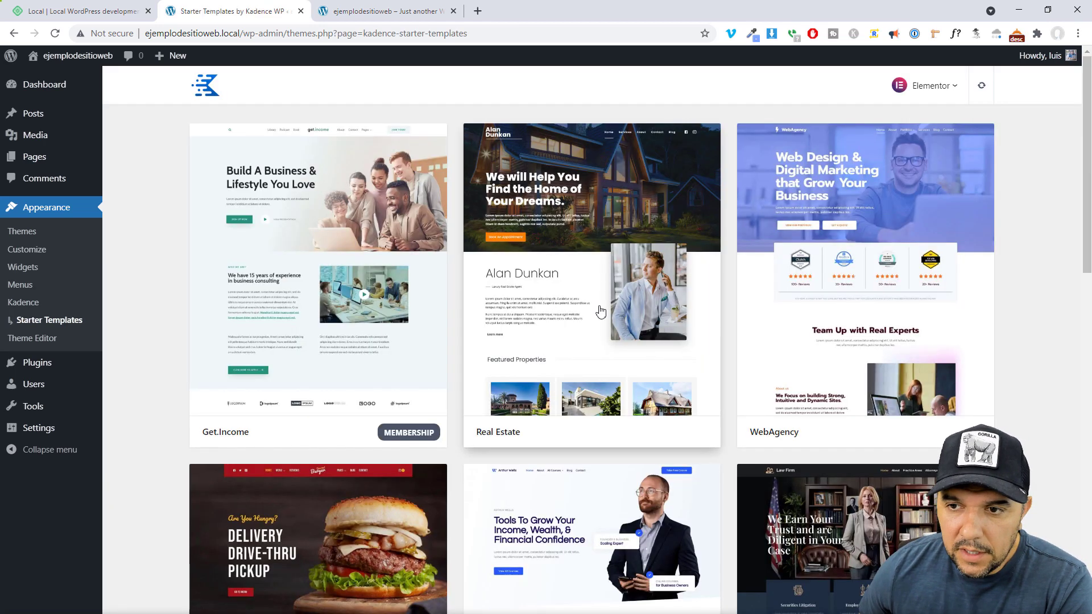
scroll(601, 311, down, 5)
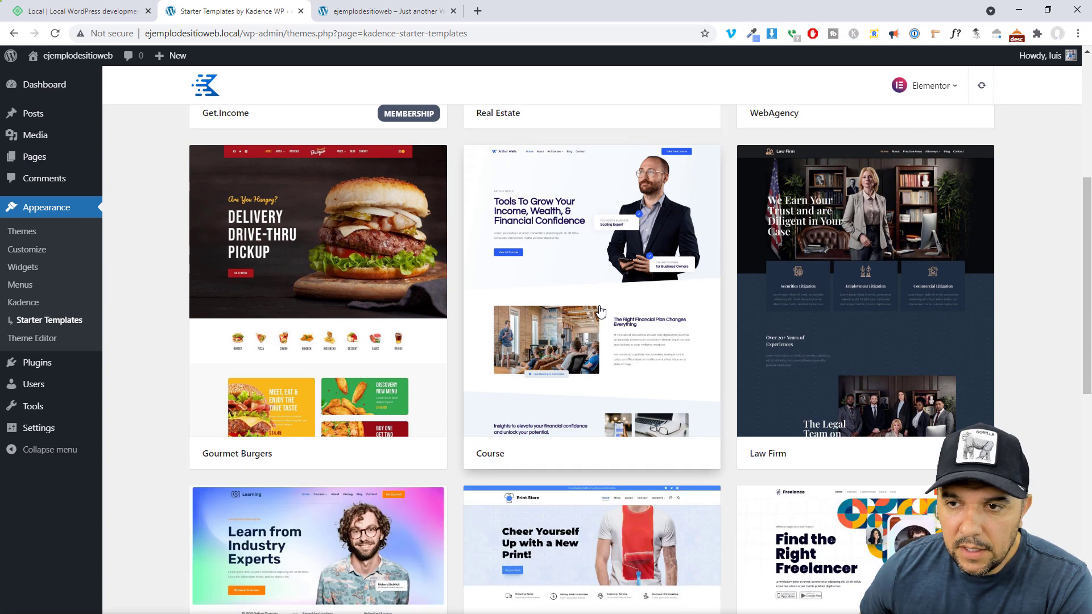
scroll(601, 311, down, 10)
Import the Control B template as a full site with the orange palette
click(285, 443)
click(116, 185)
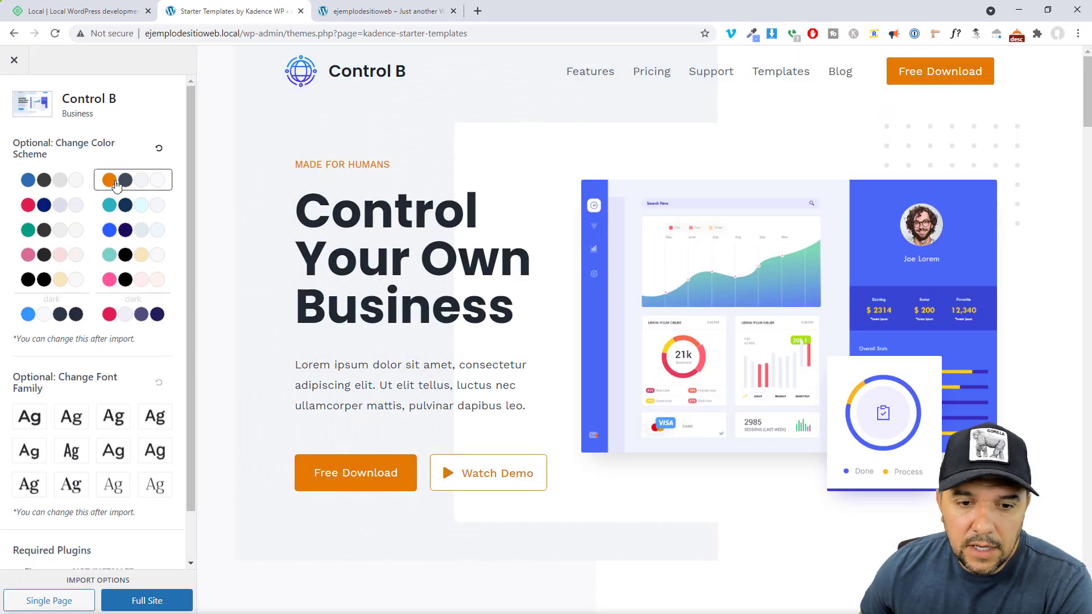
scroll(730, 395, down, 10)
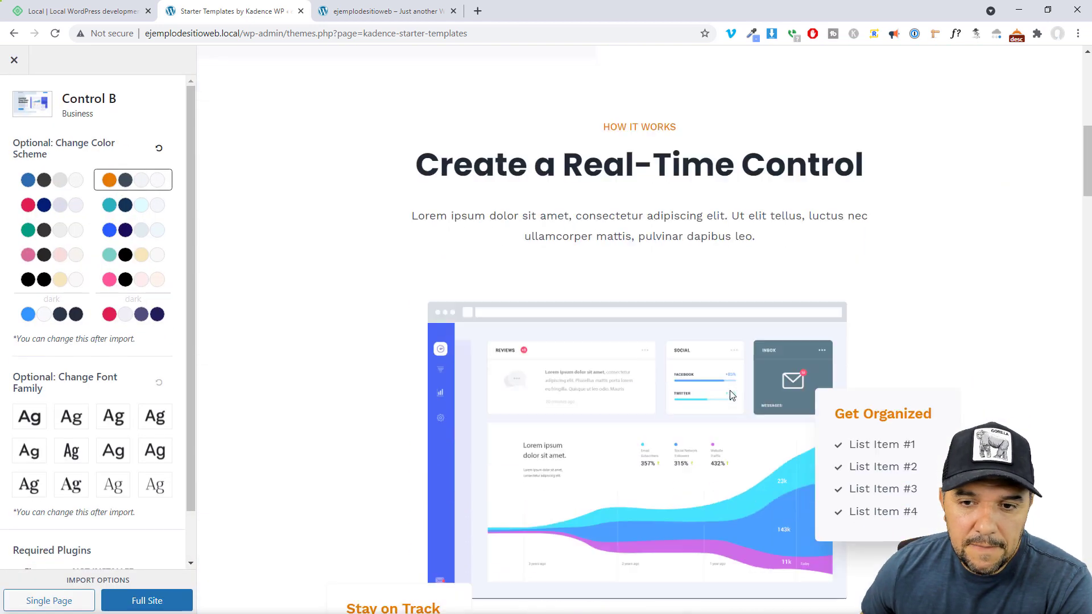
click(146, 600)
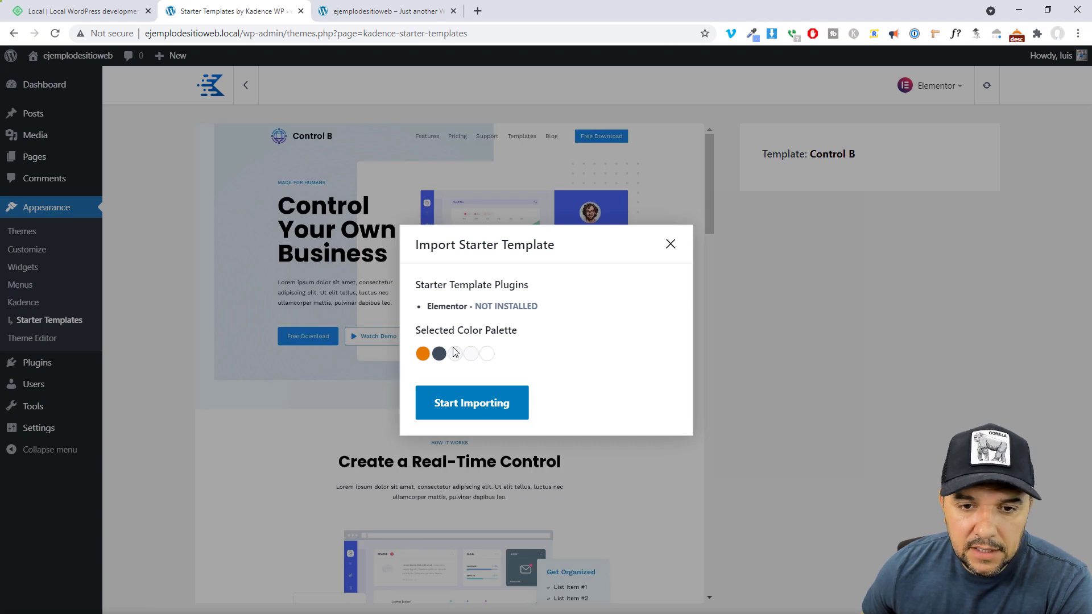
click(469, 407)
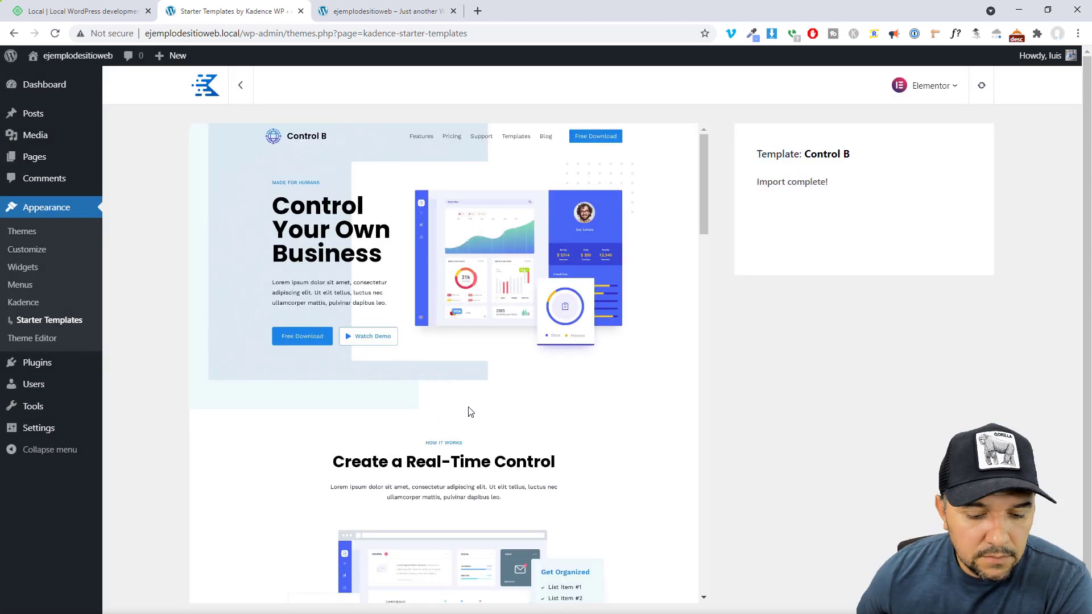
scroll(578, 336, down, 10)
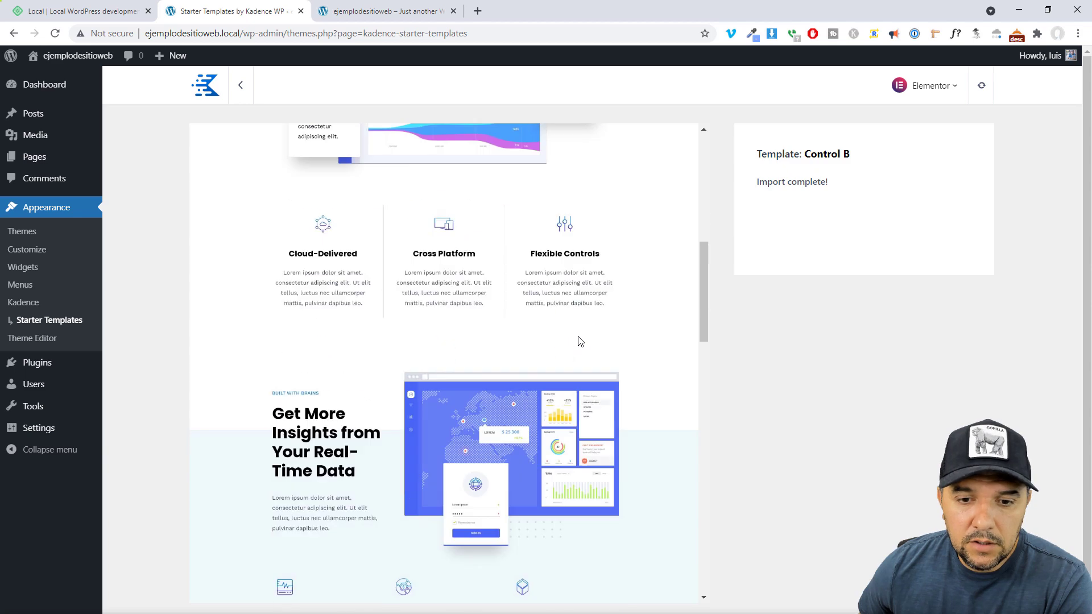
scroll(578, 336, up, 10)
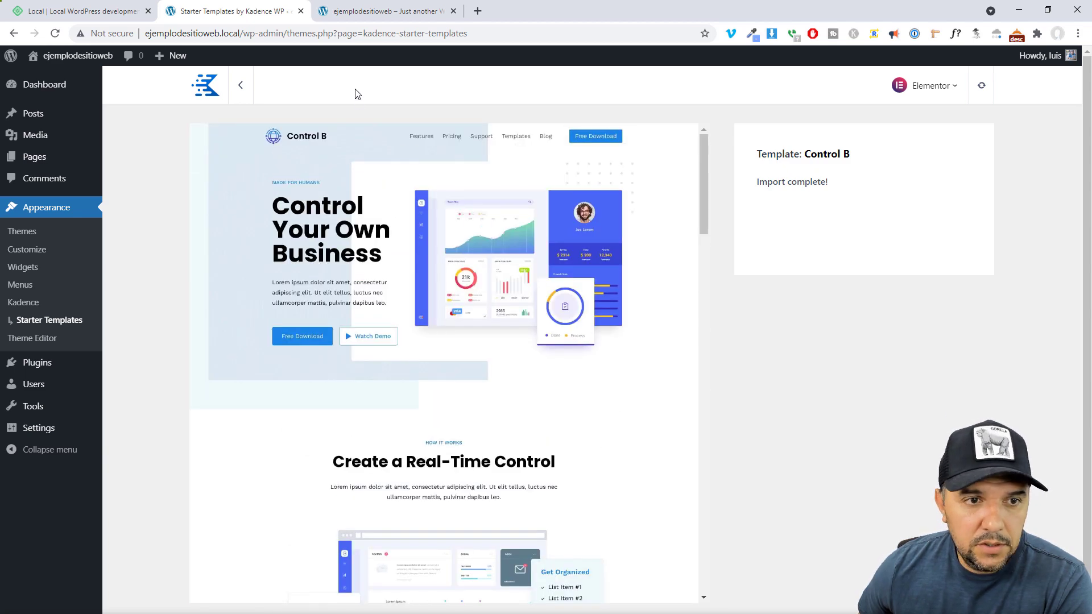
Reload the front-page tab and scroll through the imported Control B homepage
click(368, 15)
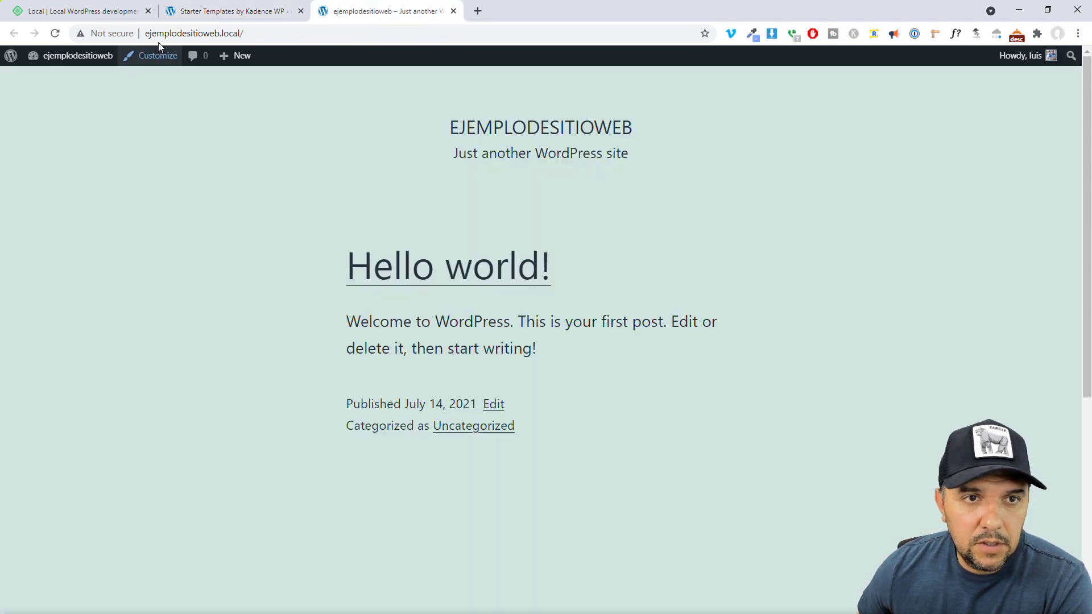
click(56, 34)
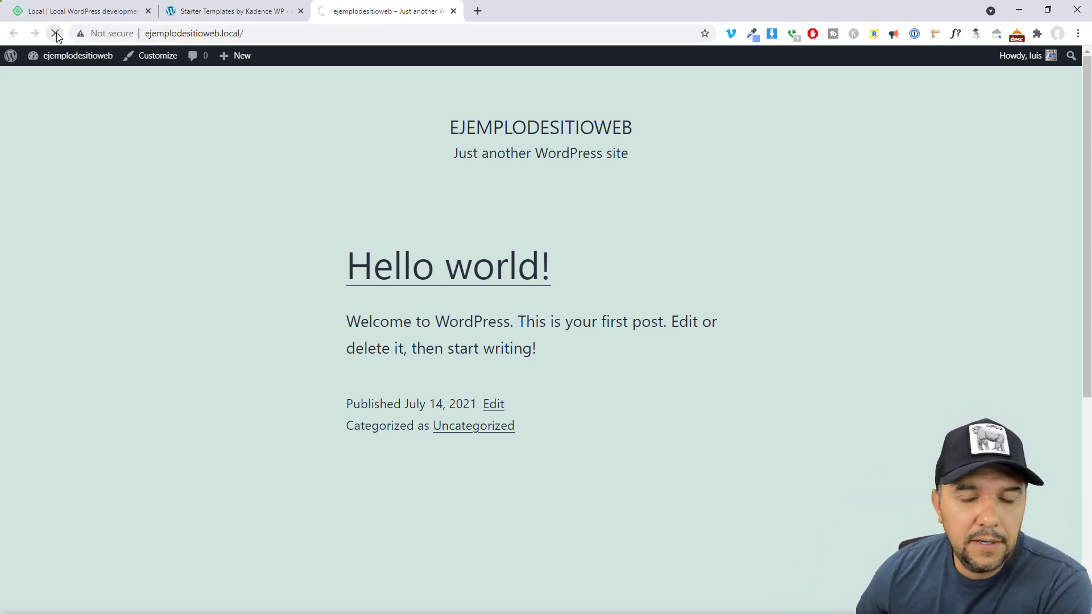
scroll(899, 219, down, 5)
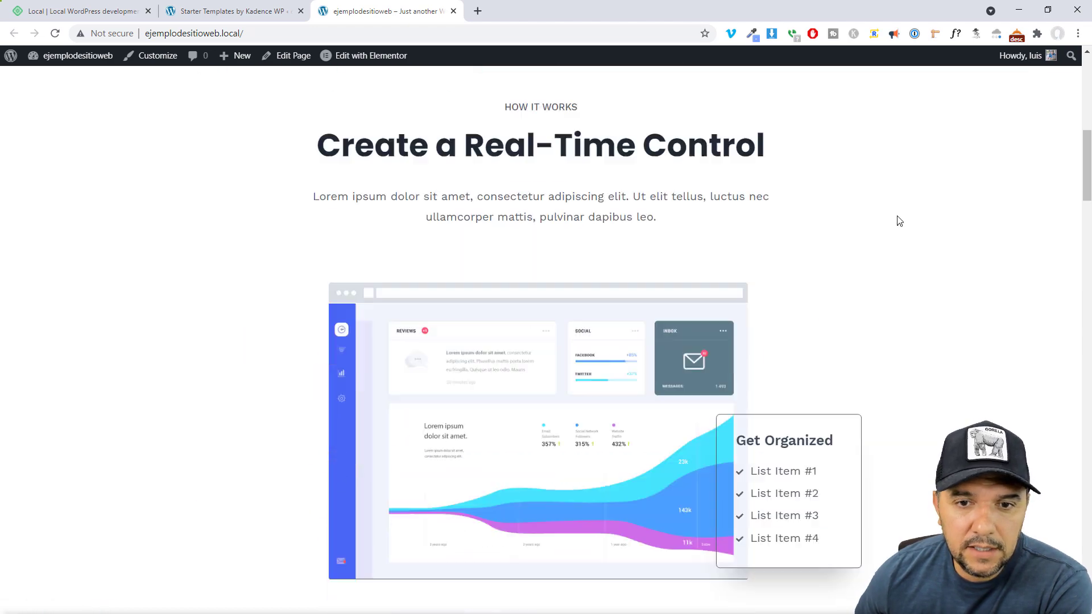
scroll(900, 220, down, 10)
drag(1077, 335, 1077, 93)
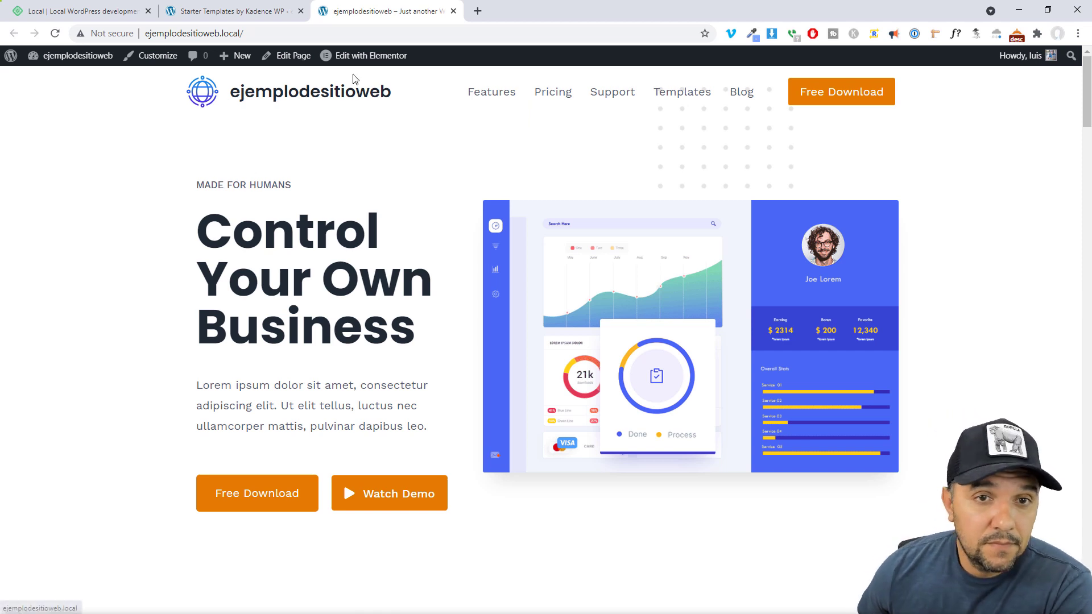
mouse_move(358, 62)
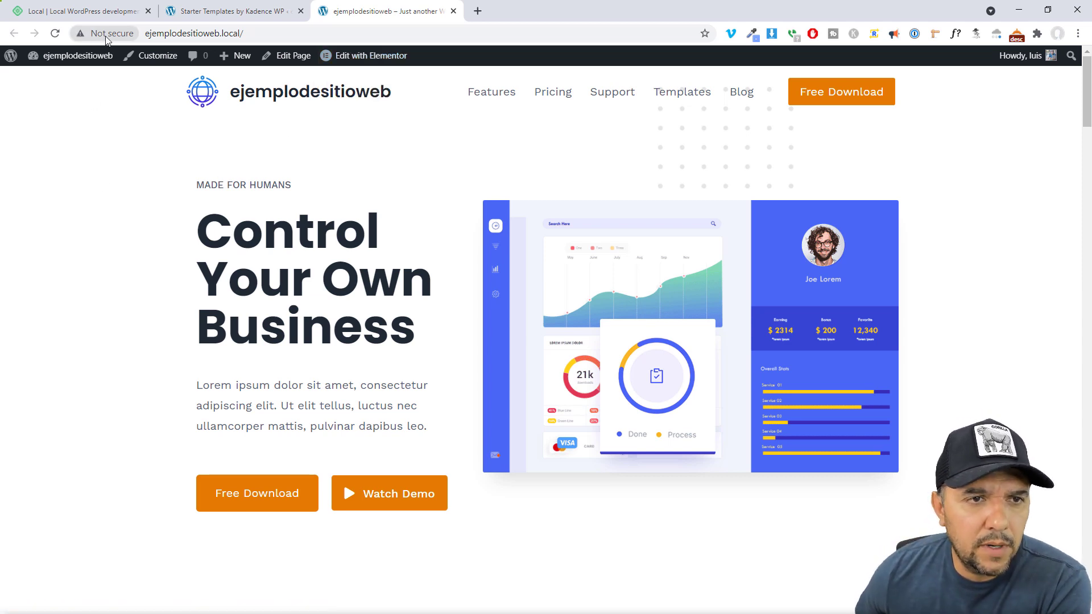
In General settings, switch URLs to https, set Español and Los Angeles timezone, and save
click(219, 12)
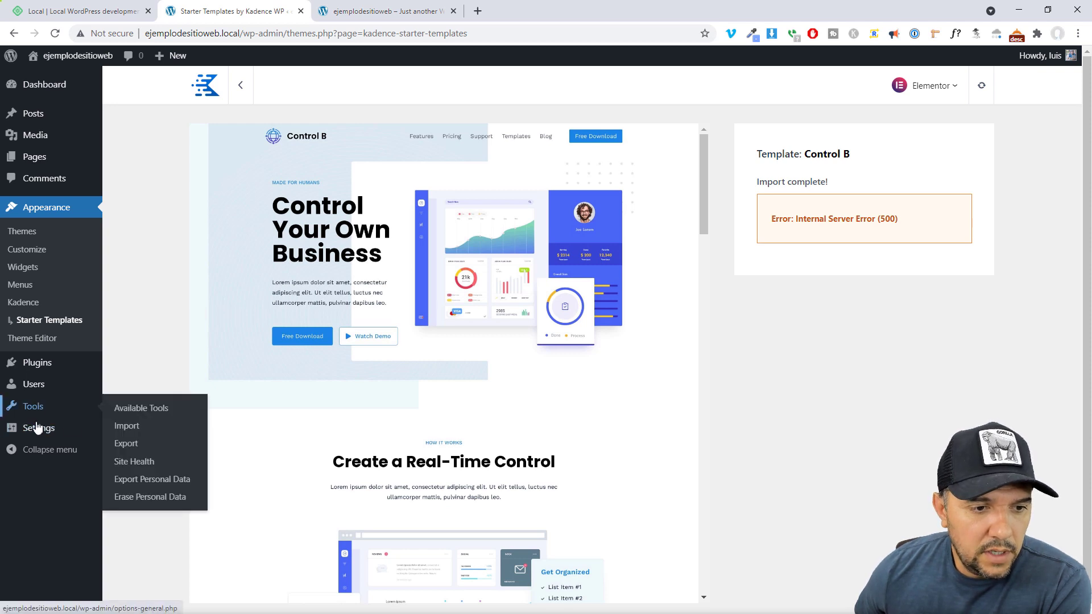
mouse_move(37, 428)
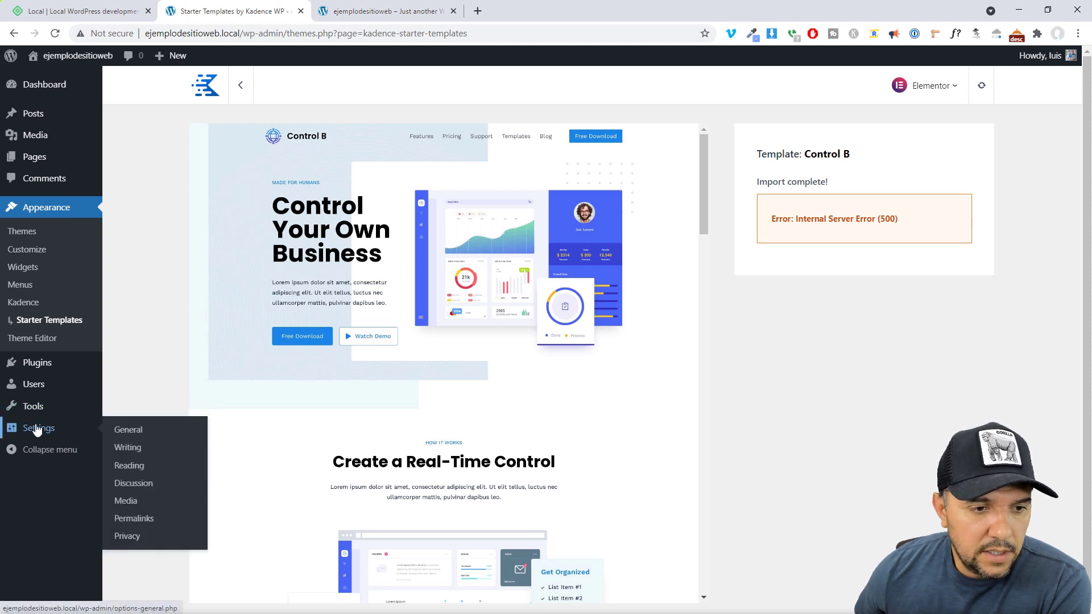
click(127, 431)
click(284, 215)
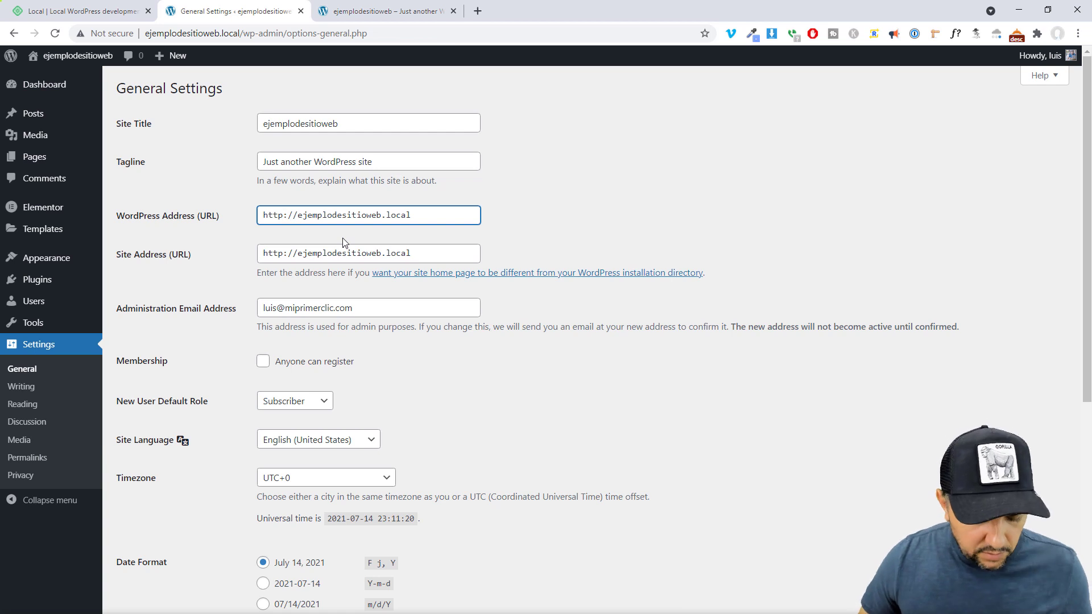
text(s)
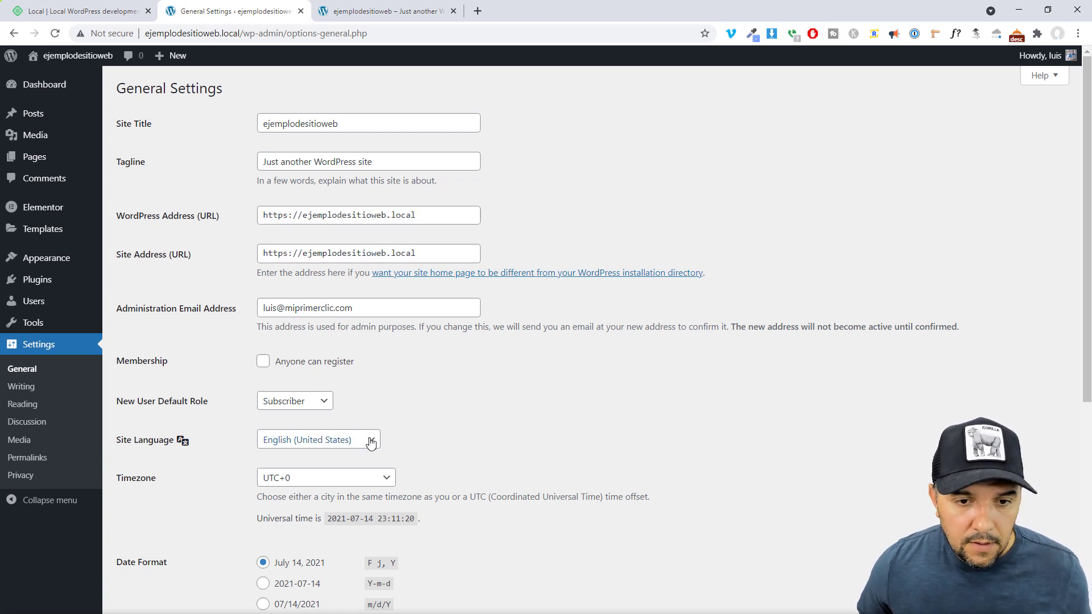
click(371, 443)
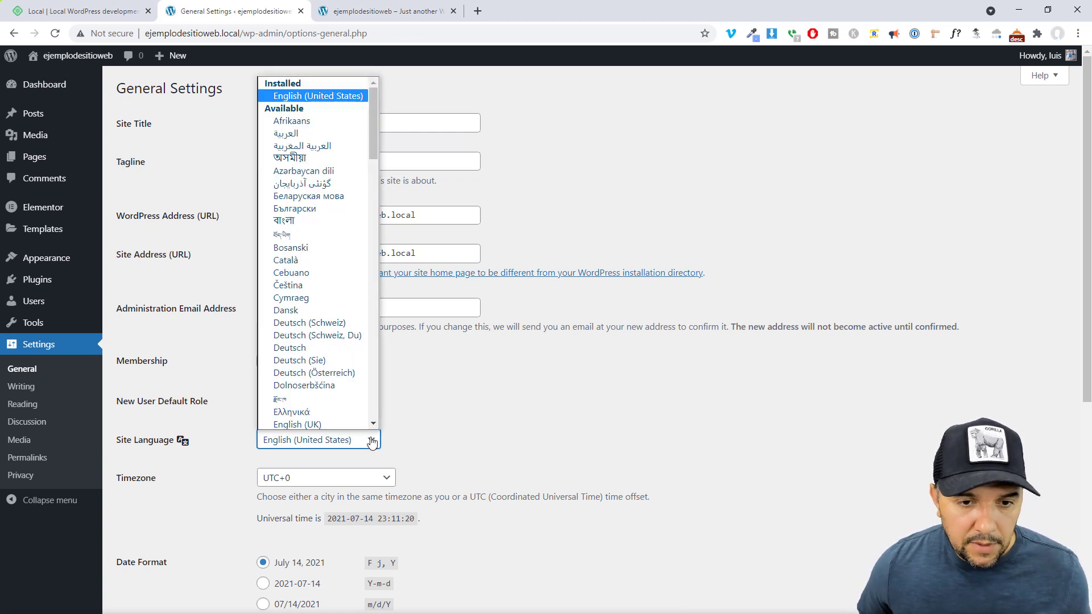
click(385, 480)
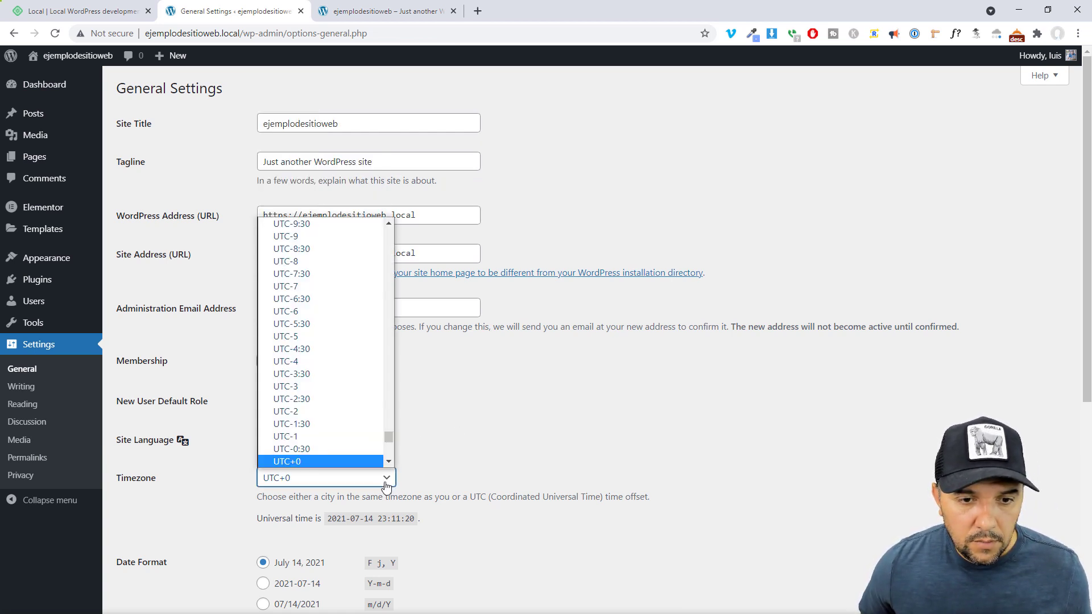
key(l)
key(l)
key(l)
key(l)
key(l)
key(l)
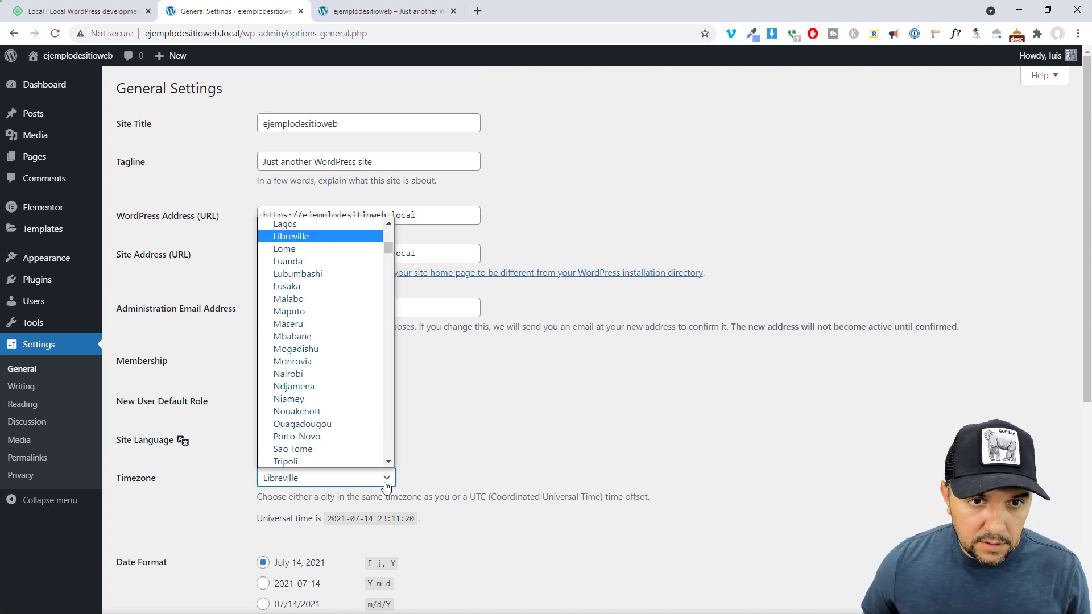
text(los)
key(Return)
scroll(387, 490, down, 6)
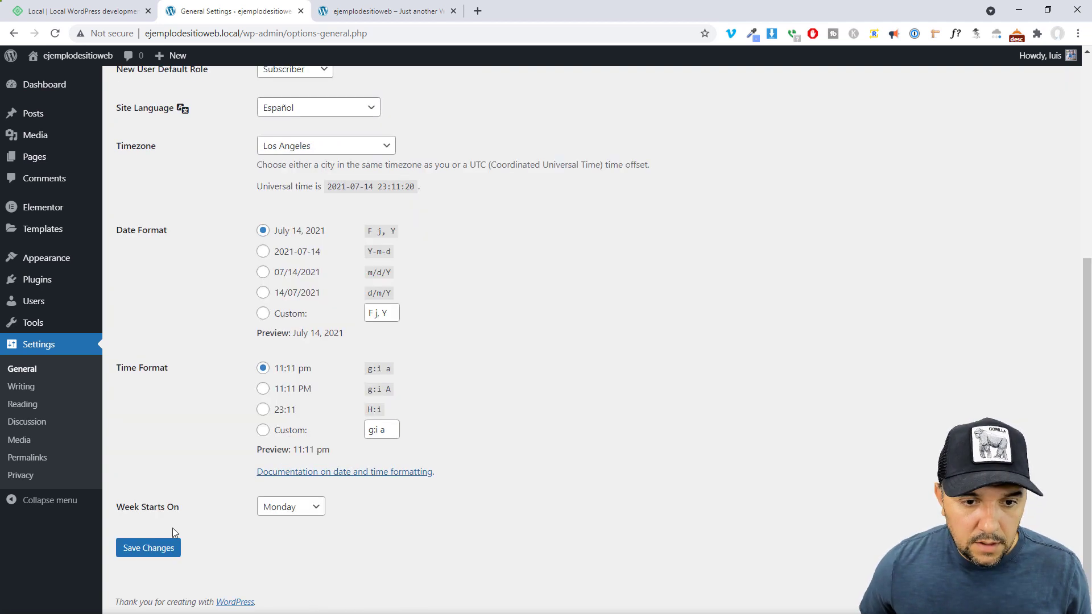
click(149, 549)
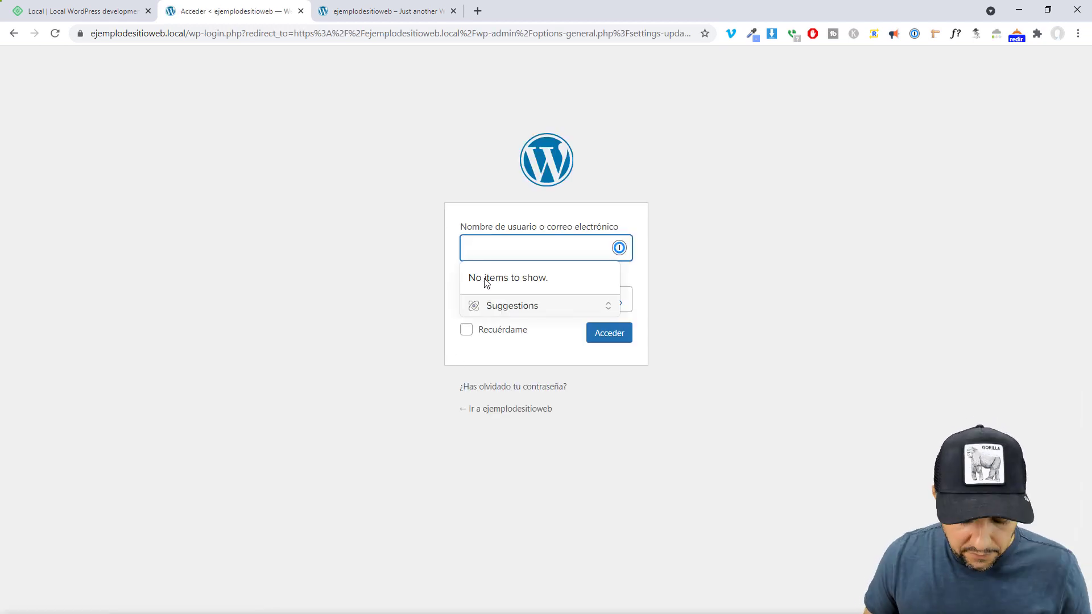
Sign back in to WordPress and reload the site's front page
text(luis)
key(Tab)
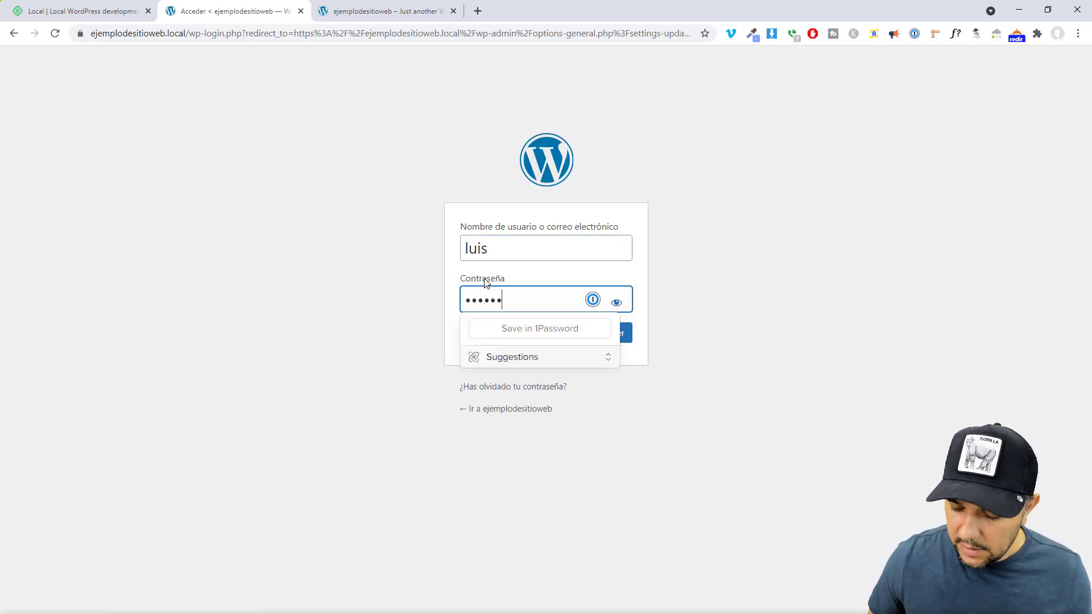
key(Return)
key(ctrl+Tab)
key(F5)
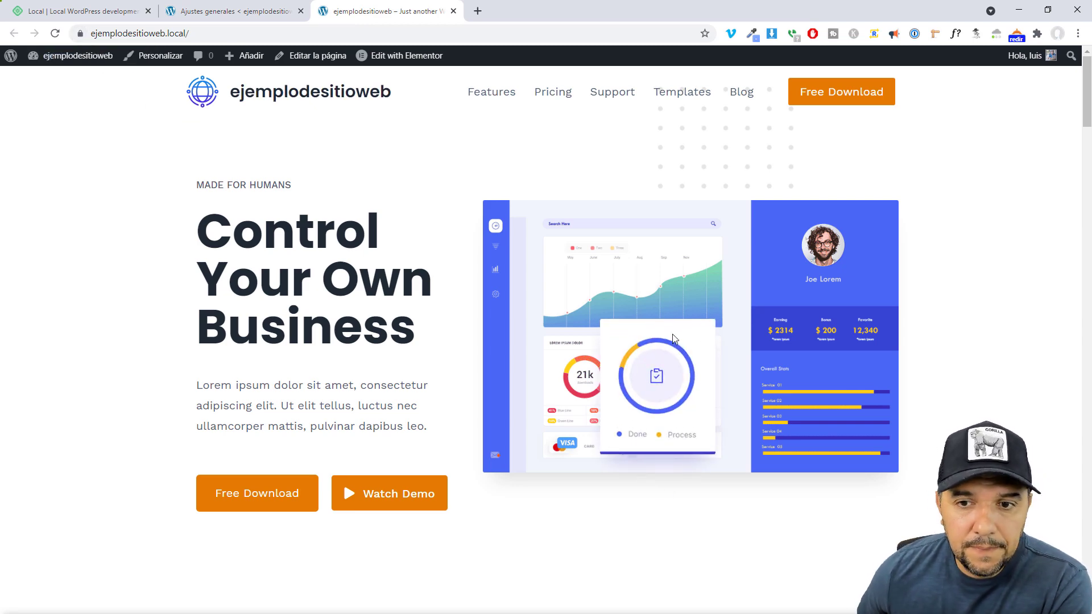
From the front page, follow Edit with Elementor's missing-kit prompt to Elementor Tools
scroll(673, 333, down, 12)
scroll(658, 285, up, 12)
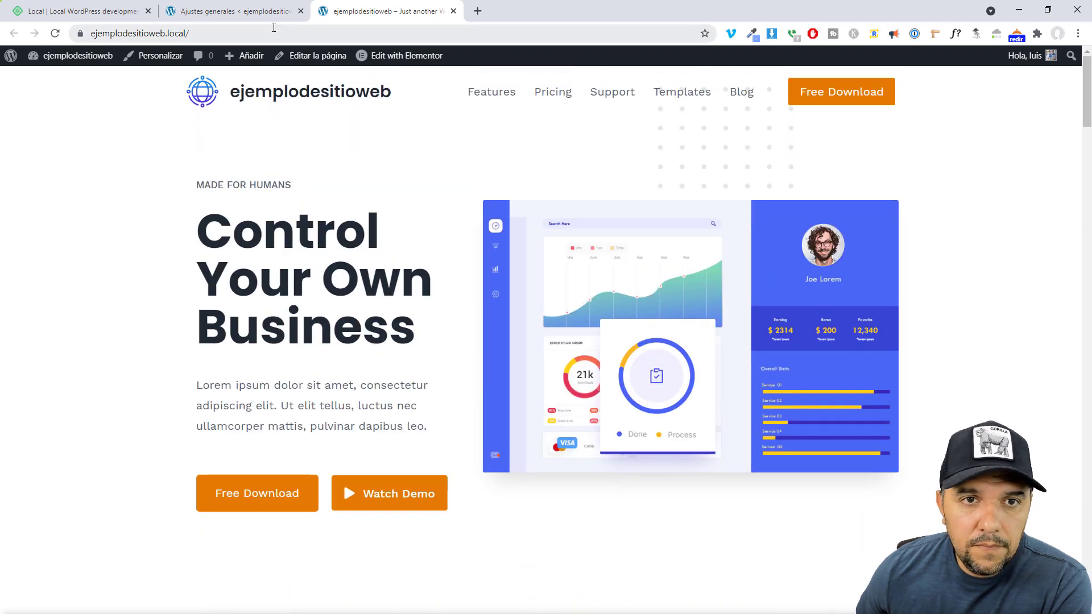
click(242, 11)
scroll(332, 306, down, 1)
scroll(222, 353, up, 5)
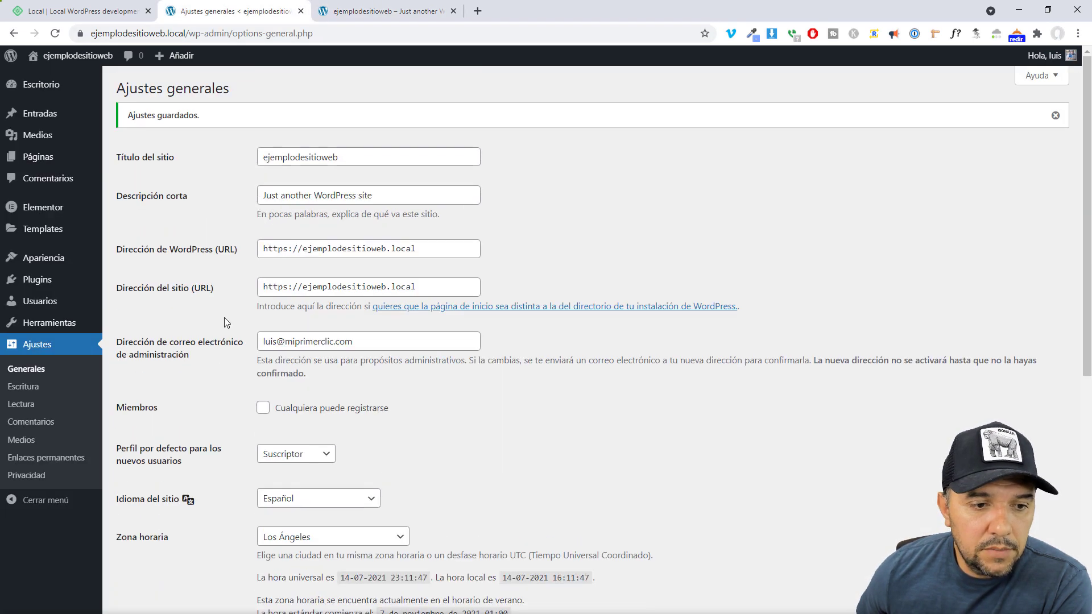
click(394, 12)
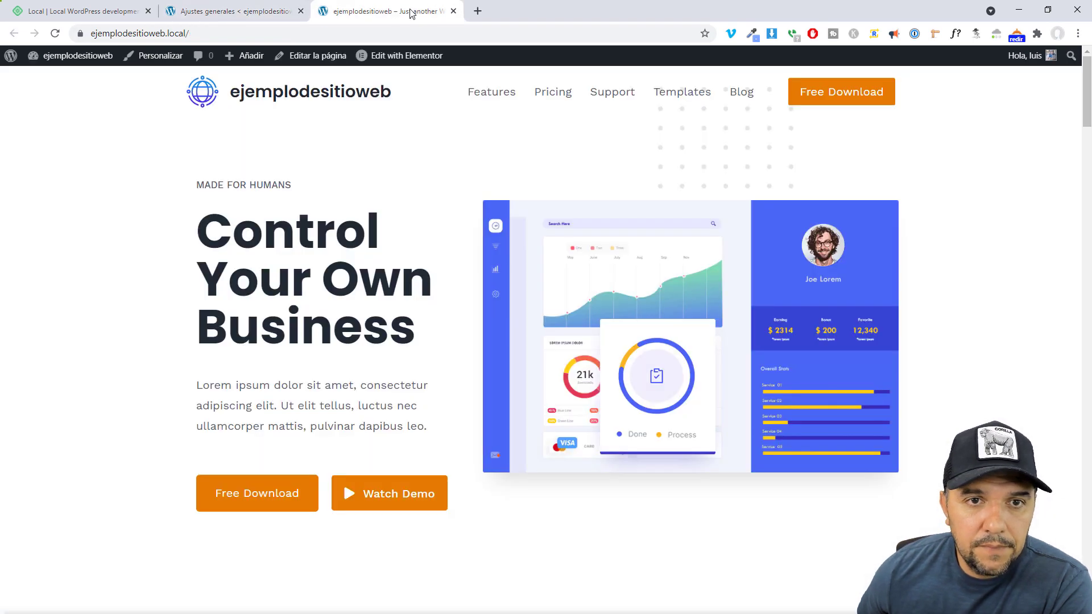
click(419, 61)
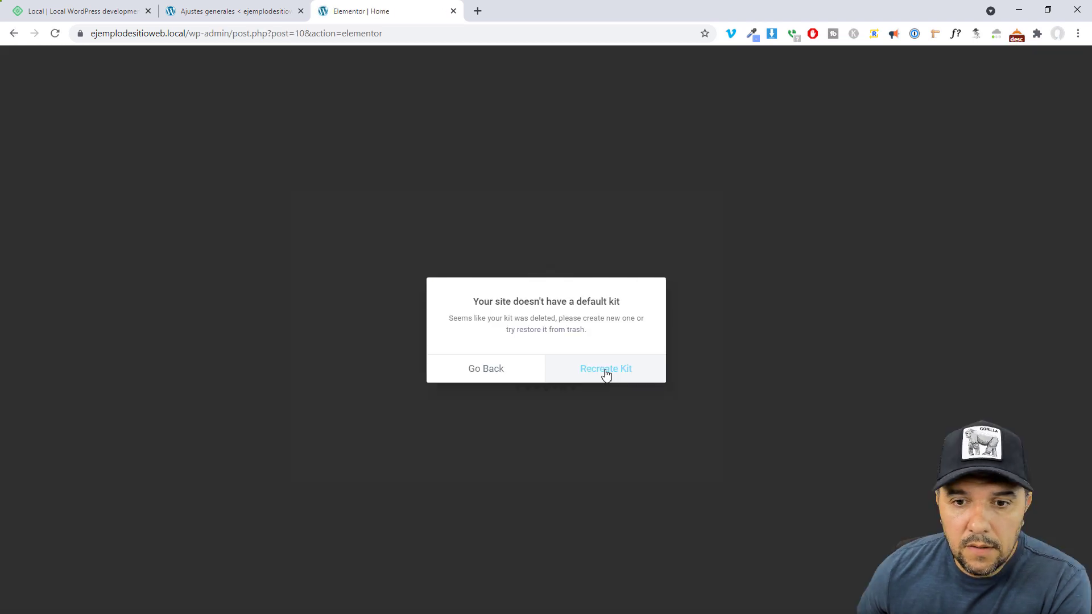
click(605, 373)
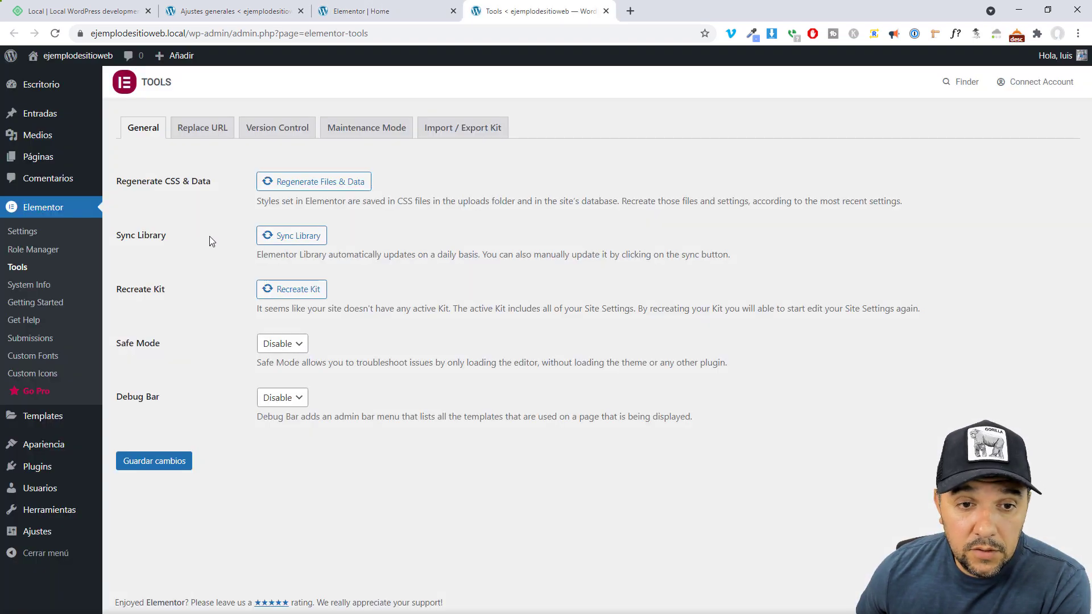
Recreate the Elementor kit, save the Tools settings, and visit the front page
click(297, 293)
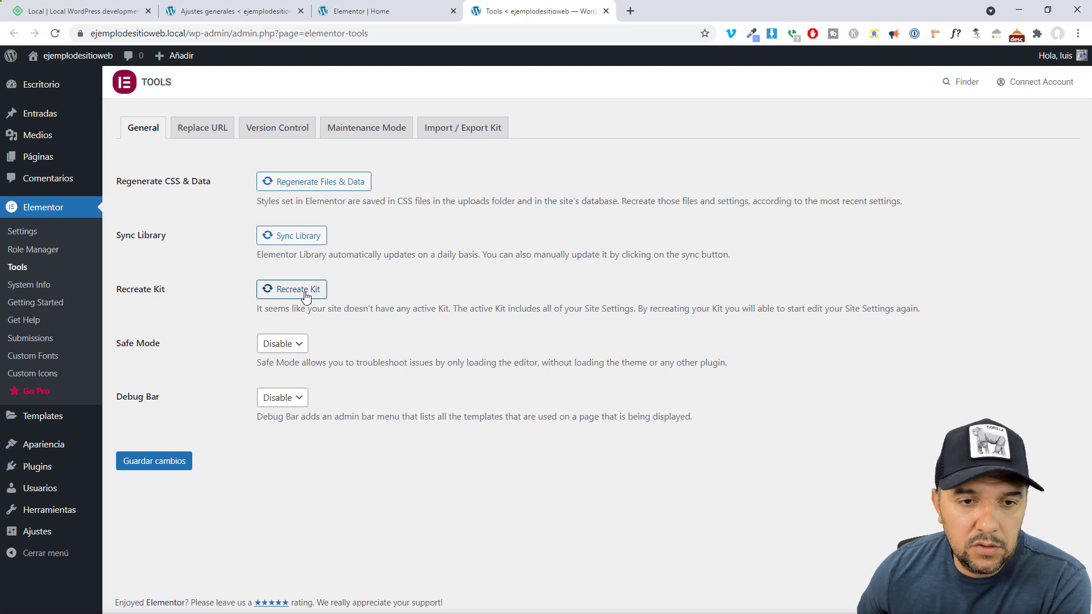
click(288, 293)
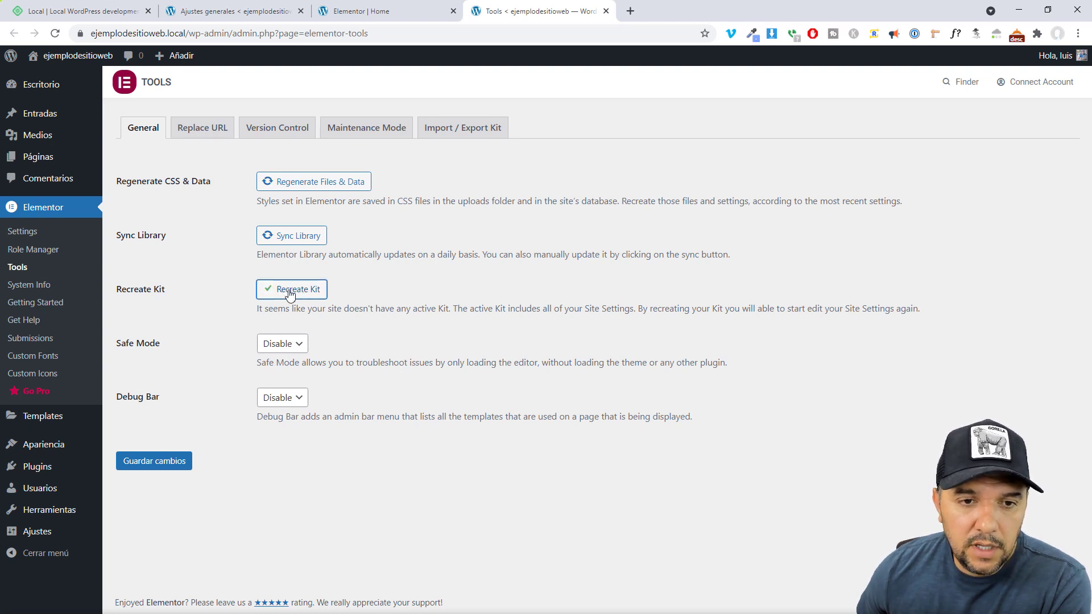
click(161, 462)
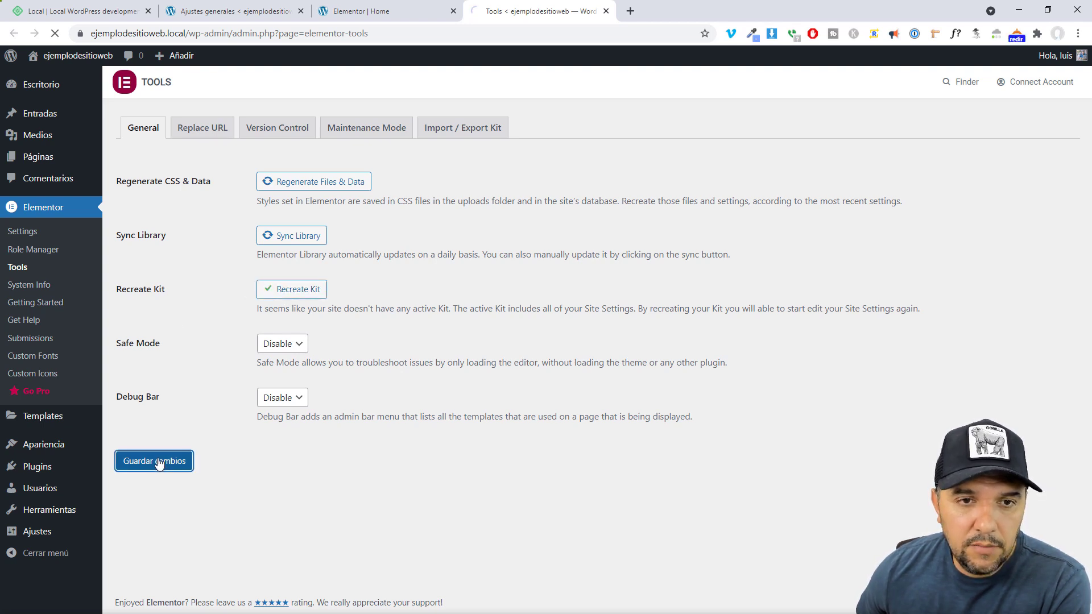
mouse_move(57, 56)
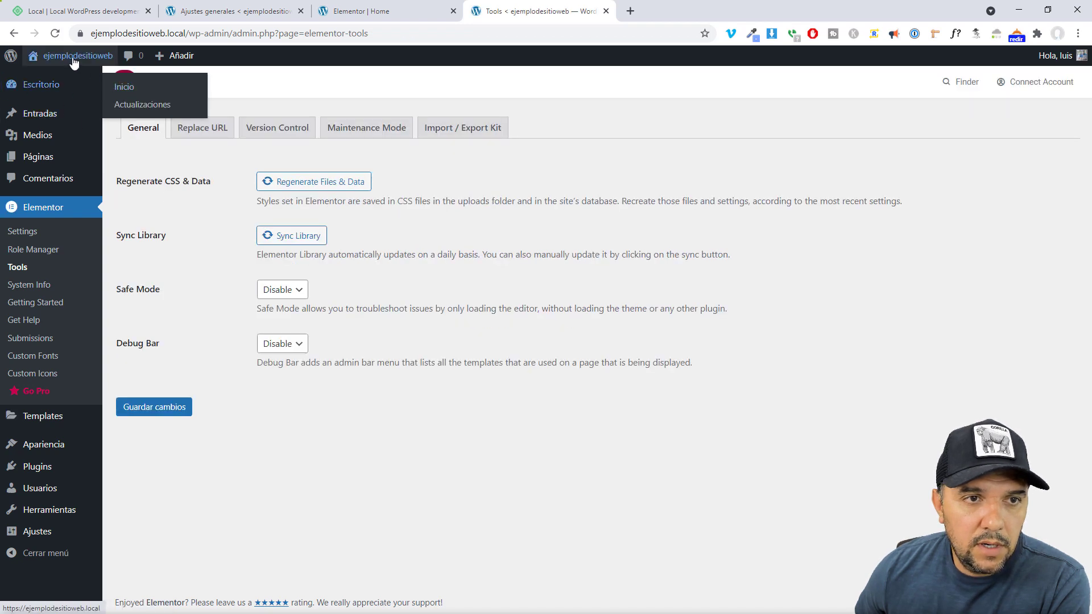
right_click(65, 78)
click(64, 78)
click(64, 77)
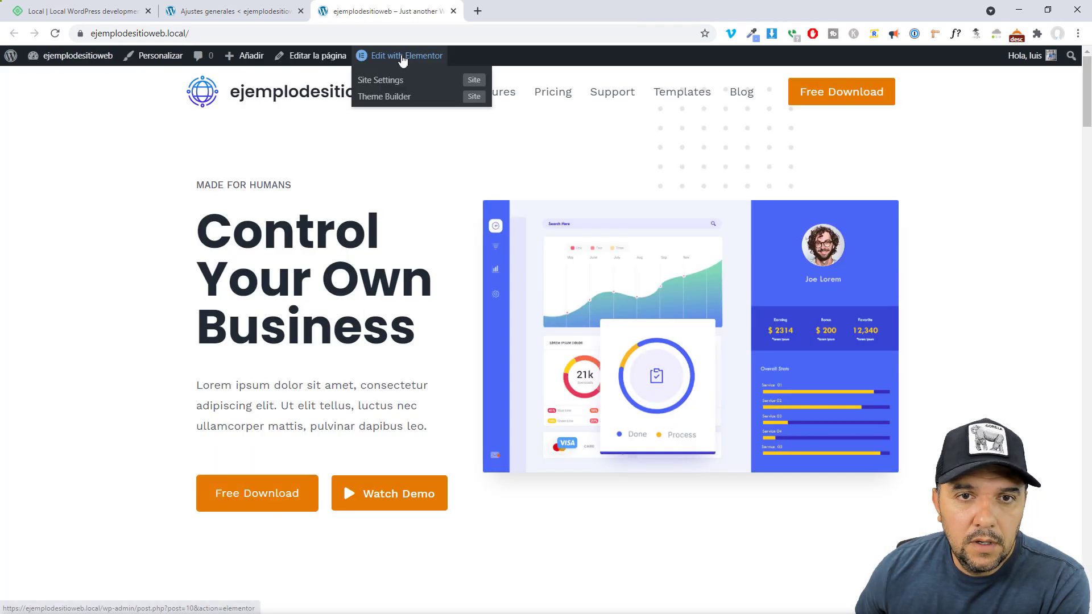
Replace the hero heading with 'Realiza tus cambios' on two lines in Elementor
click(401, 55)
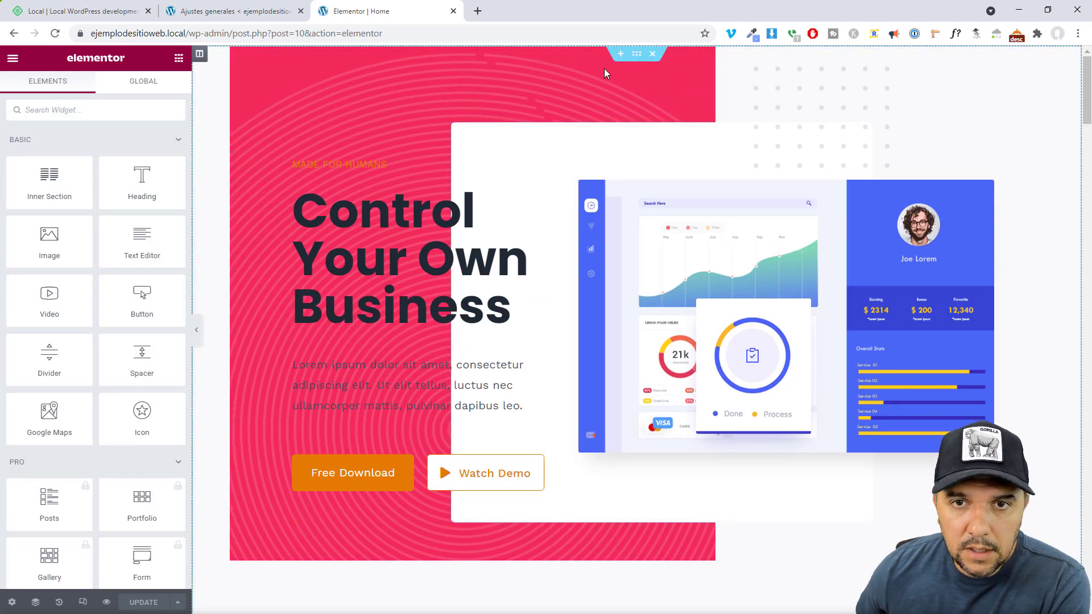
click(511, 307)
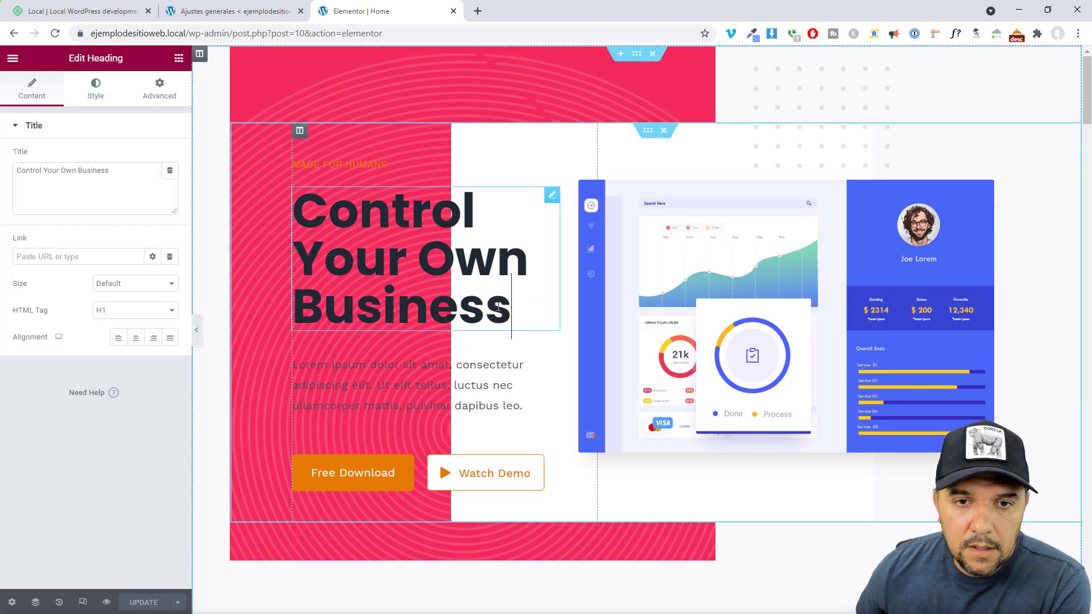
drag(511, 307, 300, 219)
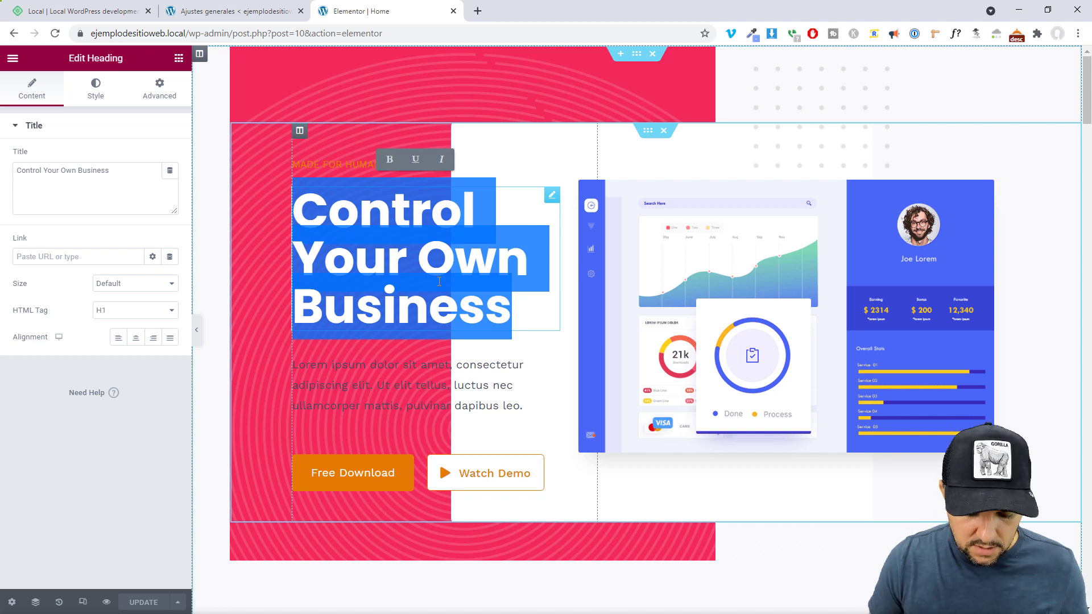
text(REaliz)
key(BackSpace)
key(BackSpace)
key(BackSpace)
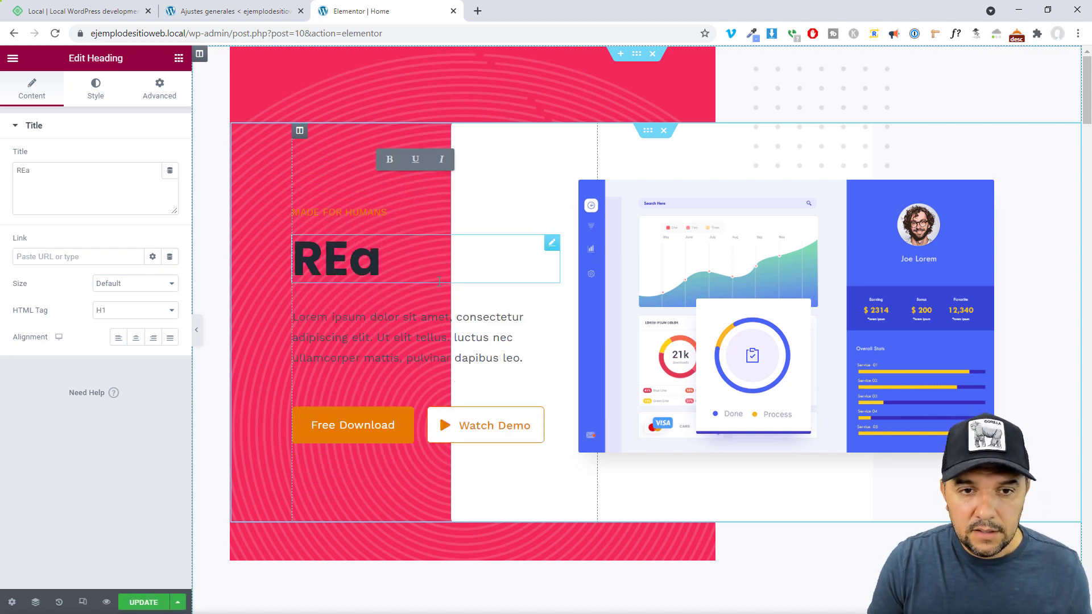
key(BackSpace)
key(BackSpace)
text(ealiza tus)
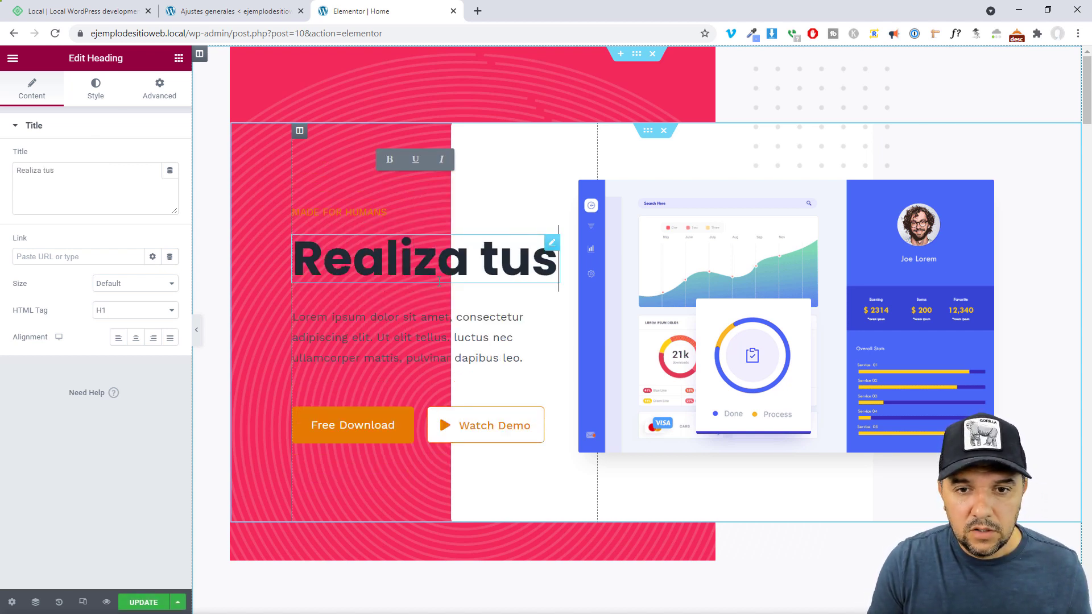
key(shift+Return)
text(cambi)
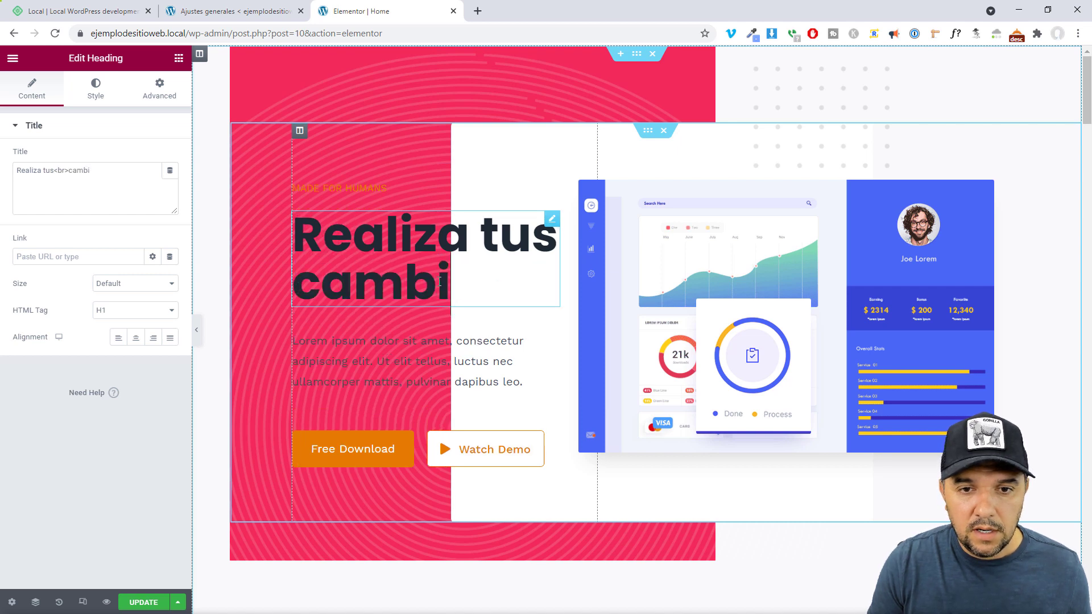
text(os)
Replace the paragraph with 'Y muestra tus productos y servicios al mundo', update, and view the page
click(508, 376)
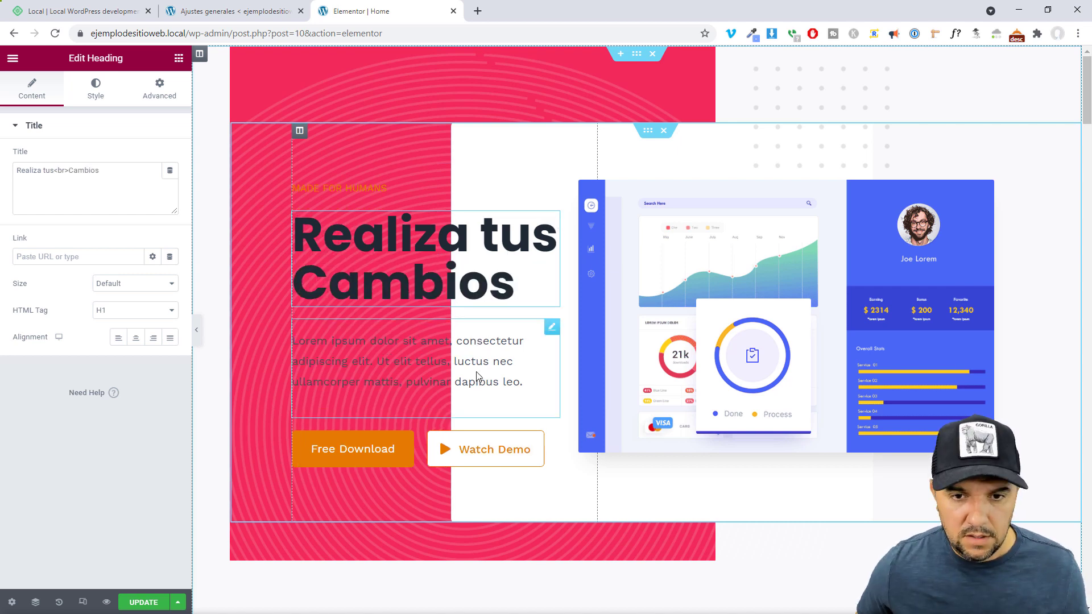
drag(530, 383, 293, 341)
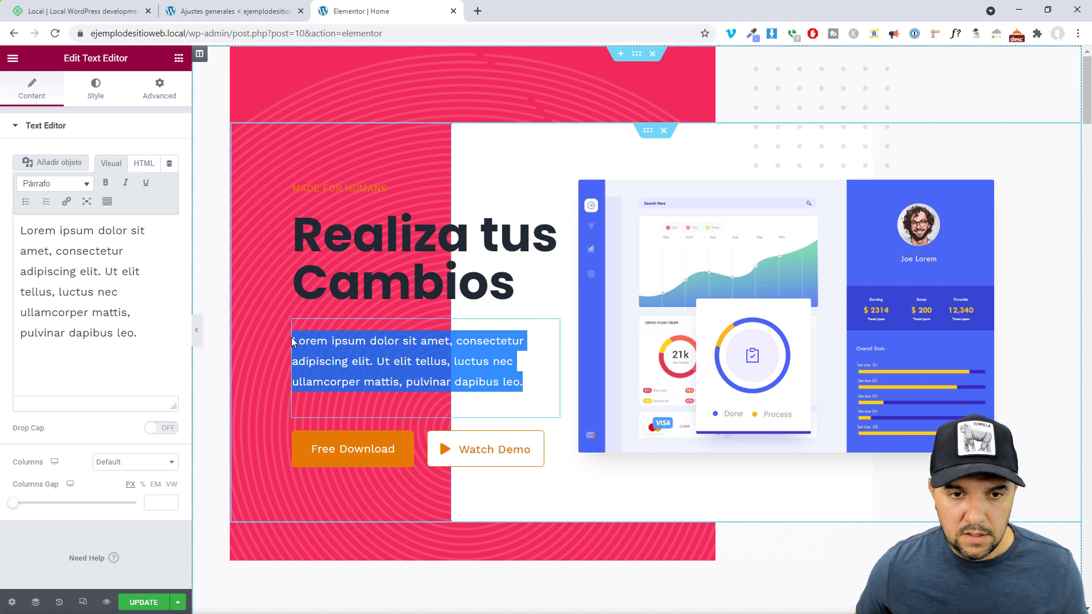
text(Y muestr)
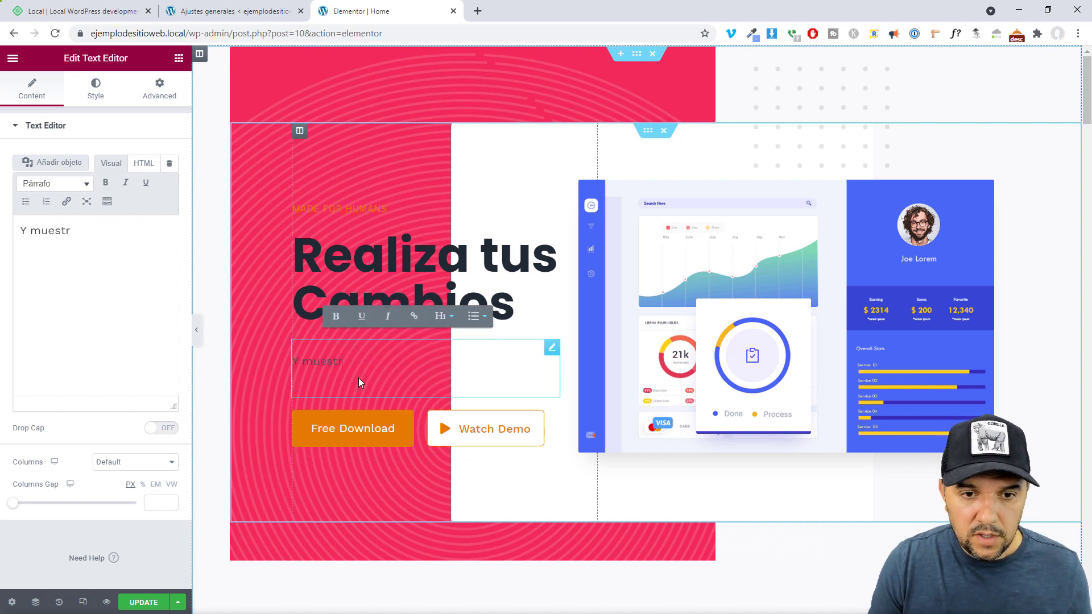
text(a tus produ)
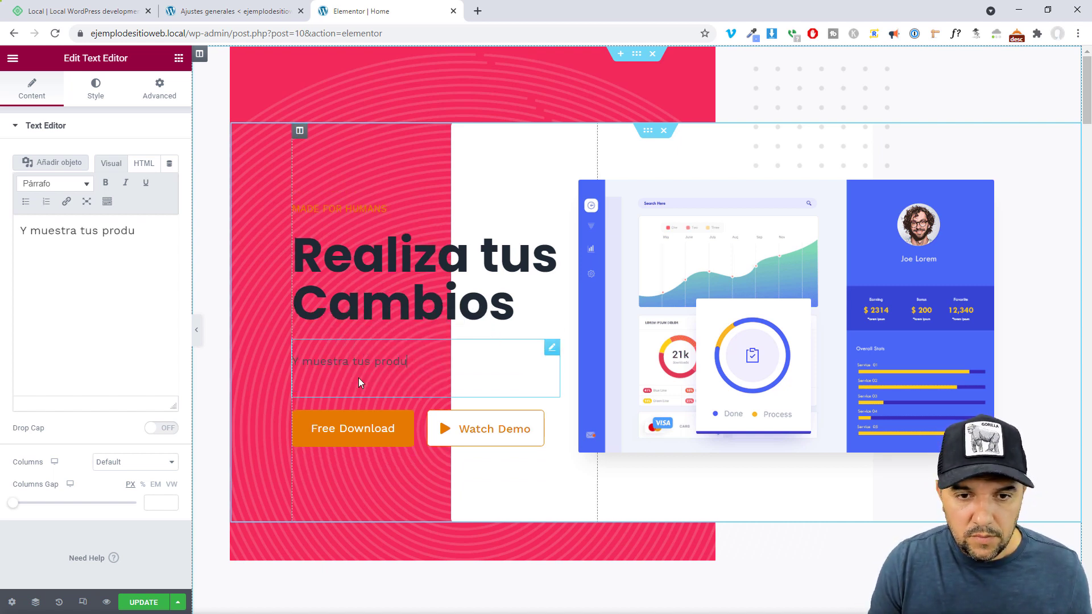
text(ctos y servi)
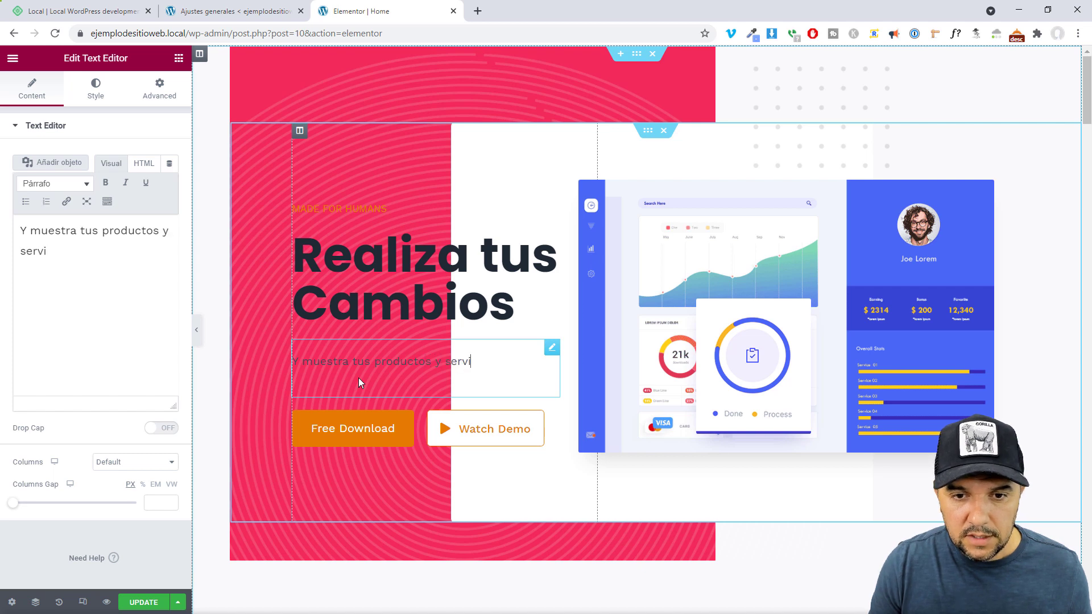
text(cios al mundo.)
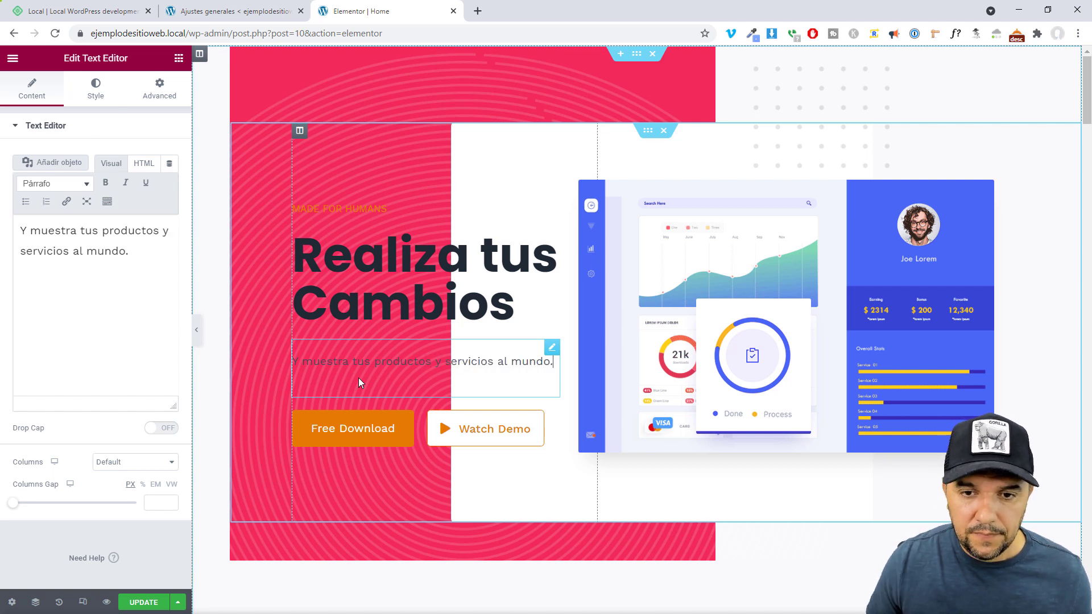
click(142, 601)
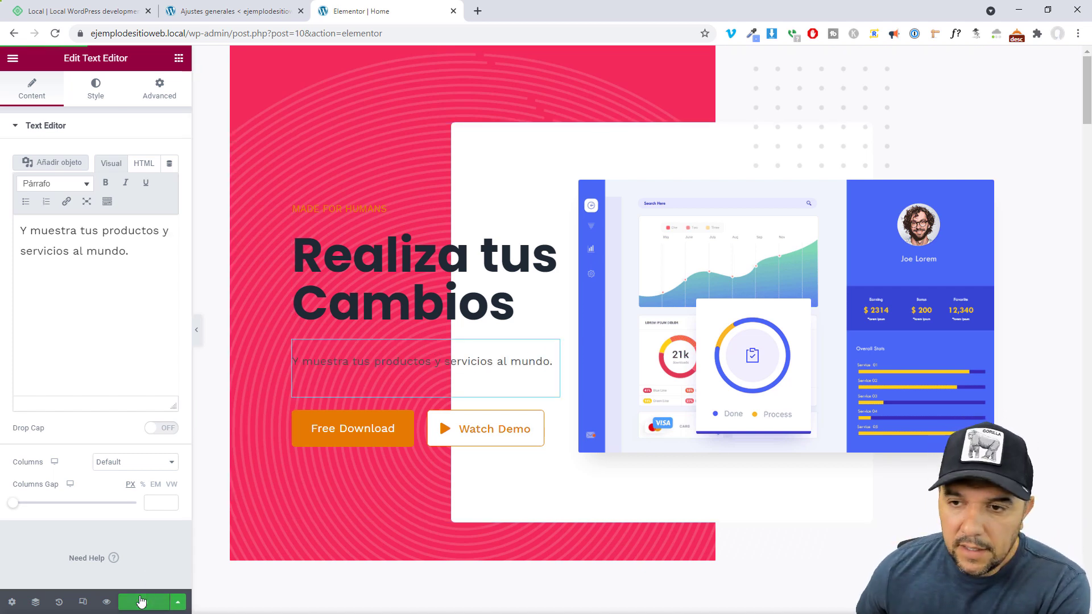
click(12, 58)
click(61, 255)
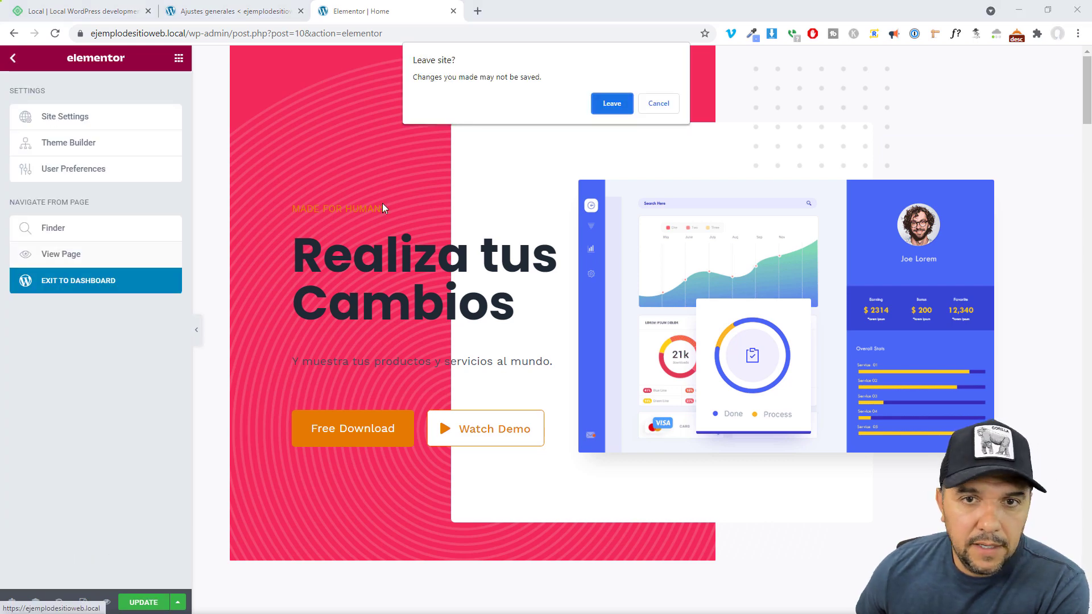
Leave the editor and review the live 'Realiza tus Cambios' hero on the front page
click(607, 106)
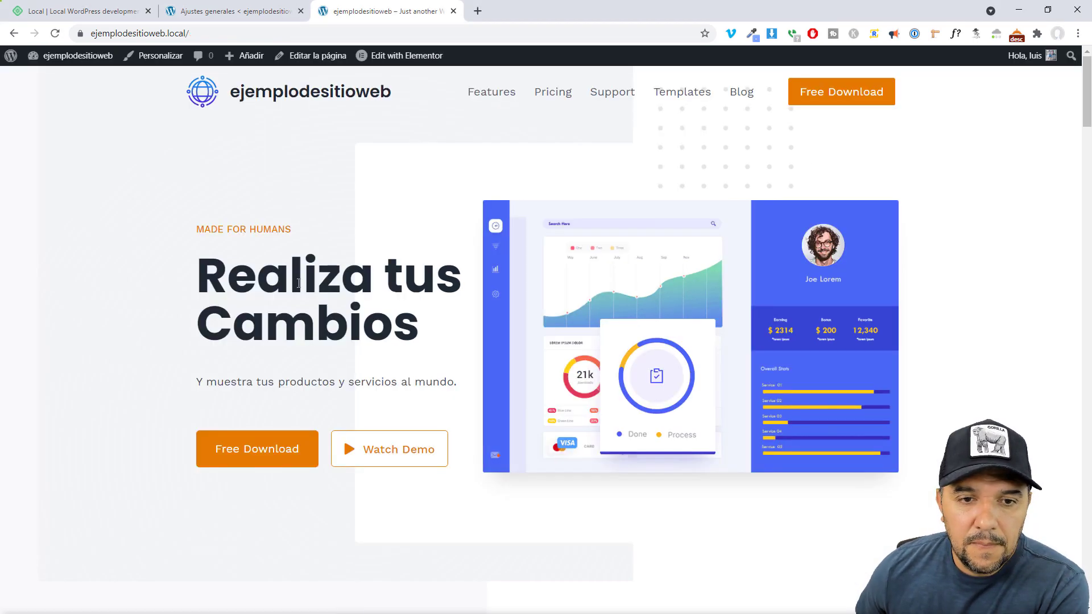
drag(197, 260, 190, 287)
click(265, 284)
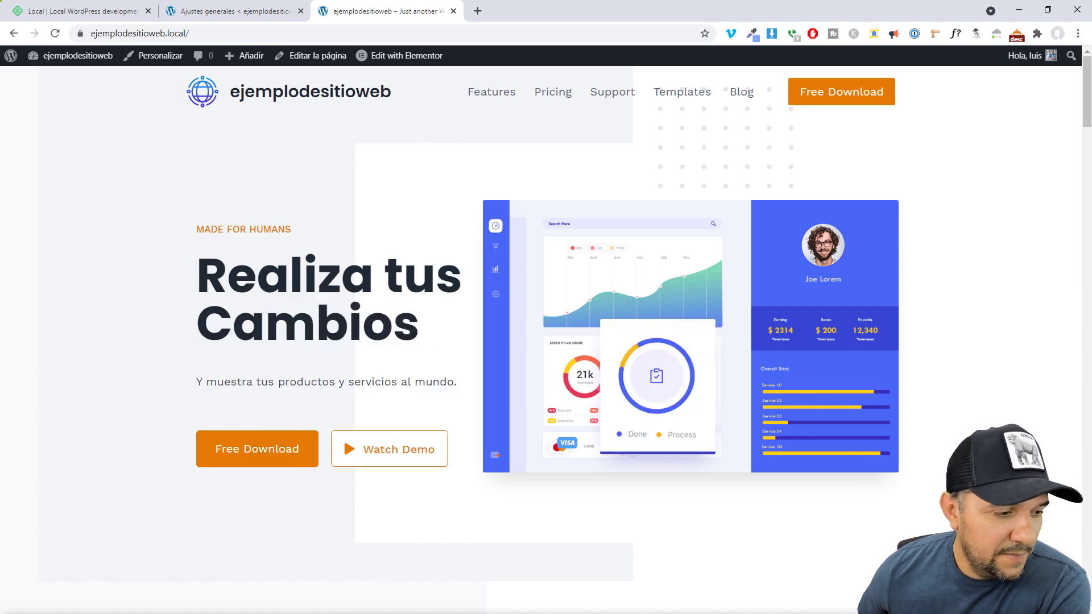
Review ejemplodesitioweb's Database, Utilities and Live Links details, ending on its Overview with PHP 7.3.5 and WordPress 5.7.2
key(alt+Tab)
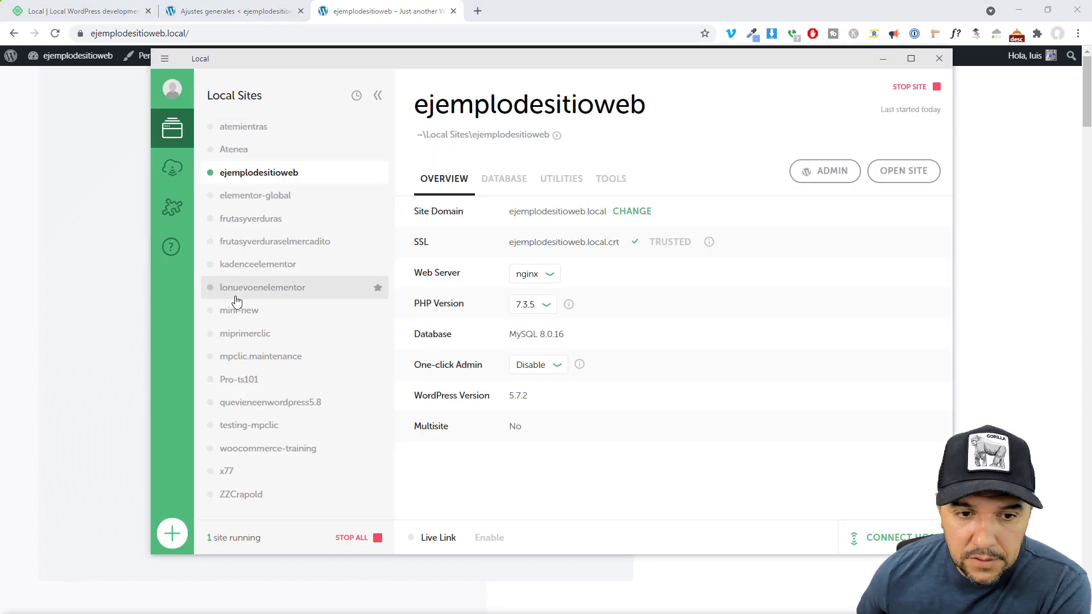
click(582, 189)
click(611, 181)
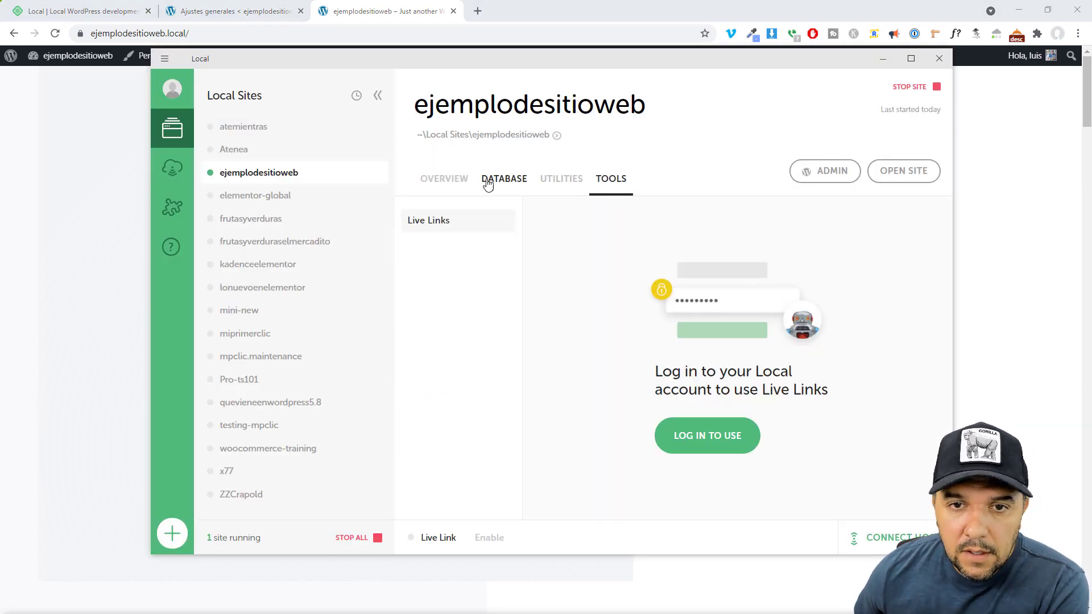
click(487, 181)
click(444, 183)
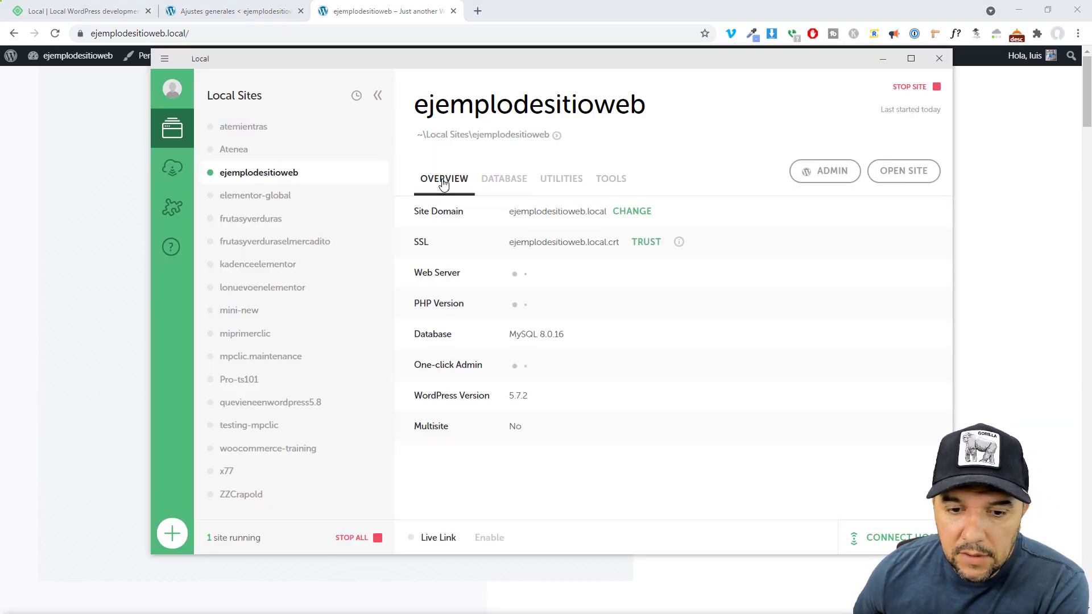
click(611, 181)
click(519, 182)
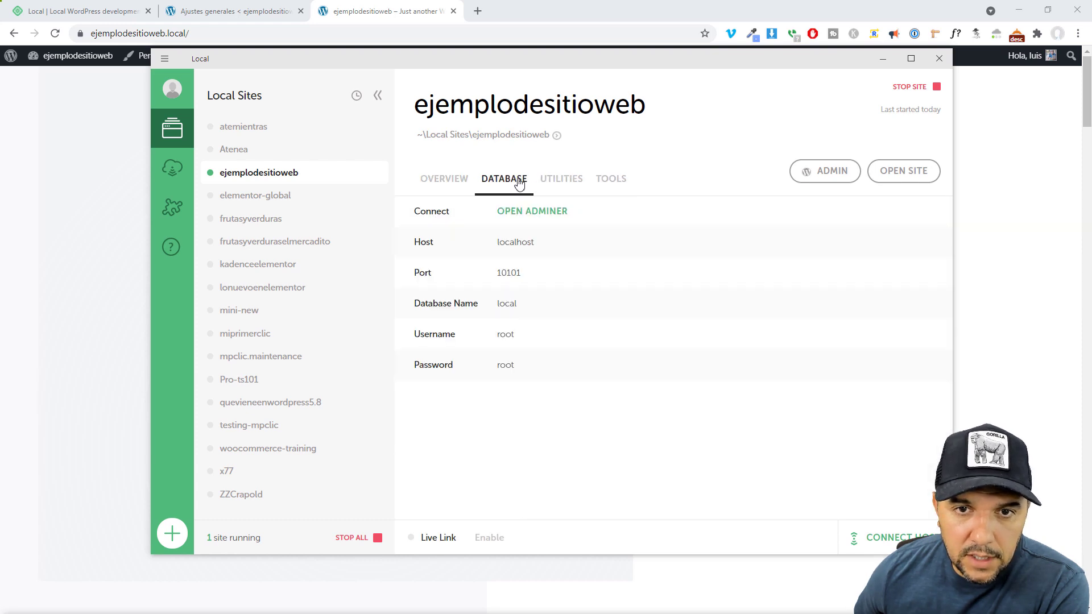
click(561, 183)
click(611, 181)
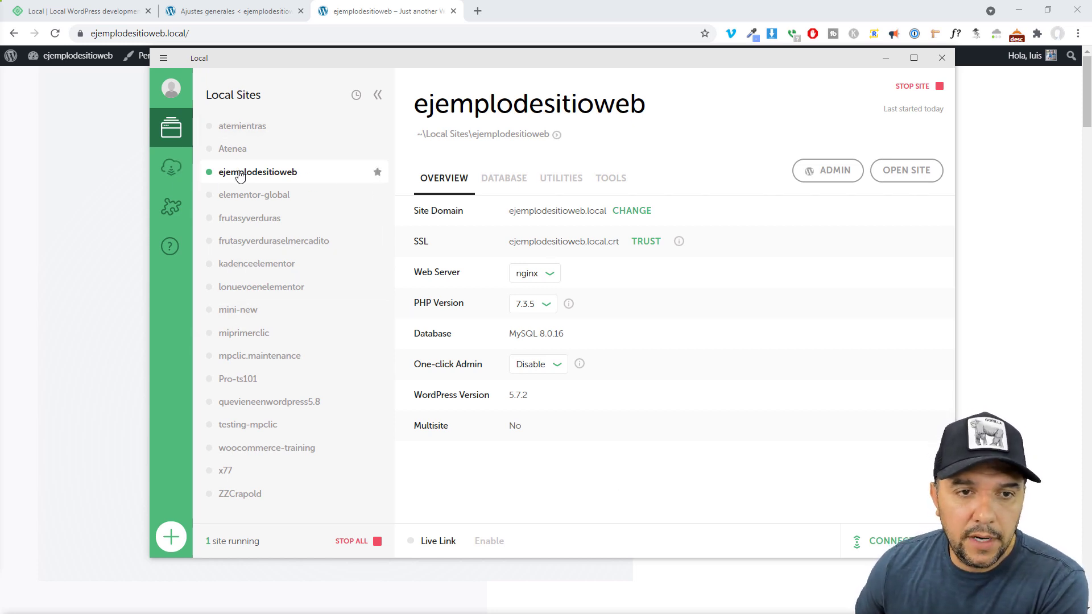
click(617, 179)
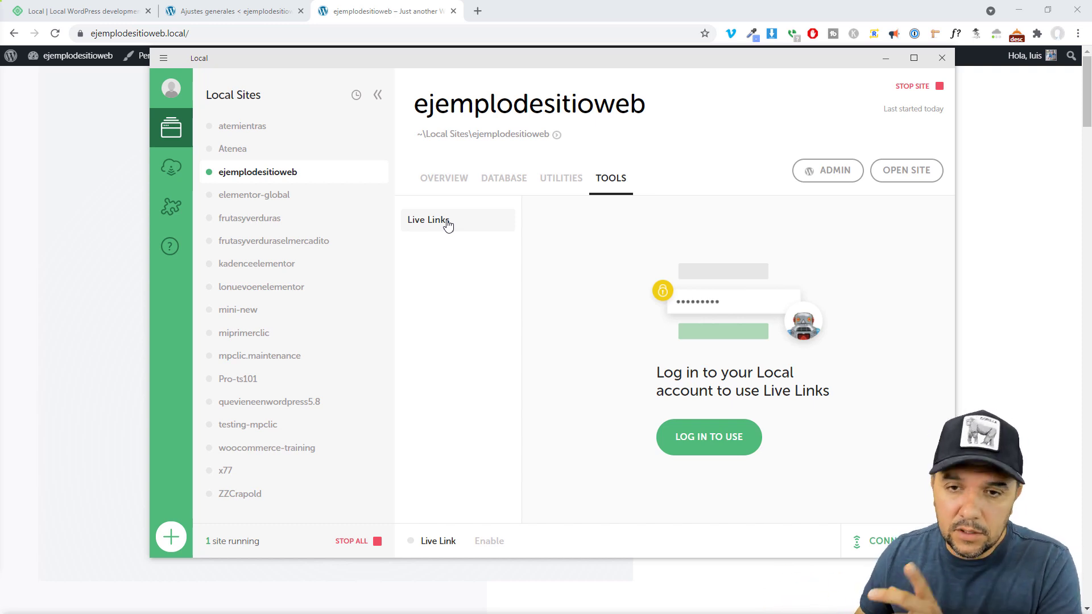
click(545, 179)
click(447, 179)
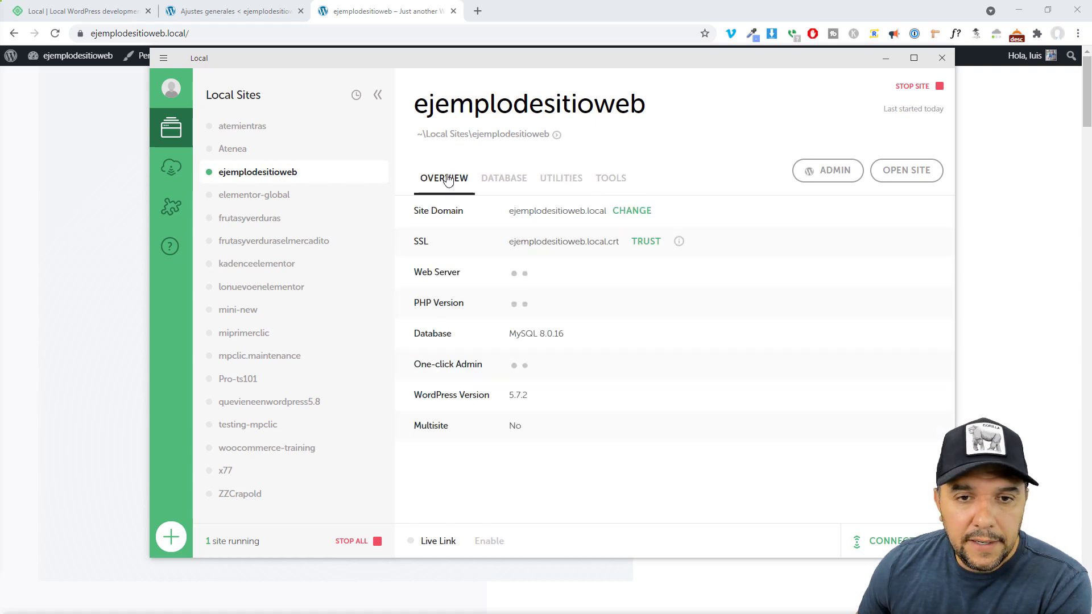
click(172, 212)
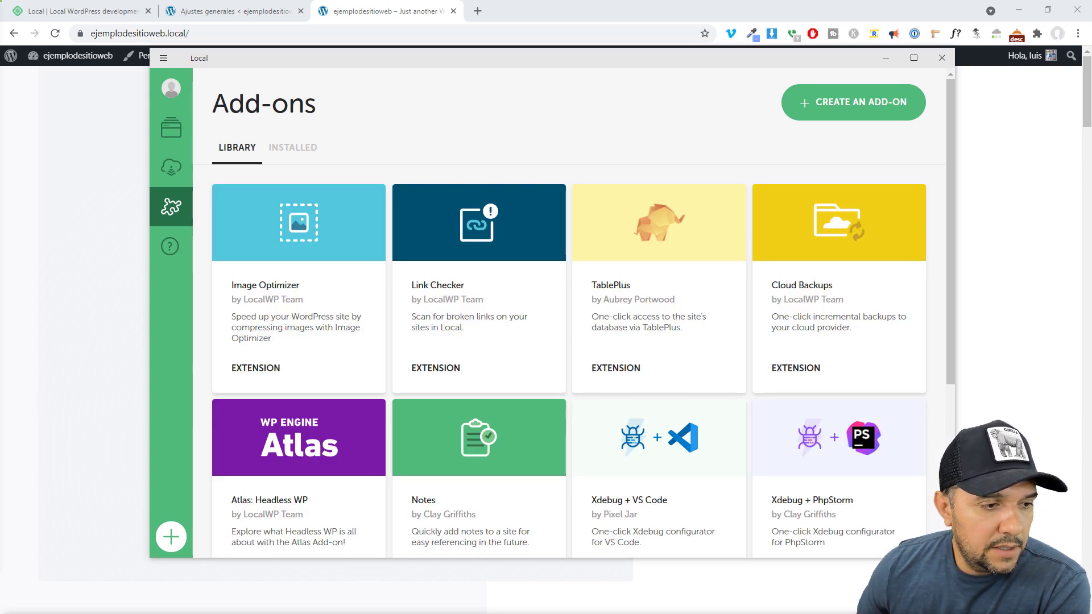
mouse_move(208, 188)
mouse_down()
mouse_move(268, 274)
mouse_move(370, 382)
mouse_move(387, 376)
mouse_up()
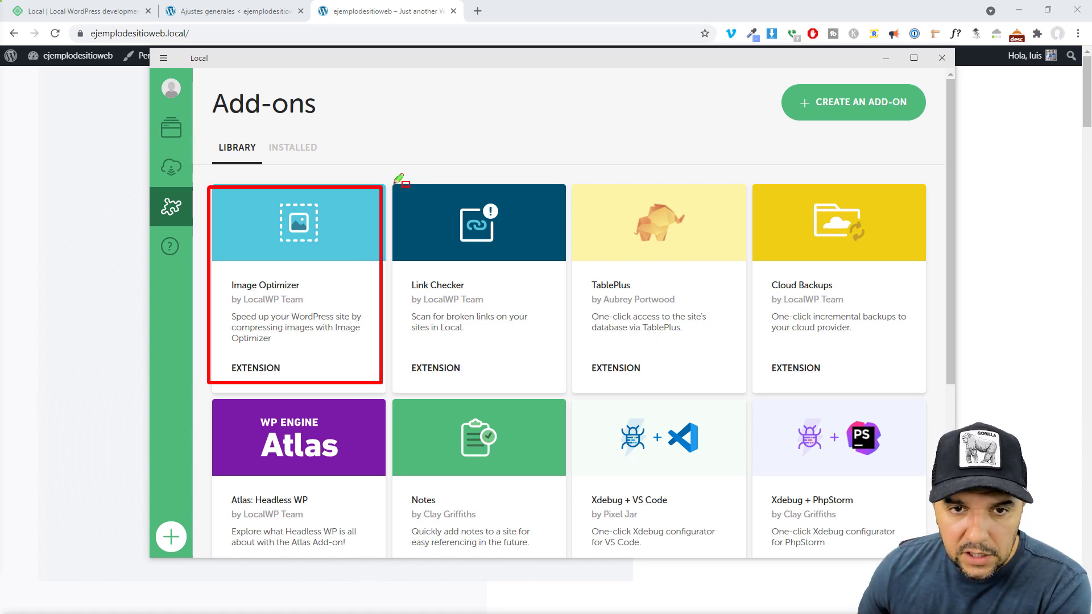
drag(393, 185, 562, 391)
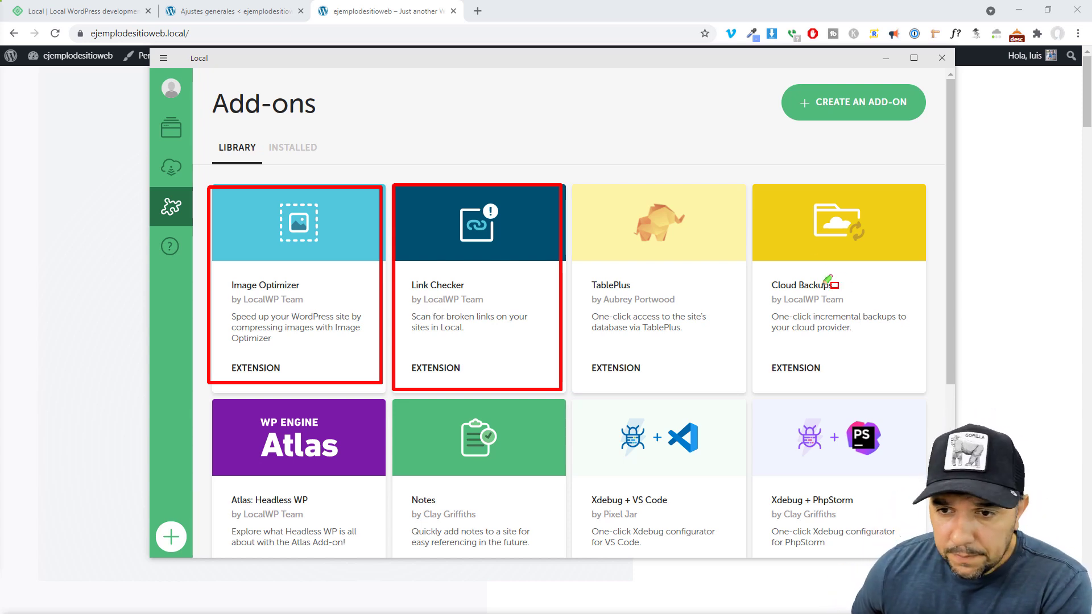
mouse_move(752, 186)
mouse_down()
mouse_move(848, 333)
mouse_move(929, 385)
mouse_up()
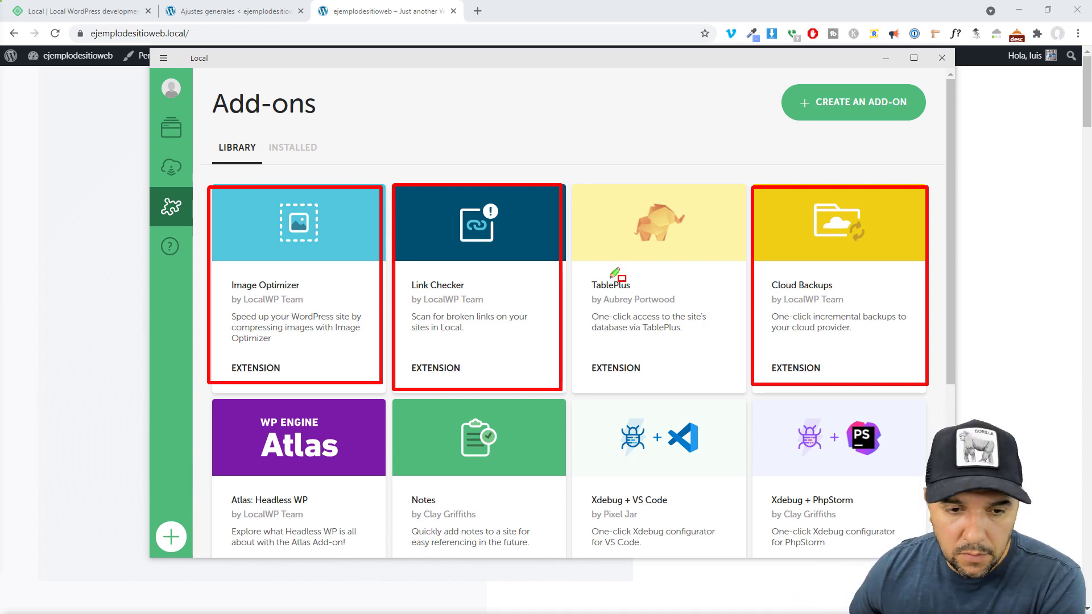
scroll(615, 278, down, 5)
mouse_move(209, 137)
mouse_down()
mouse_move(264, 223)
mouse_move(383, 330)
mouse_up()
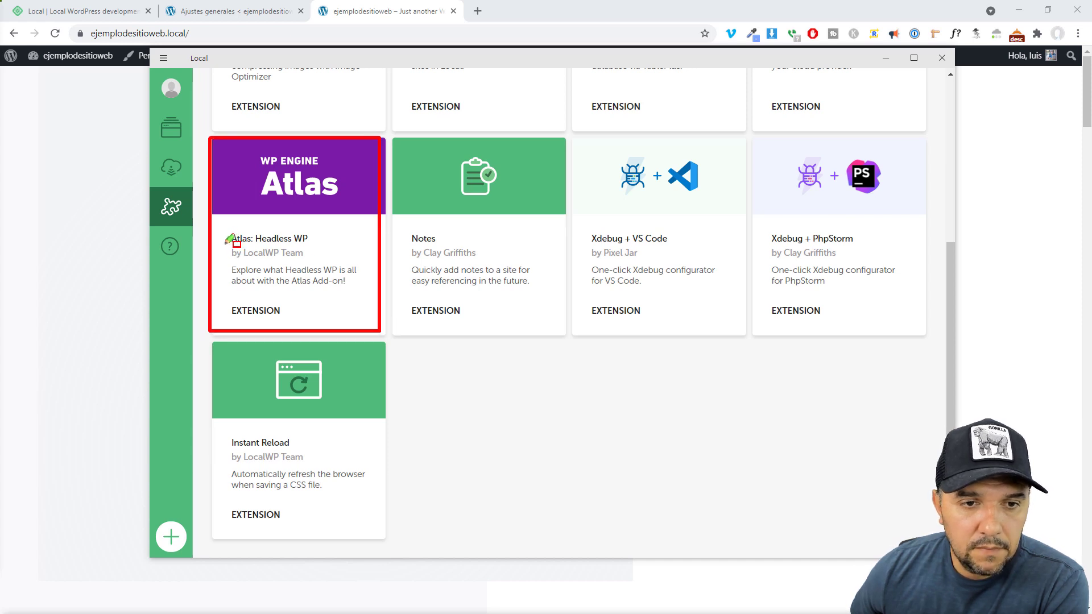
drag(224, 246, 310, 263)
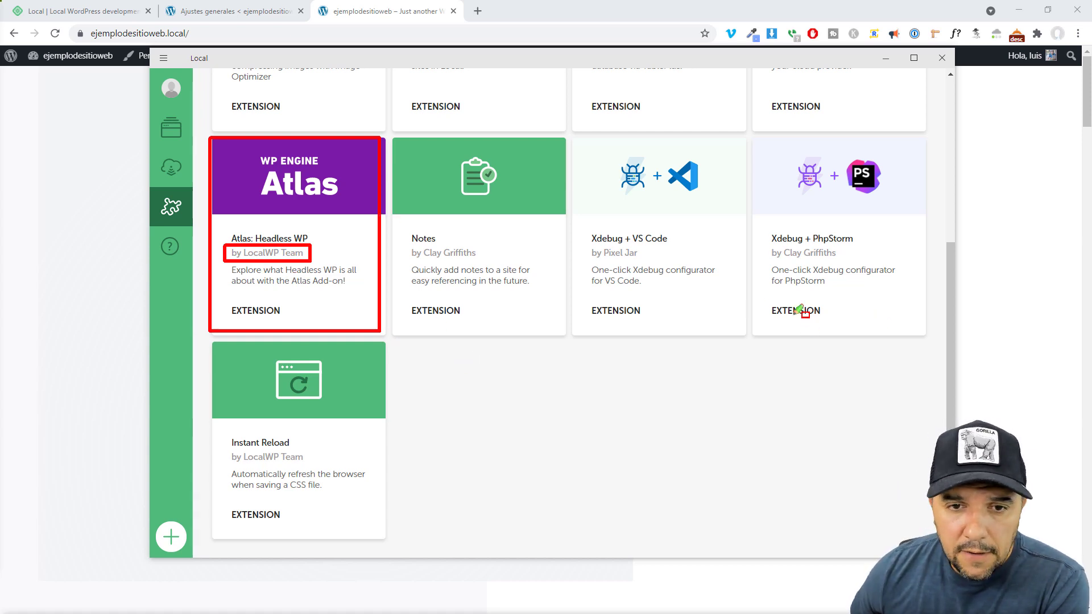
mouse_move(210, 341)
mouse_down()
mouse_move(221, 367)
mouse_move(389, 535)
mouse_up()
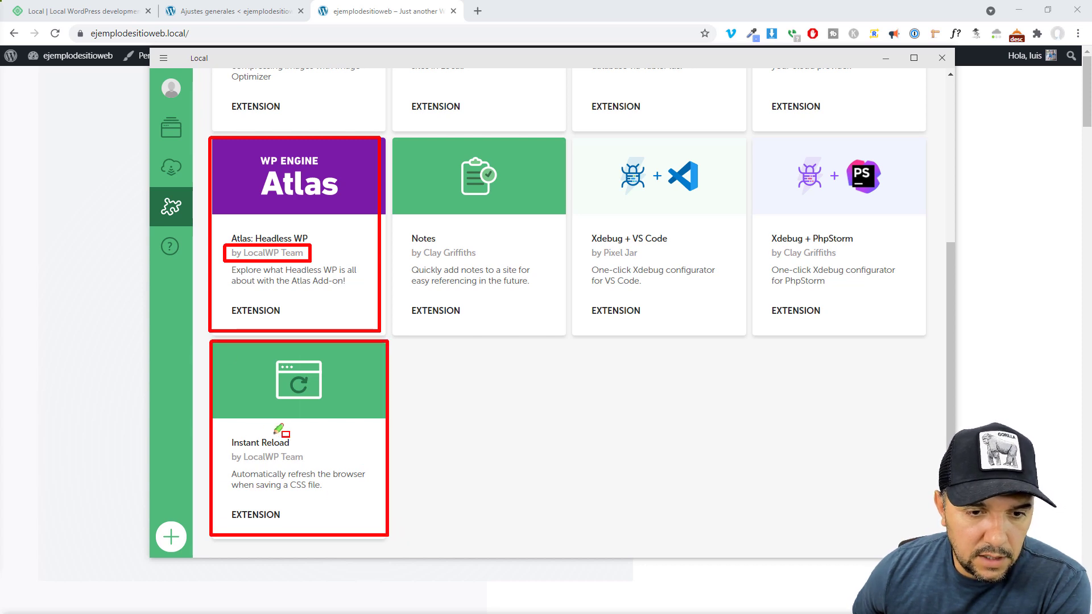
drag(226, 445, 325, 468)
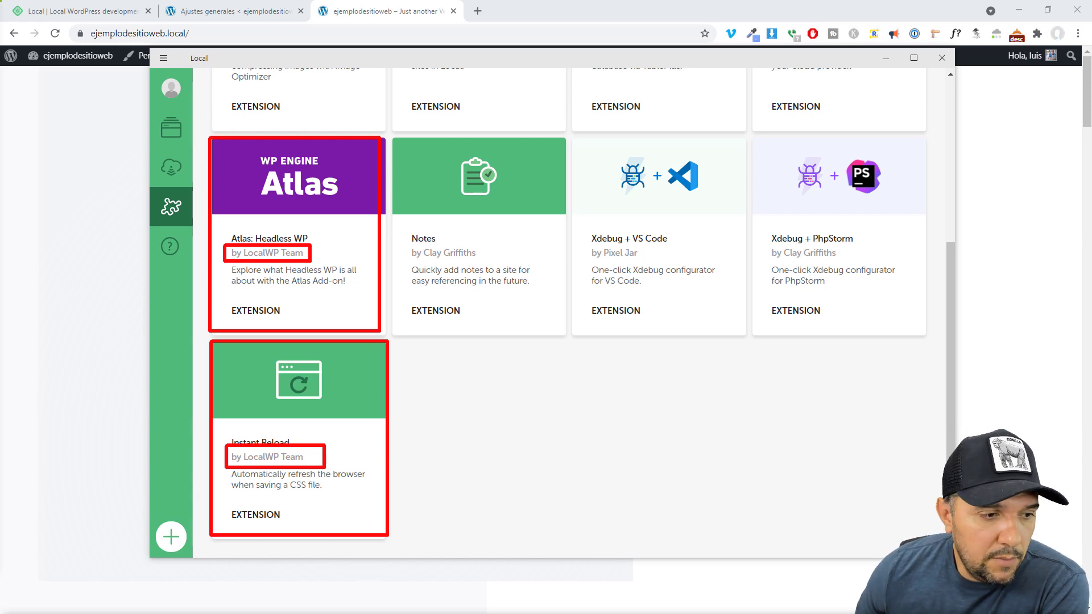
scroll(531, 401, up, 5)
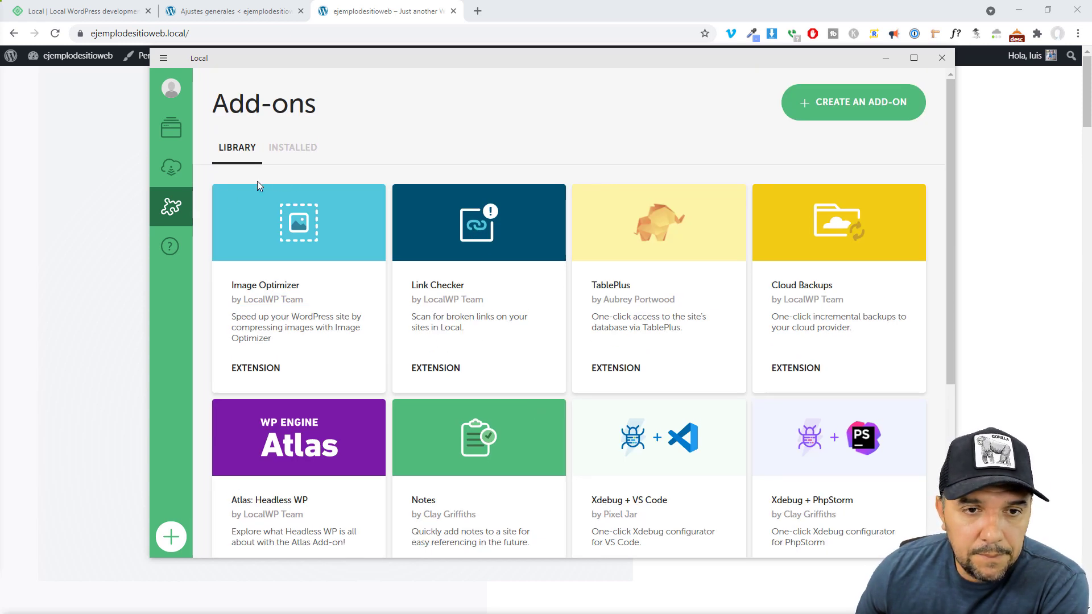
Log in to Local from the avatar menu and submit the hub.localwp.com account sign-up form
click(177, 94)
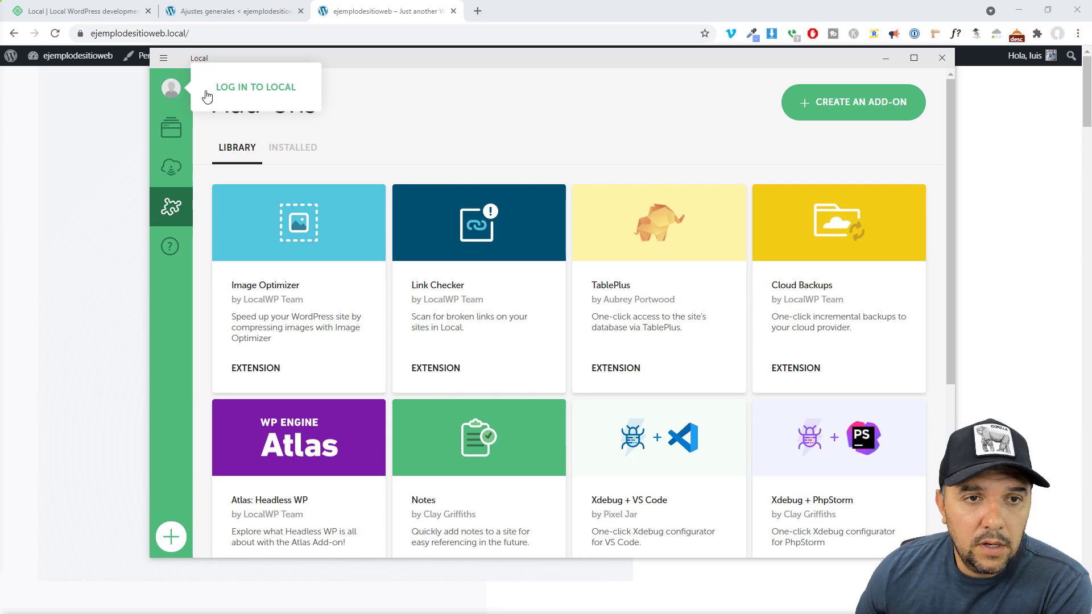
click(266, 91)
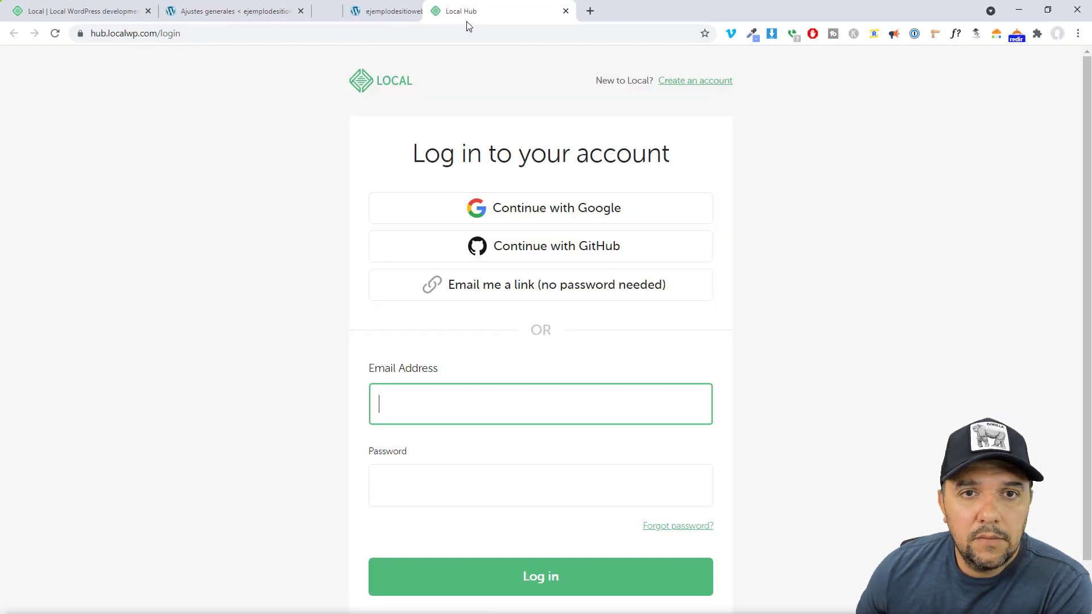
click(910, 215)
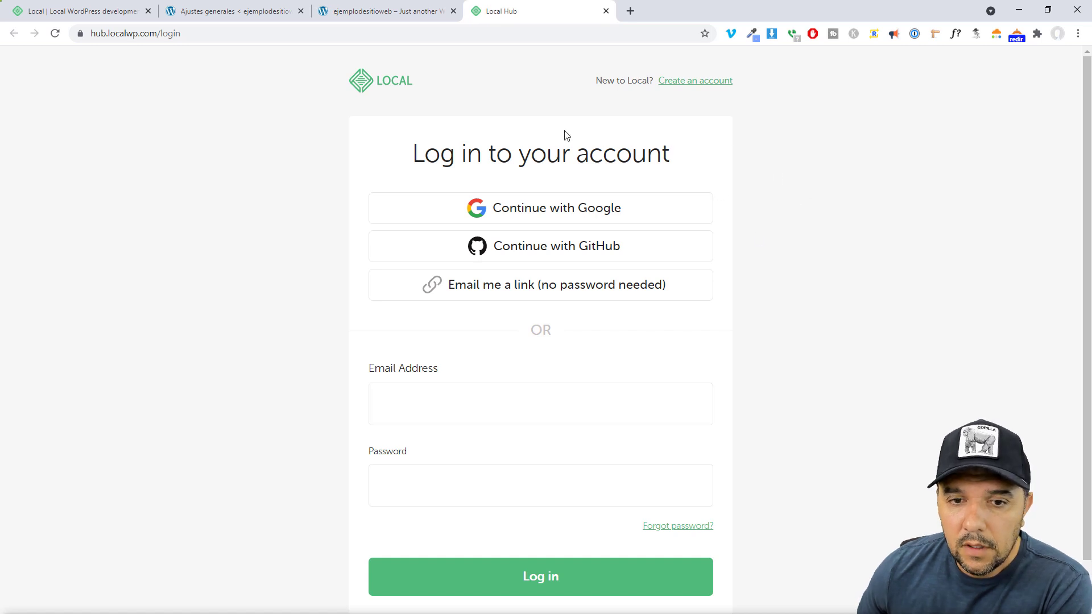
drag(586, 84, 649, 84)
click(696, 113)
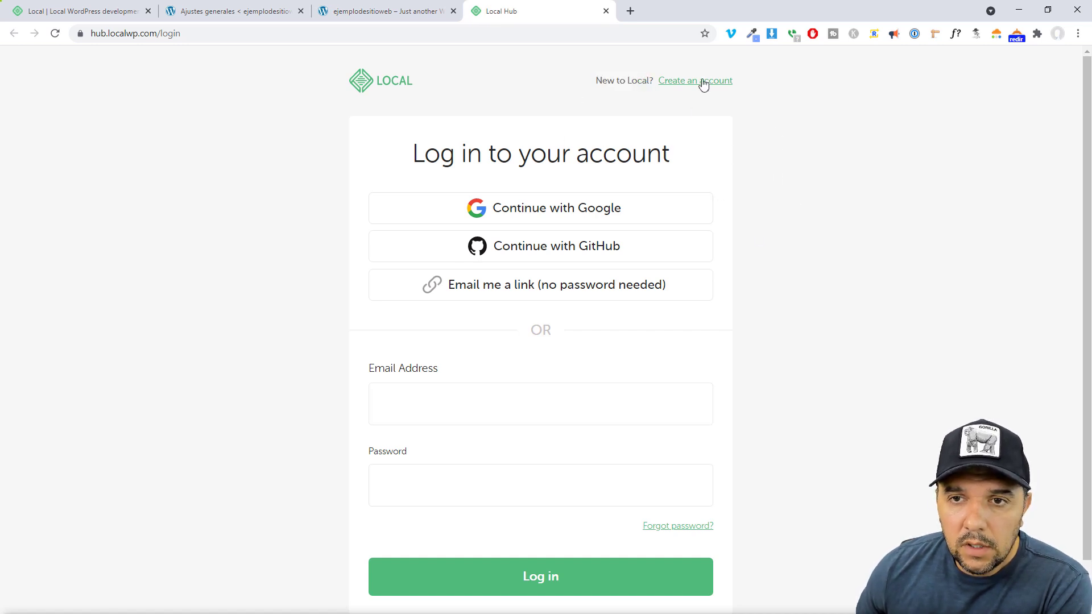
scroll(845, 322, down, 3)
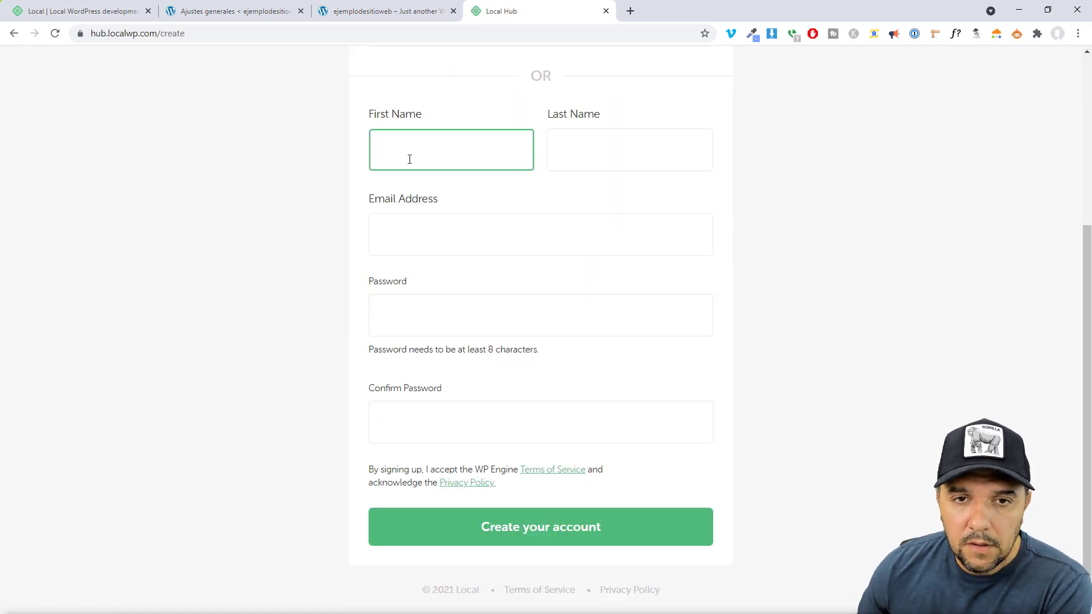
text(Luis)
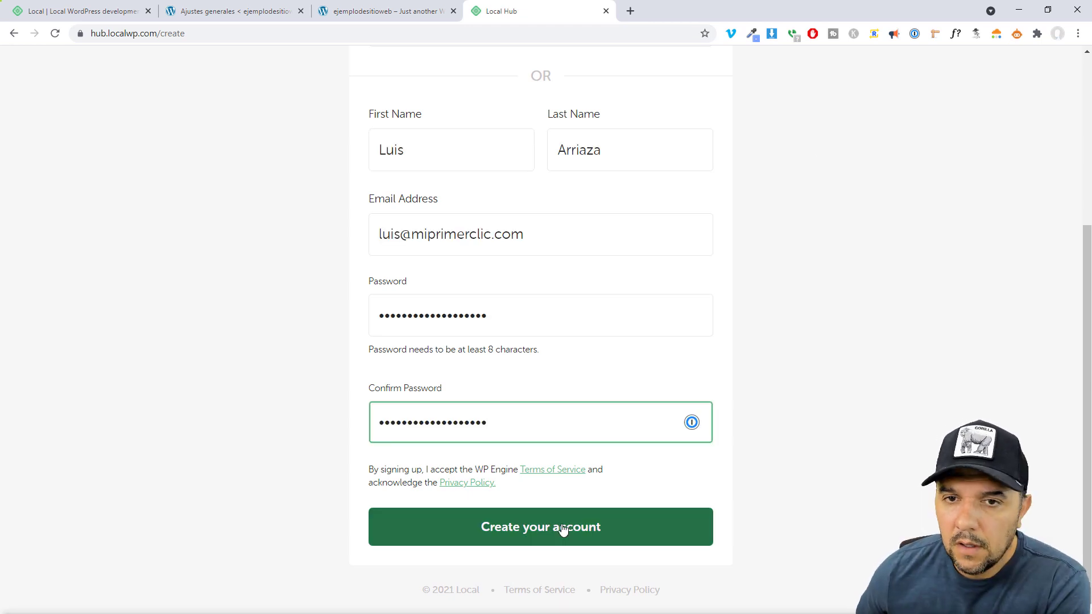
click(563, 529)
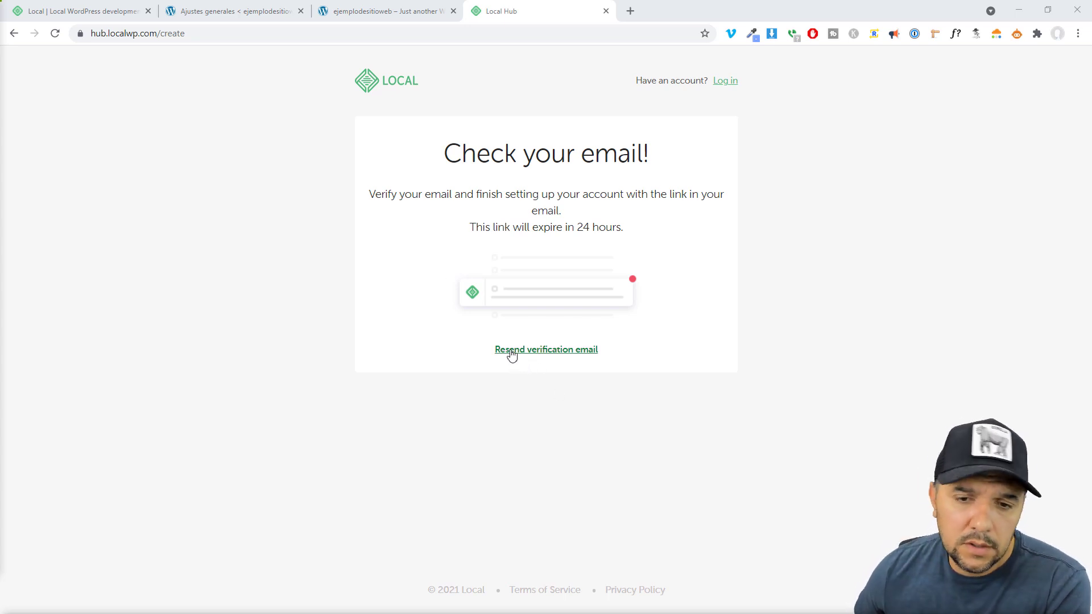
Resend the verification email, follow its Log in to Local link, and move the new Local Hub tab to the end
click(551, 353)
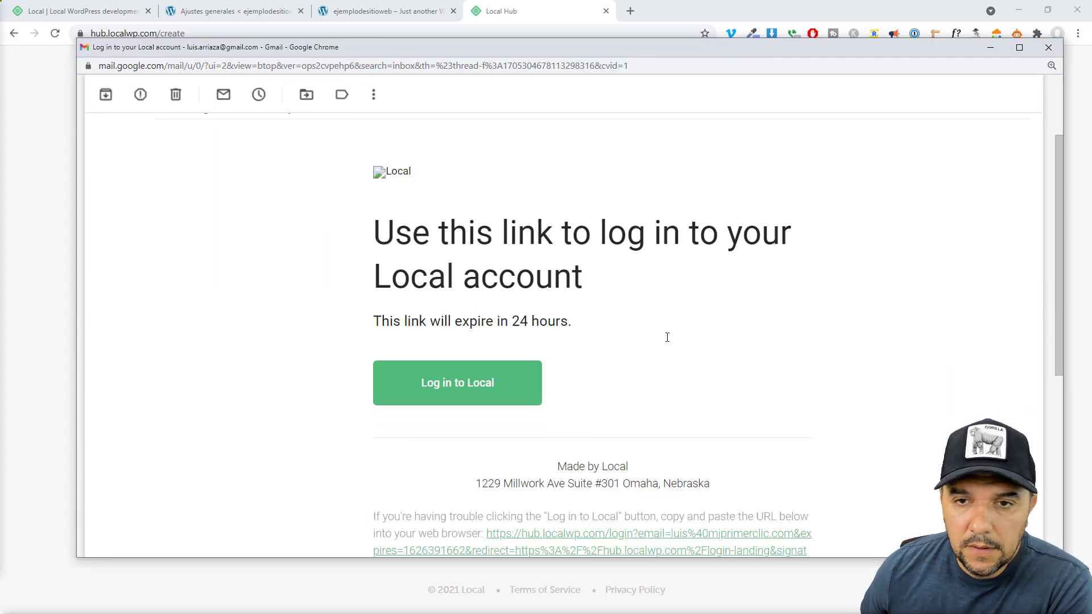
scroll(668, 337, down, 1)
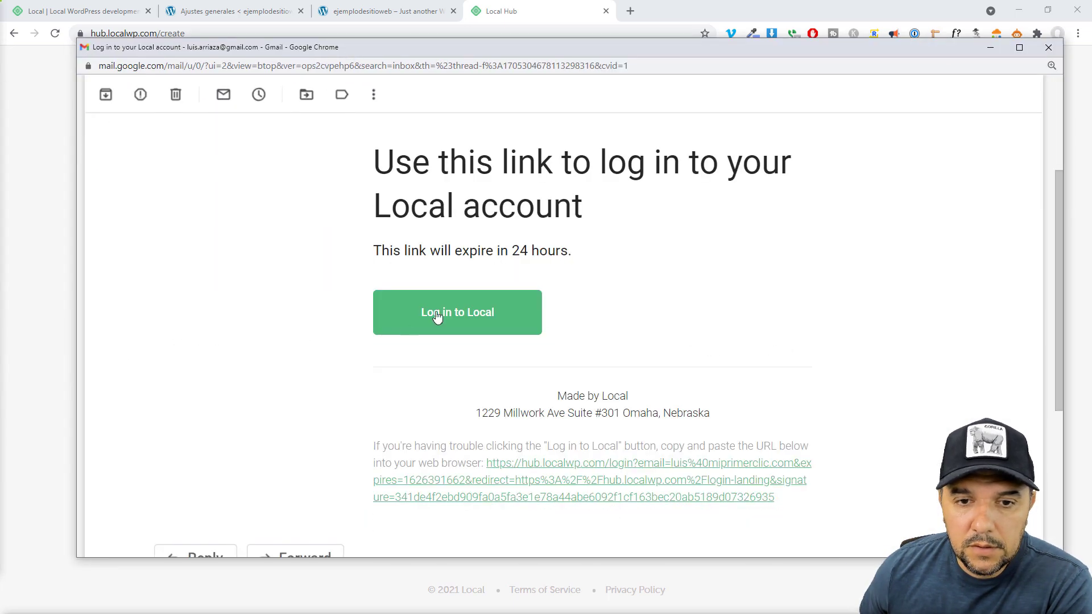
click(465, 315)
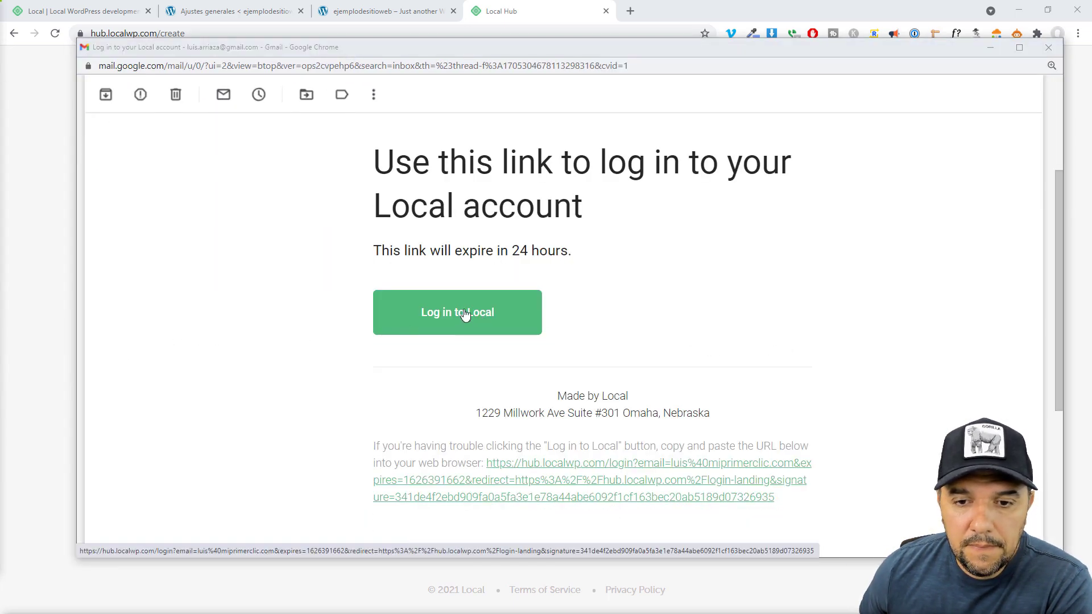
drag(409, 21, 629, 20)
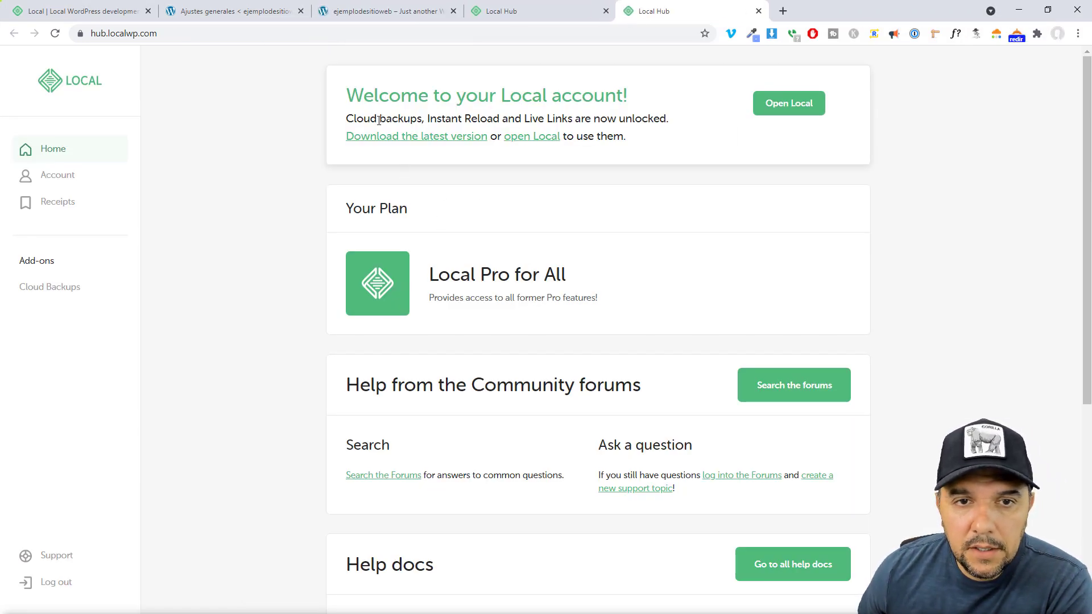
Highlight the unlocked Cloud Backups and Live Links and the Local Pro for All plan, then return to Local
drag(348, 119, 572, 118)
click(648, 121)
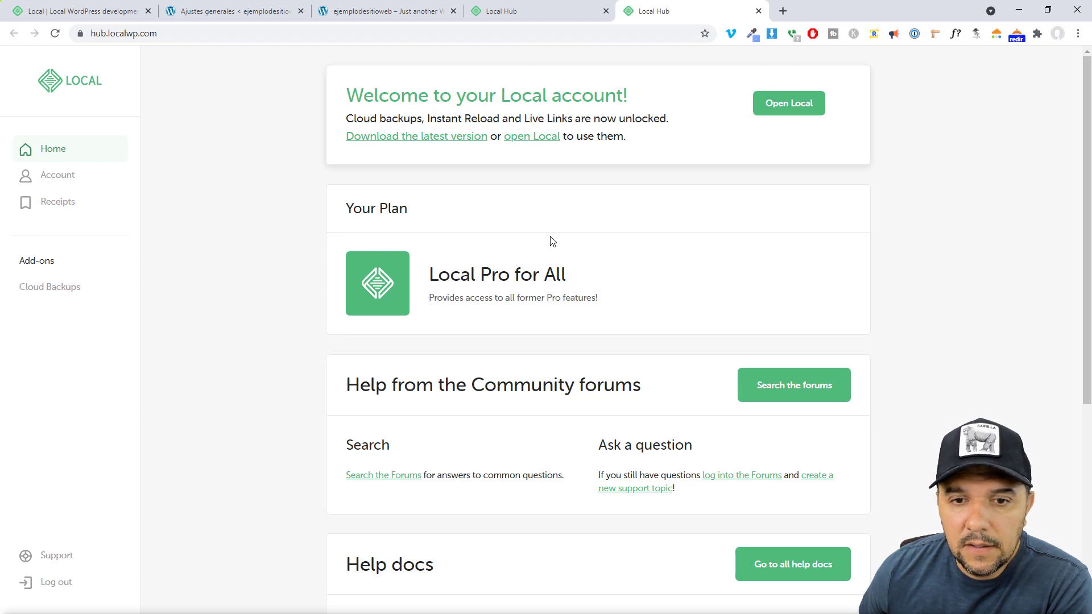
drag(431, 276, 575, 278)
click(768, 280)
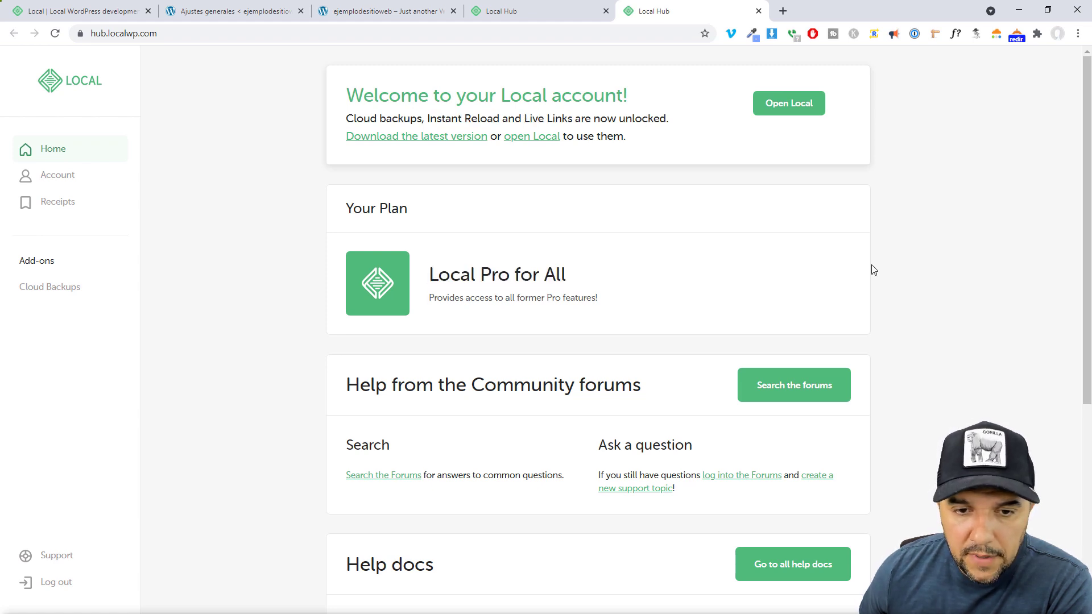
scroll(946, 263, down, 5)
scroll(946, 267, up, 5)
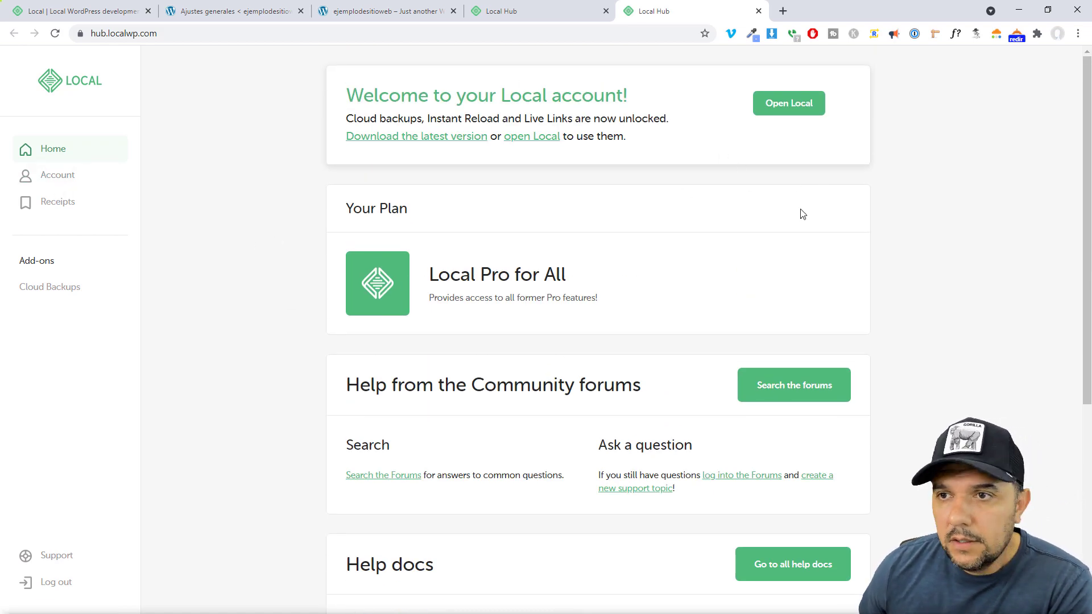
key(alt+Tab)
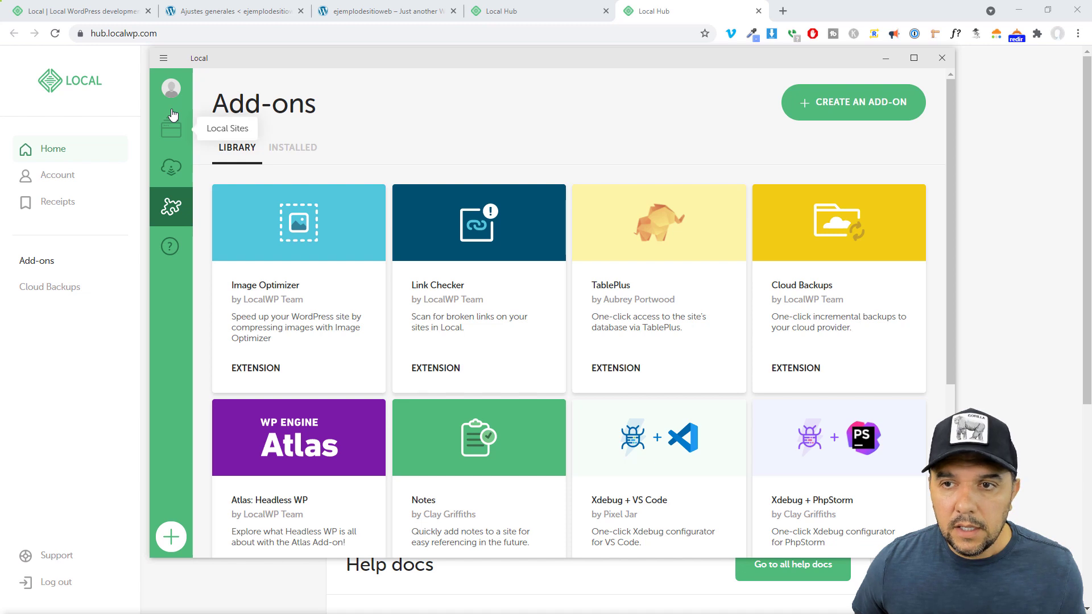
Log the Local app into the new account from ejemplodesitioweb's Tools tab and confirm in the browser
click(174, 132)
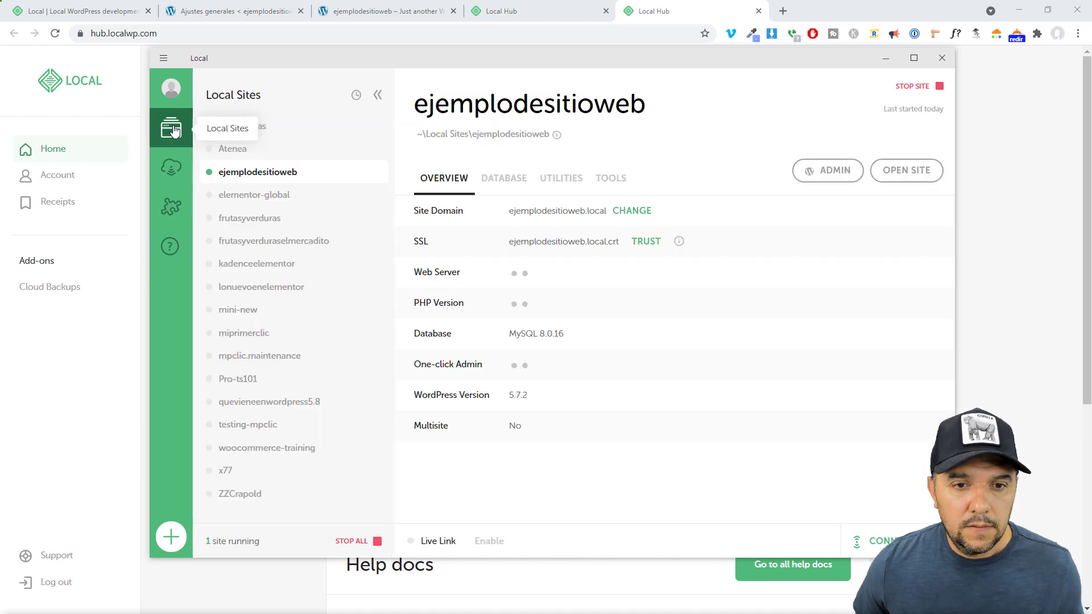
click(613, 180)
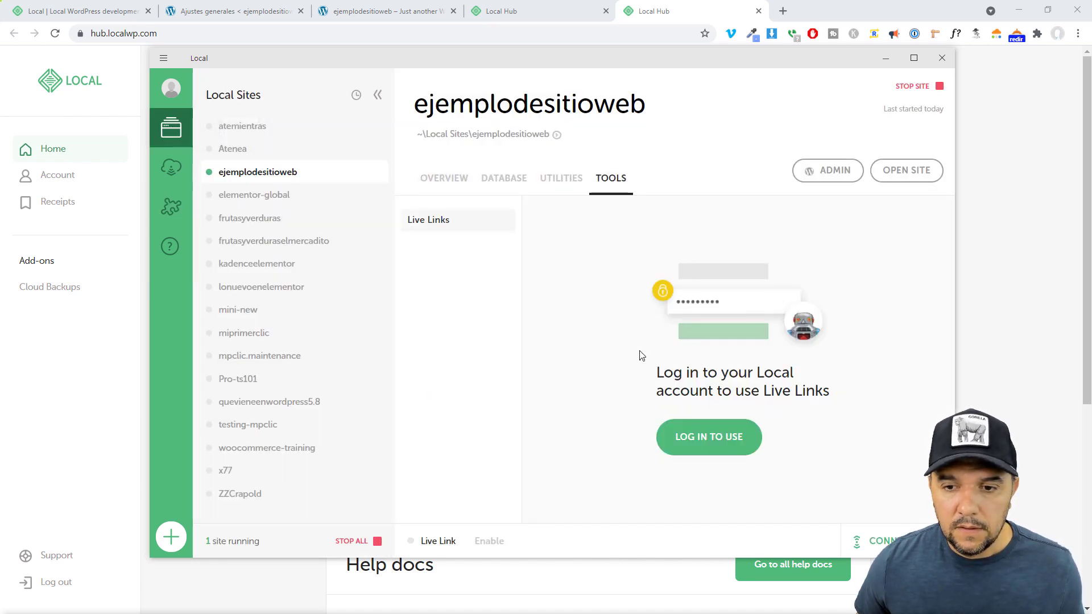
click(724, 436)
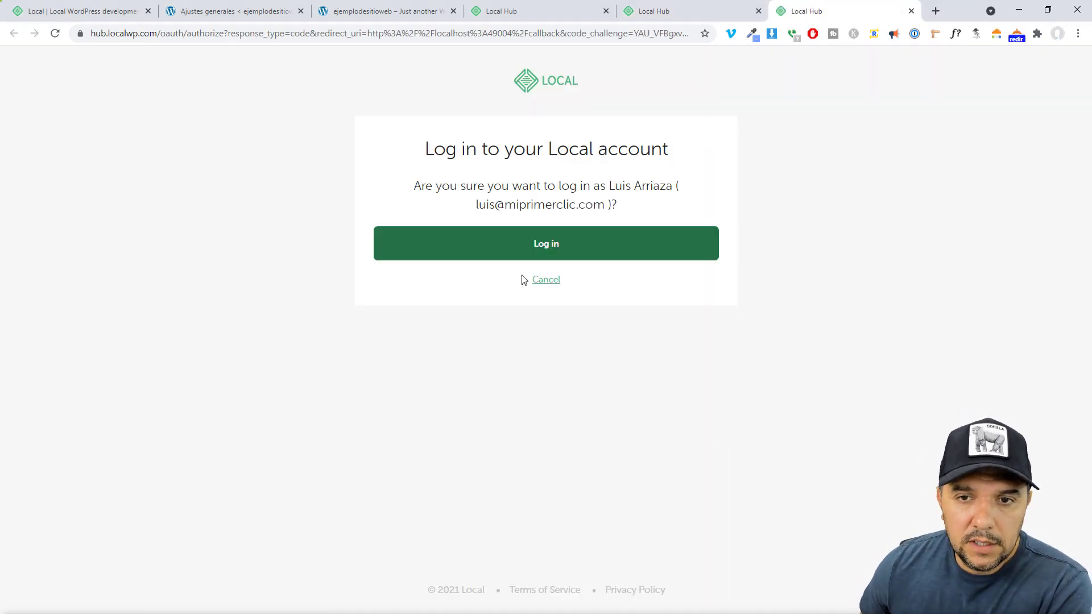
click(547, 251)
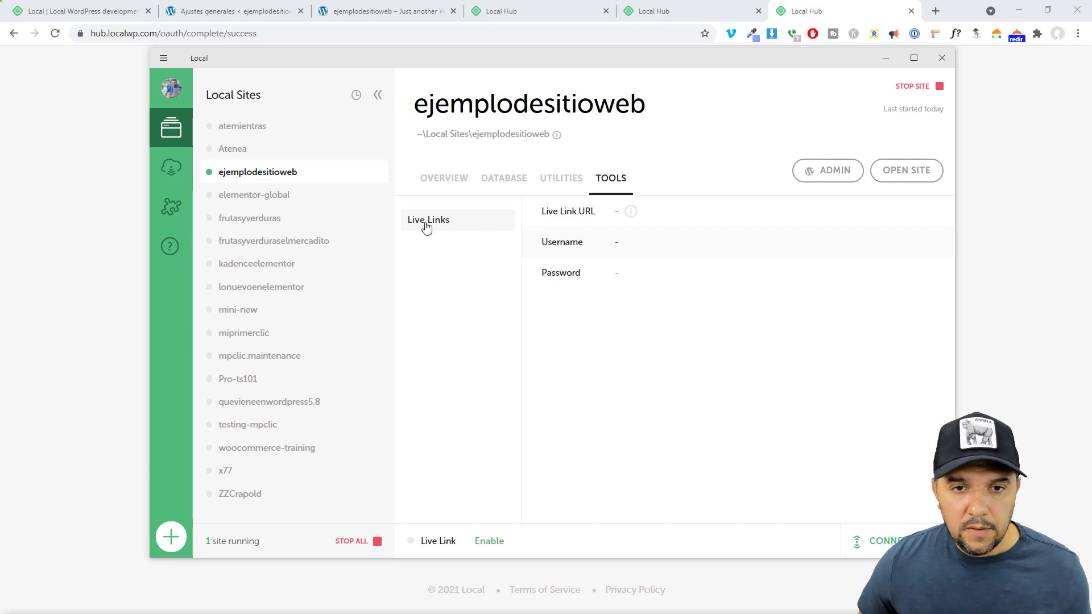
Enable ejemplodesitioweb's Live Link and open its copied URL in a private browser window
click(489, 541)
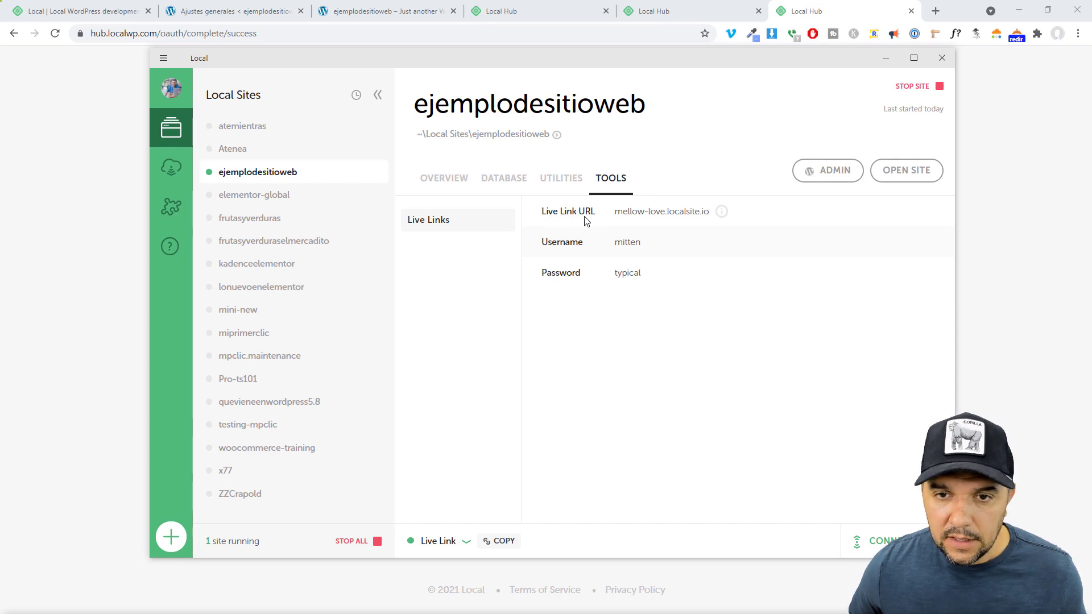
click(503, 543)
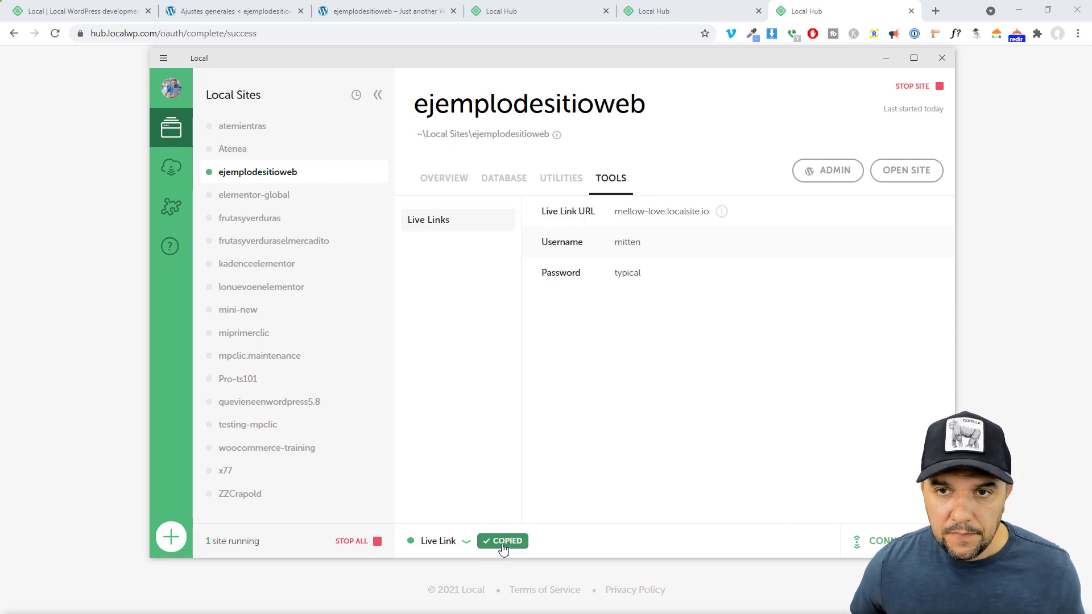
click(1079, 36)
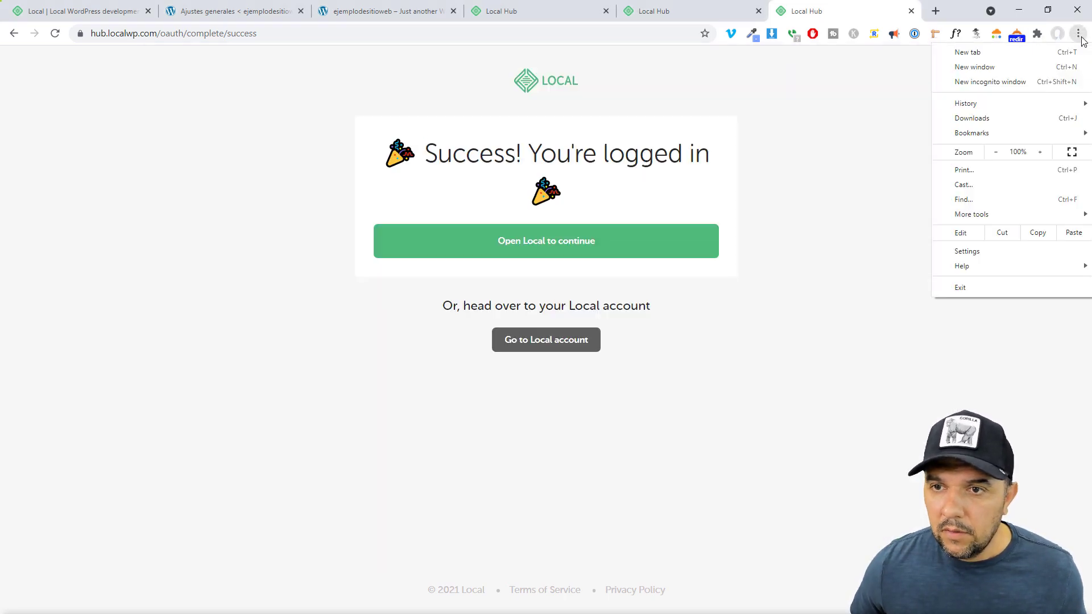
click(991, 81)
key(ctrl+v)
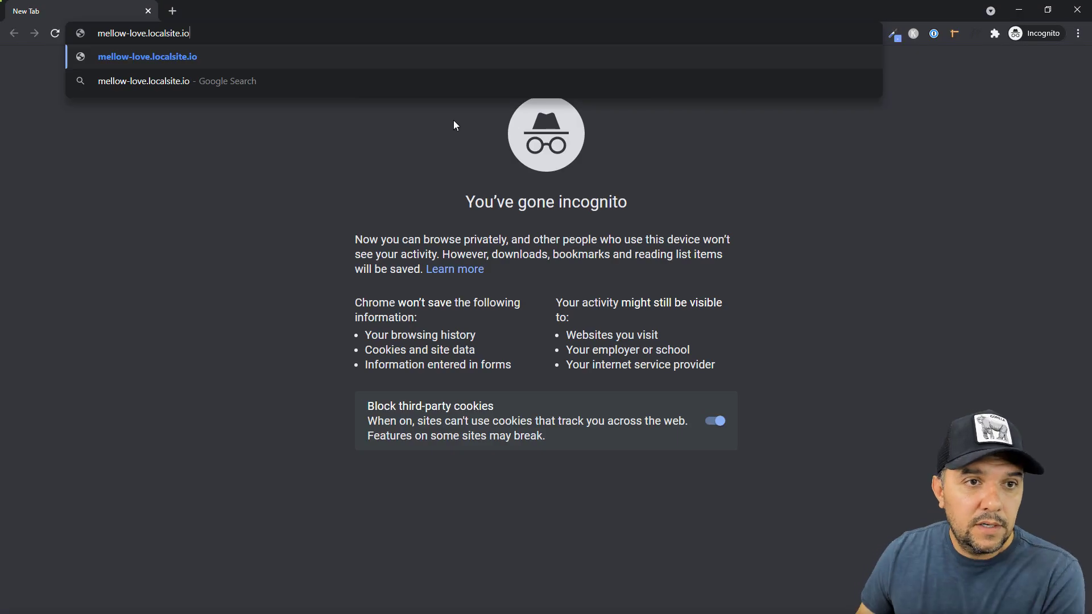
key(Return)
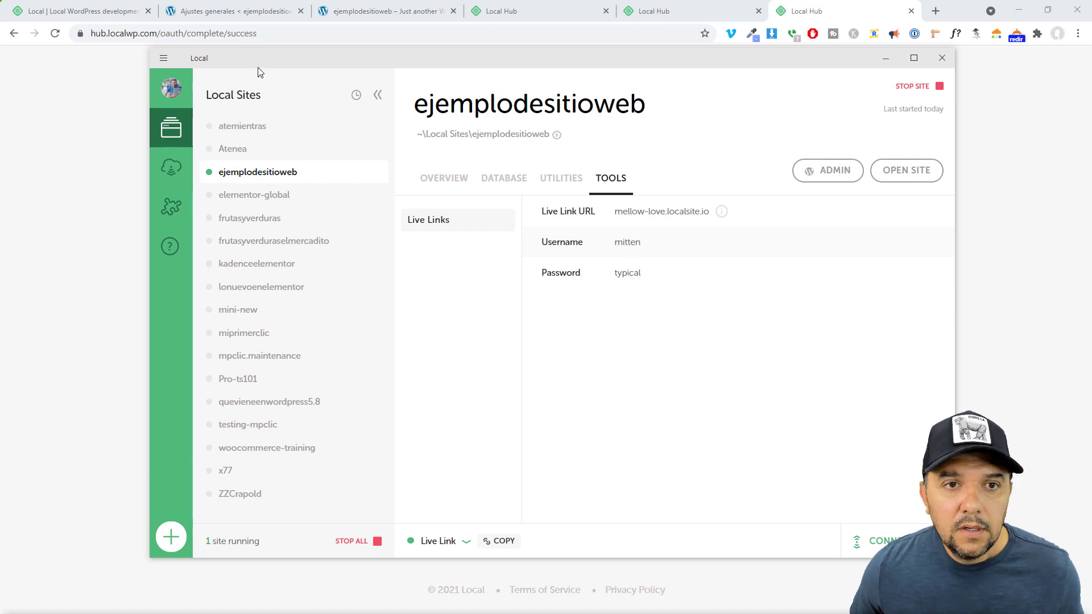
Sign in to the Live Link site with its username and password and browse the shared page
key(alt+Tab)
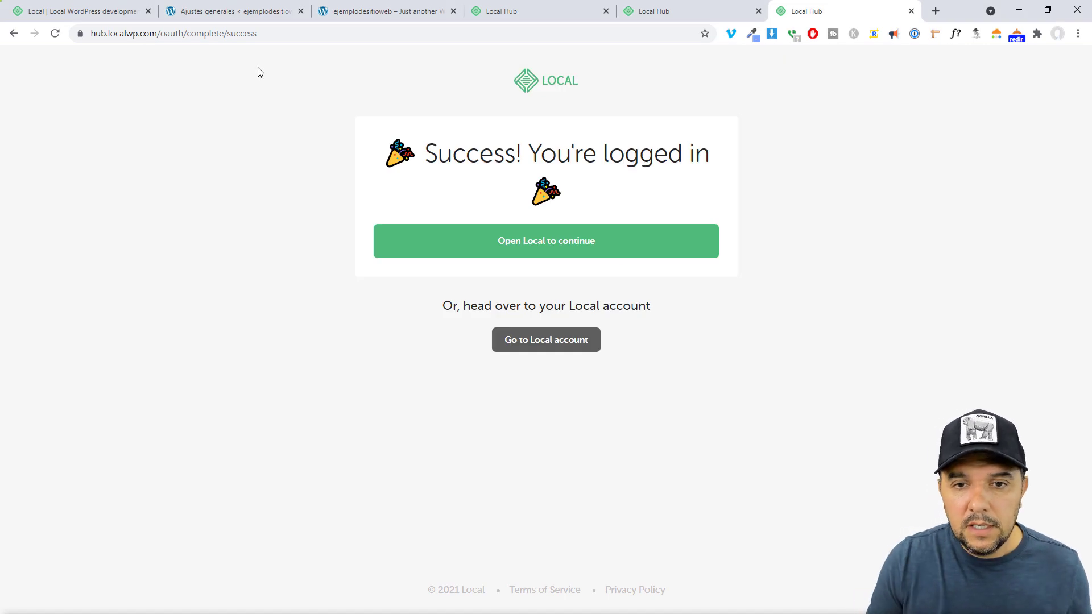
key(alt+Tab)
key(alt+Tab)
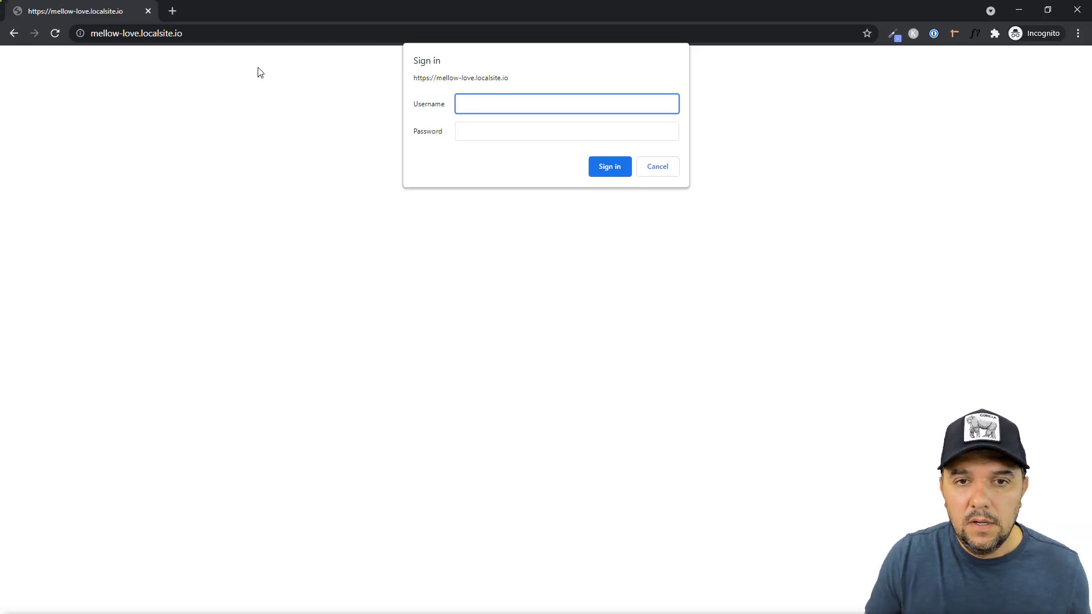
text(mitten)
key(Tab)
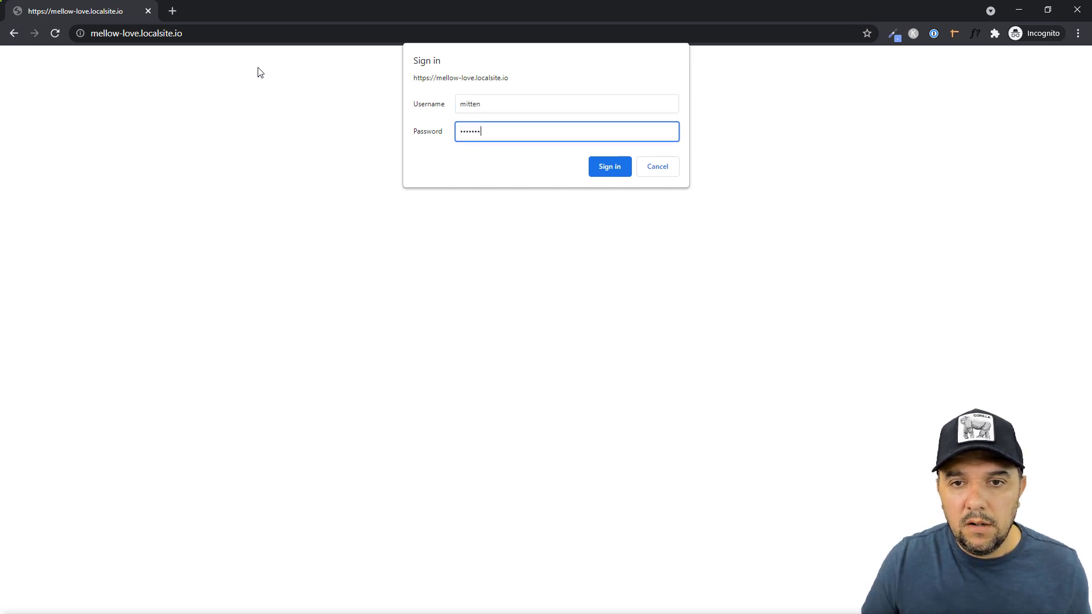
click(608, 166)
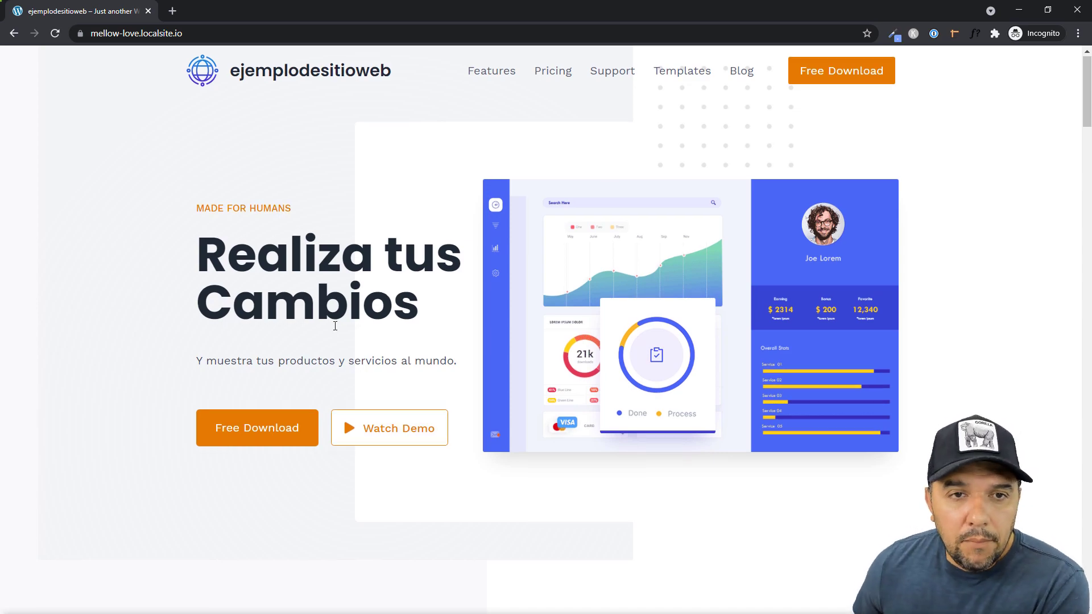
scroll(334, 331, down, 15)
scroll(333, 334, up, 15)
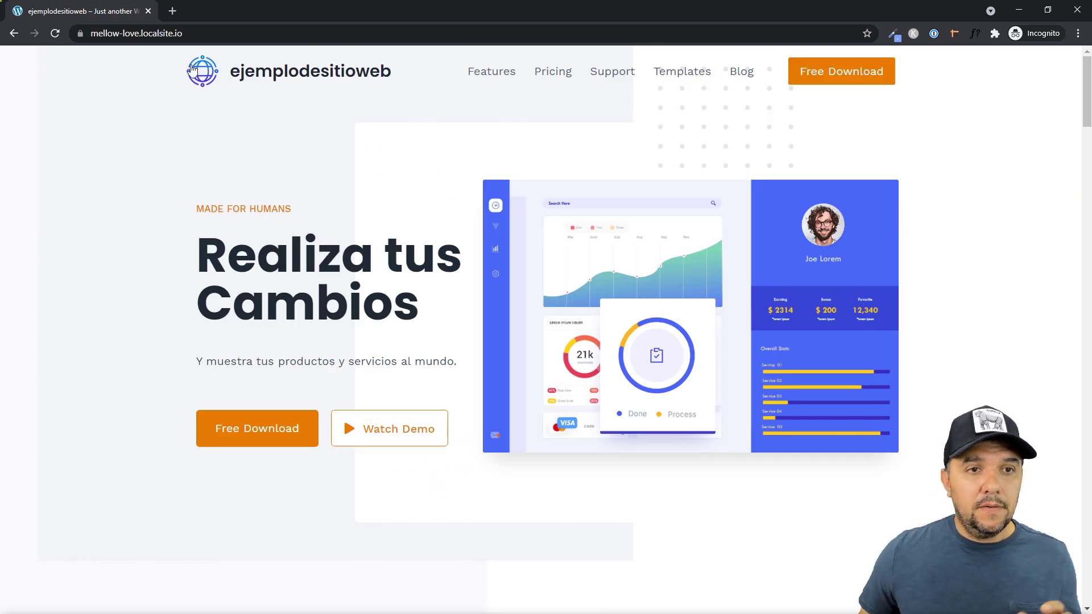
drag(182, 33, 85, 33)
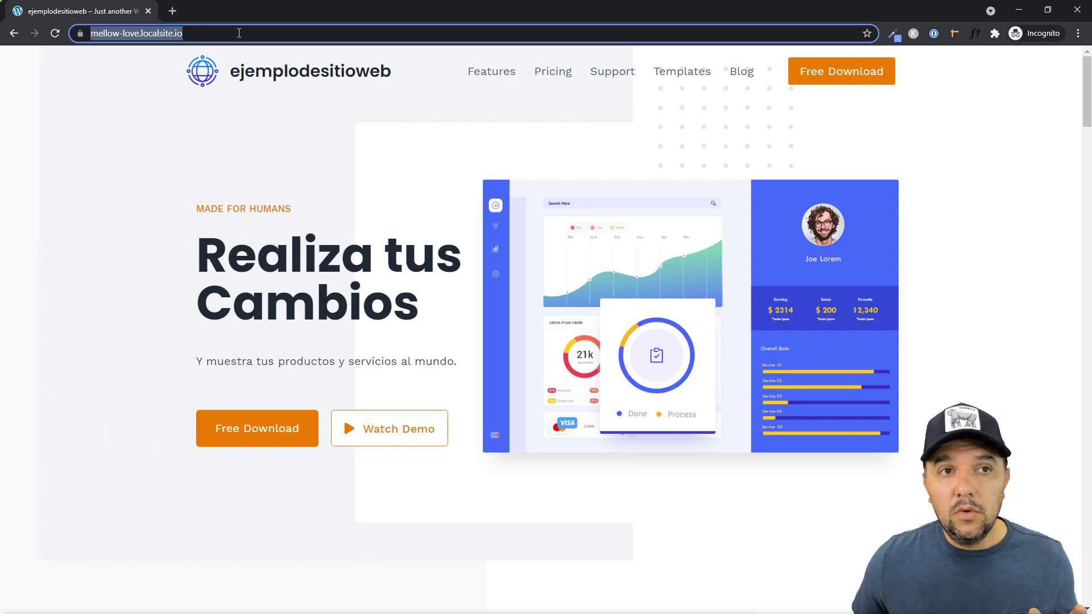
click(111, 190)
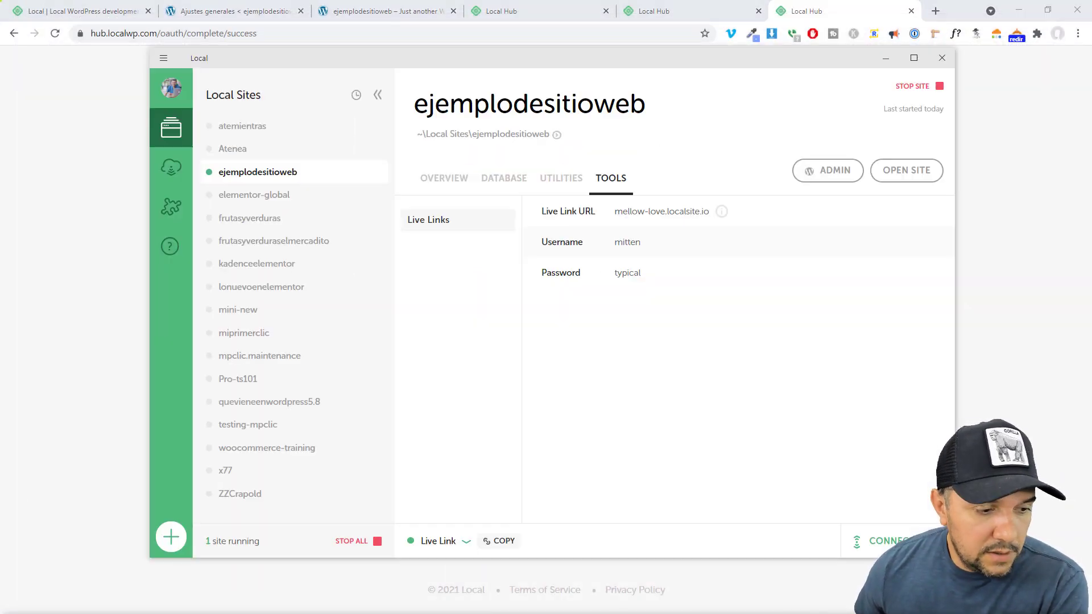
Choose Disable Link in the bottom-bar Live Link panel, then go to the Add-ons section
click(470, 544)
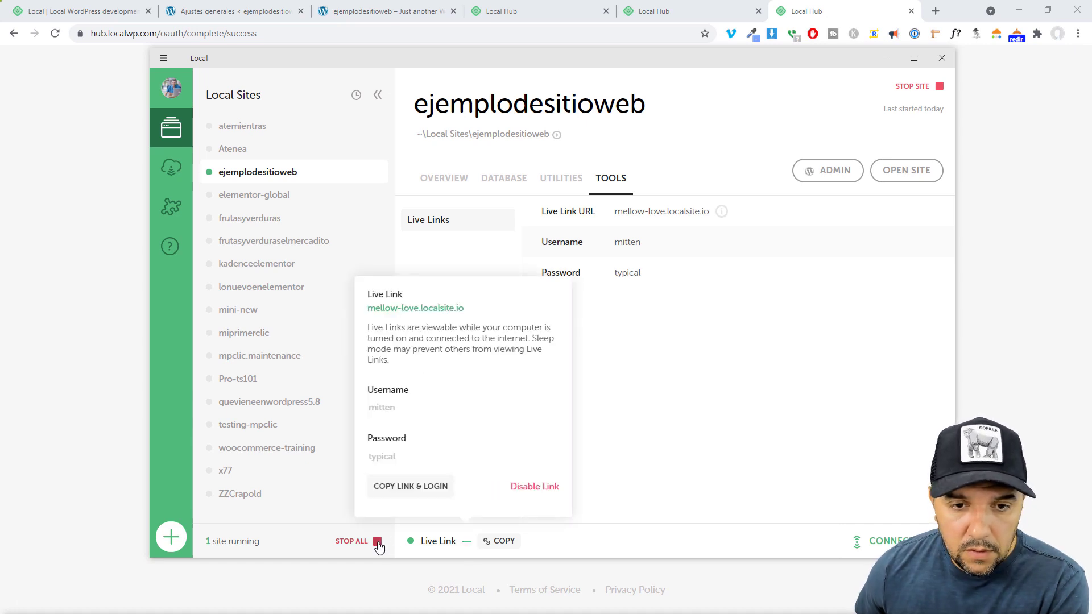
click(452, 530)
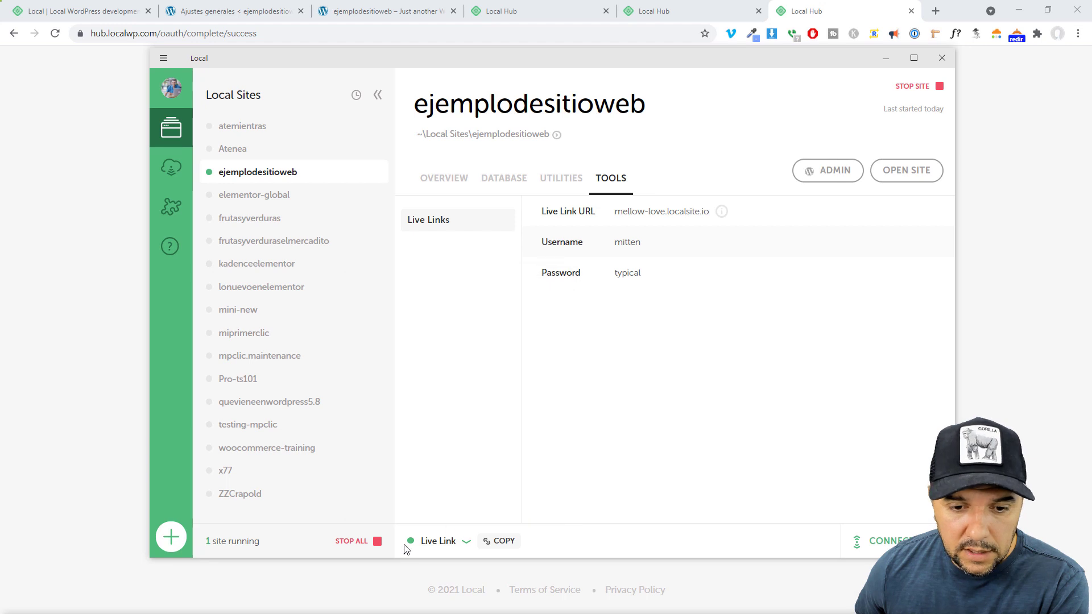
click(433, 543)
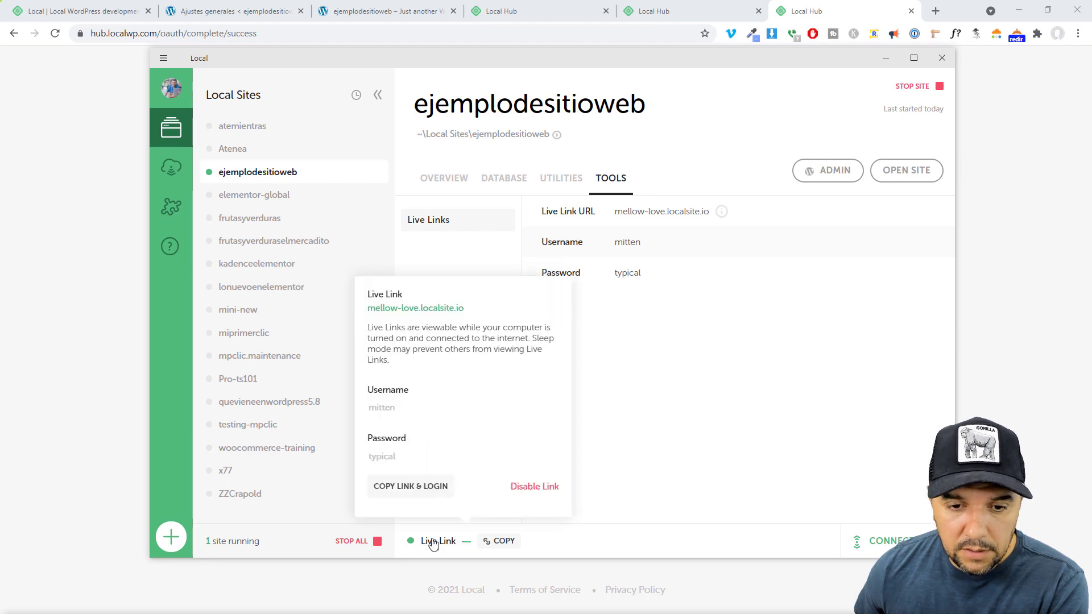
click(534, 487)
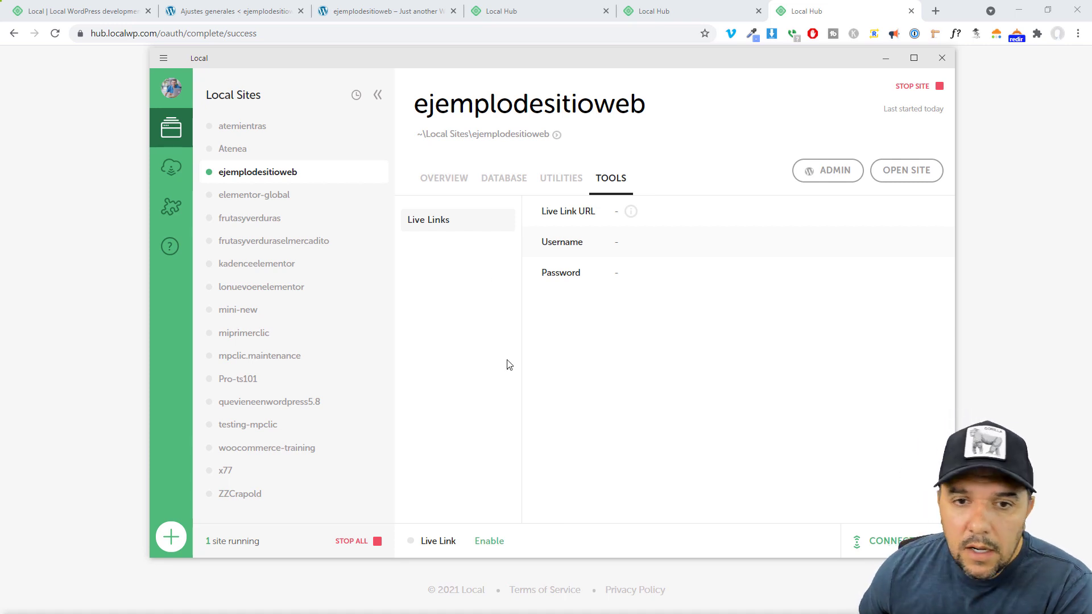
click(171, 213)
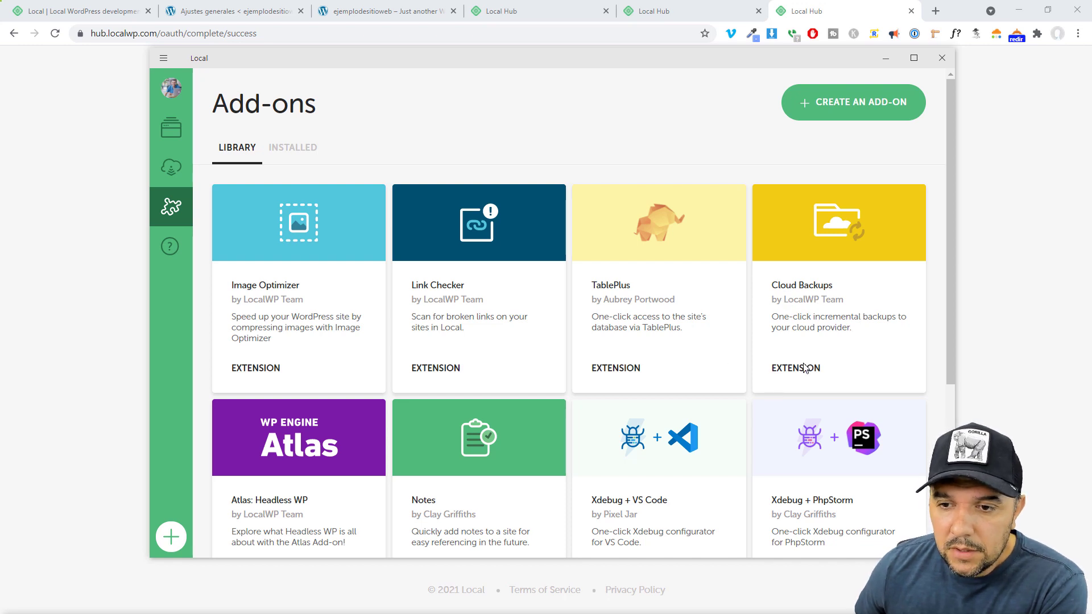
Install Cloud Backups, enable it with a relaunch, and follow its Local Account link to the browser
click(802, 287)
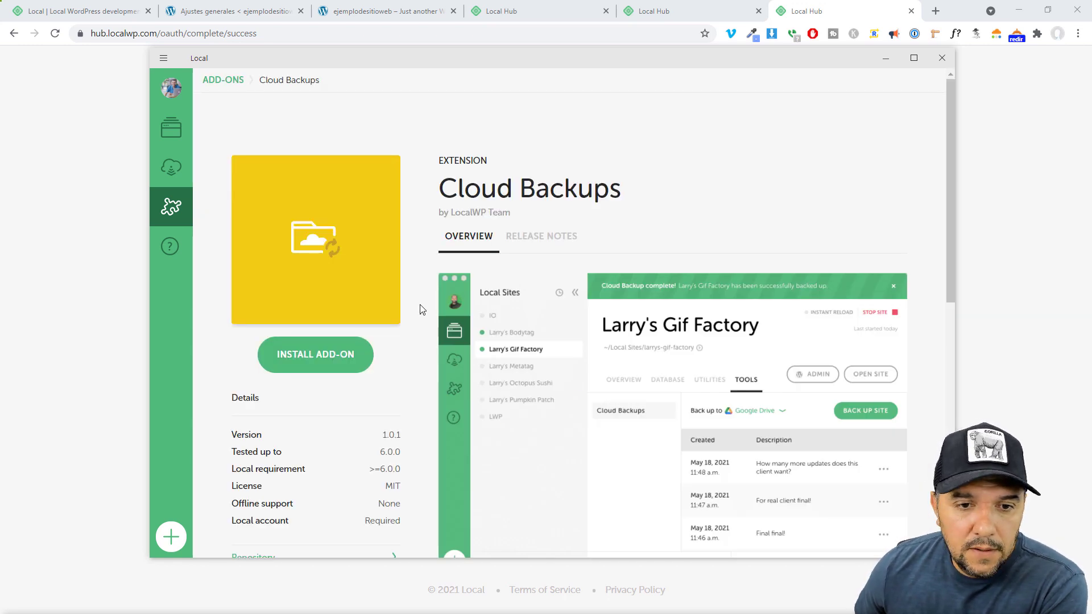
click(329, 364)
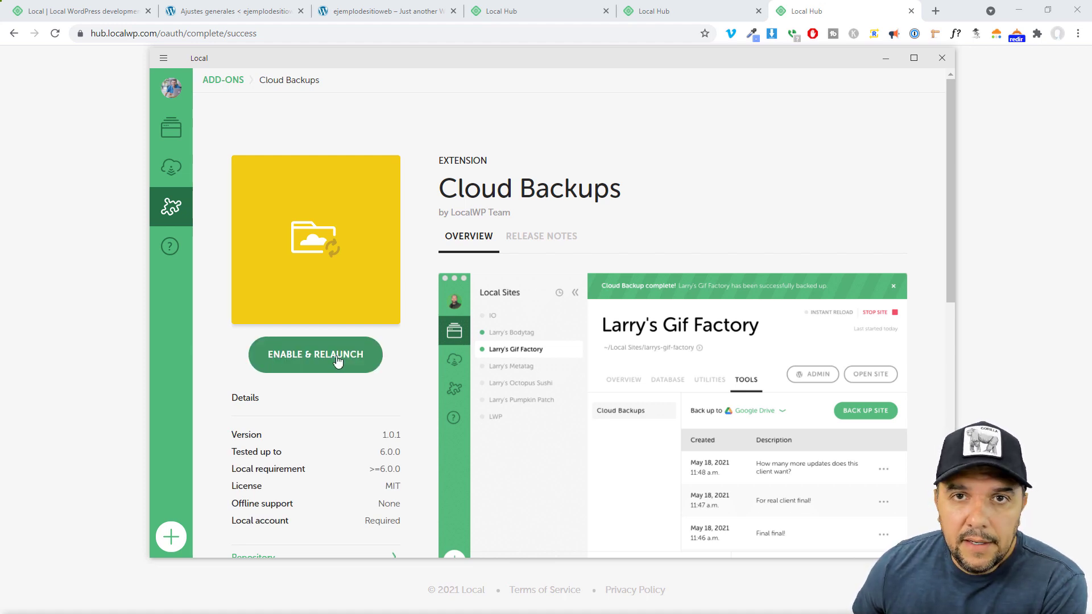
click(336, 360)
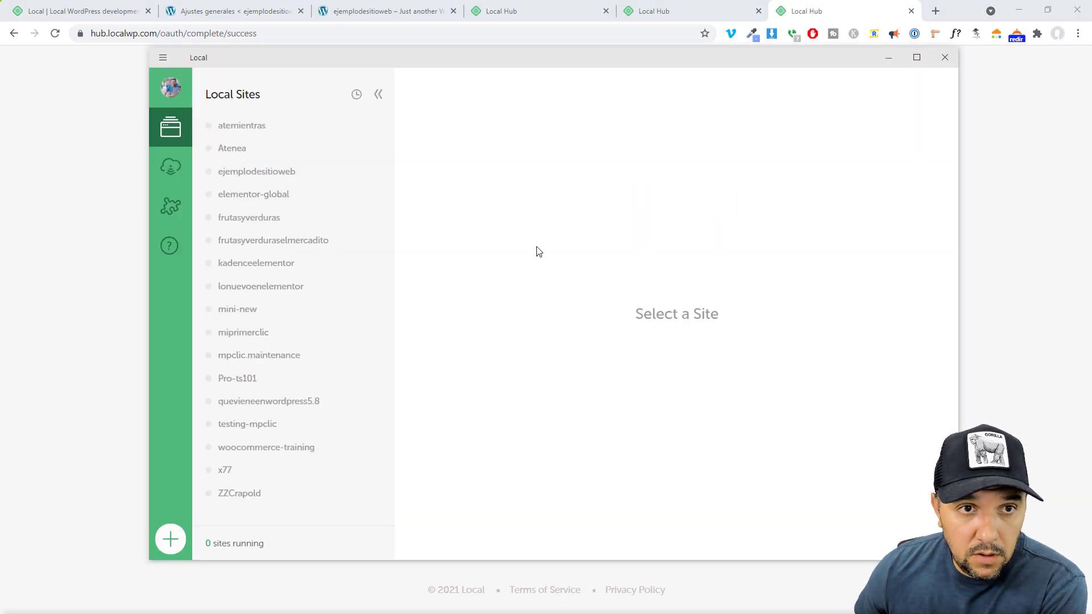
click(170, 206)
click(836, 340)
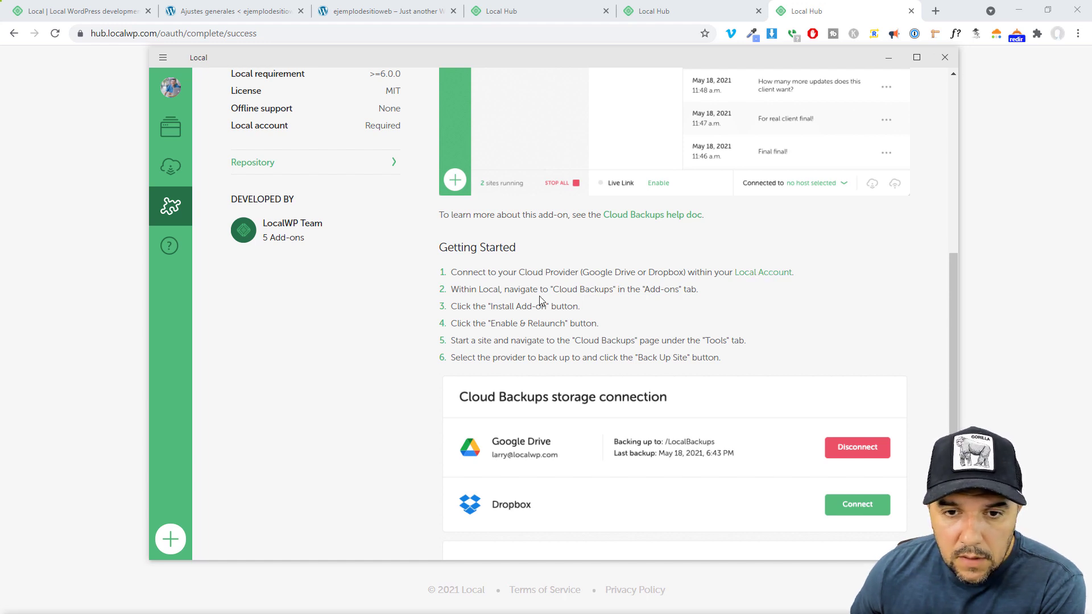
click(760, 272)
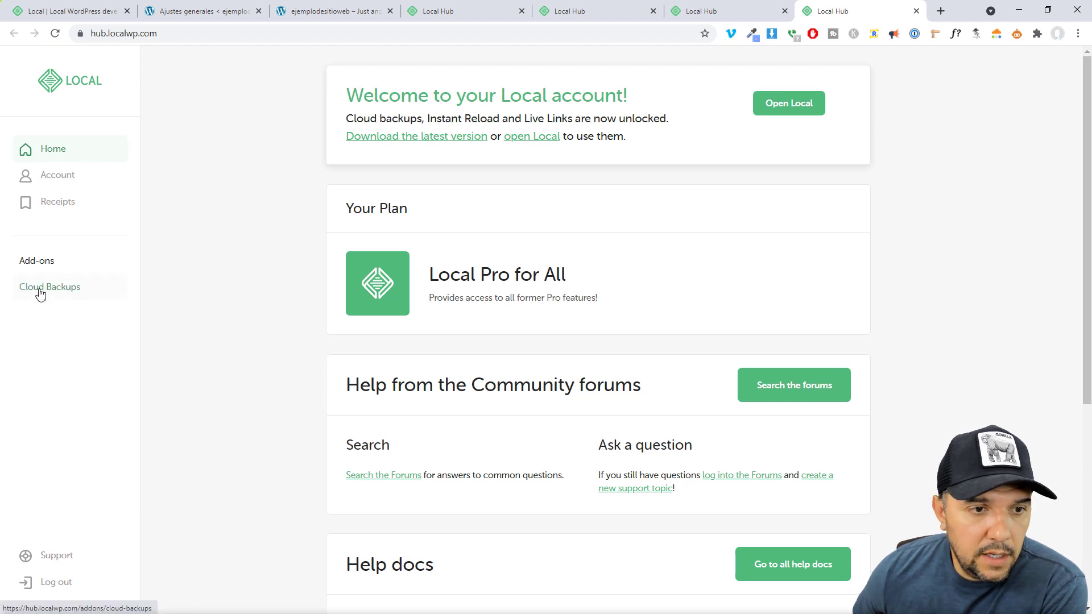
Review the Google Drive and Dropbox storage options and try connecting Dropbox, closing its error page
click(40, 295)
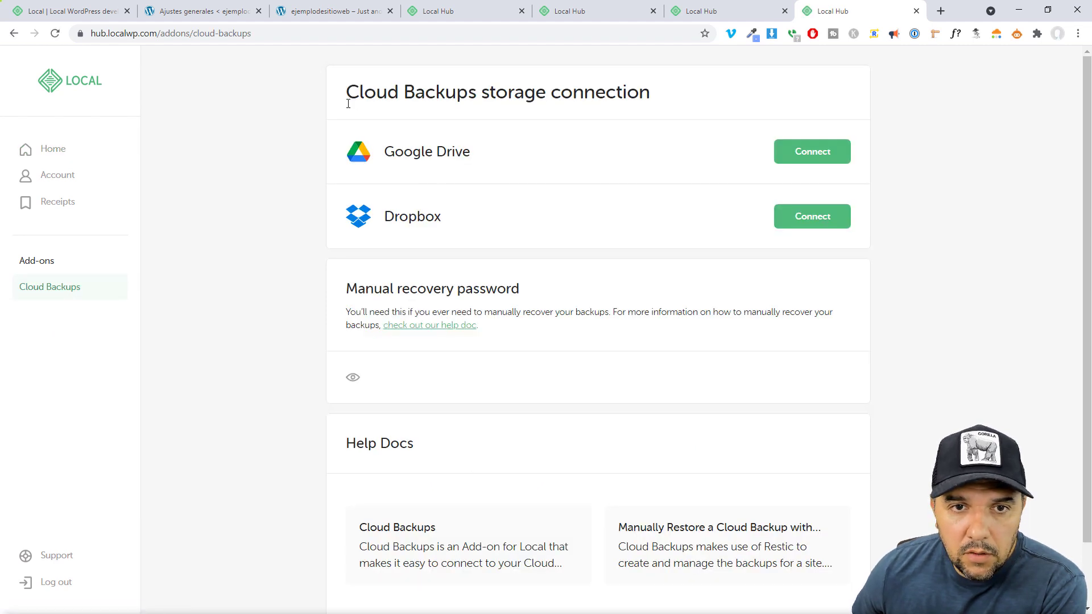
drag(349, 103, 628, 116)
click(312, 225)
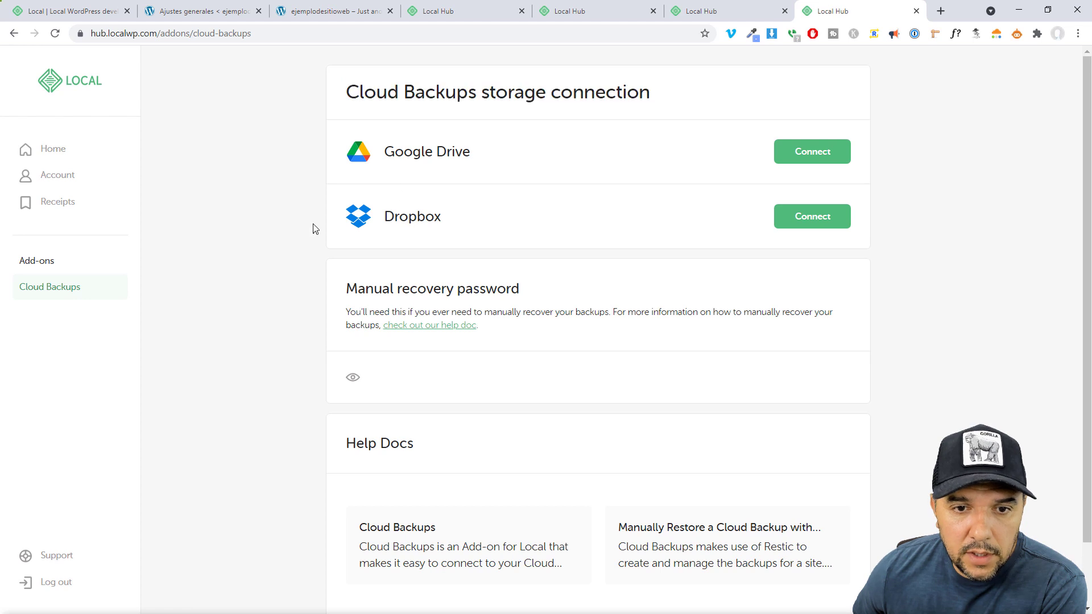
drag(390, 144, 471, 147)
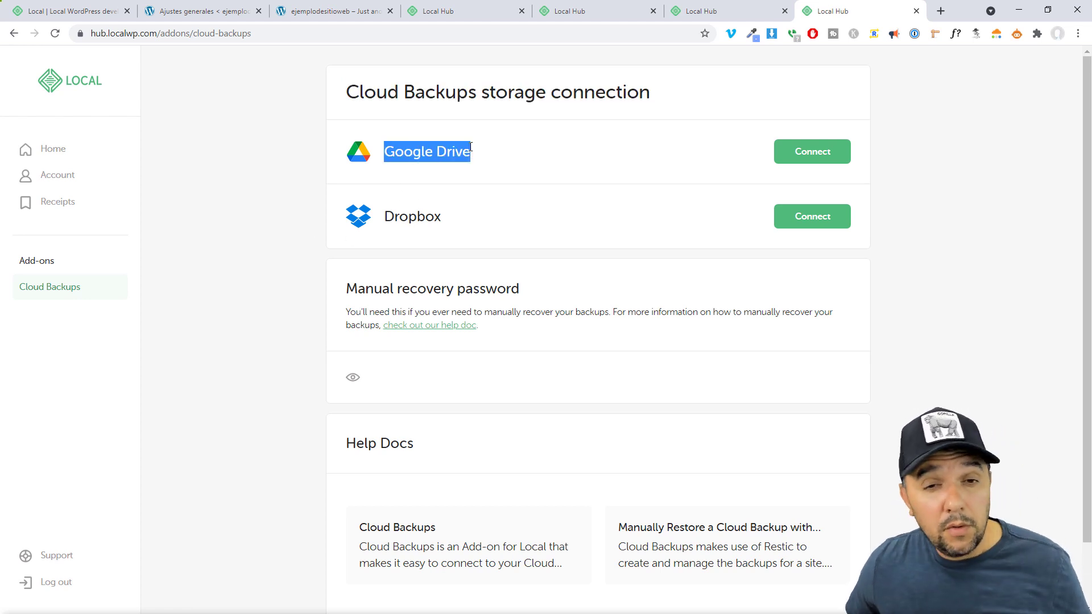
click(496, 155)
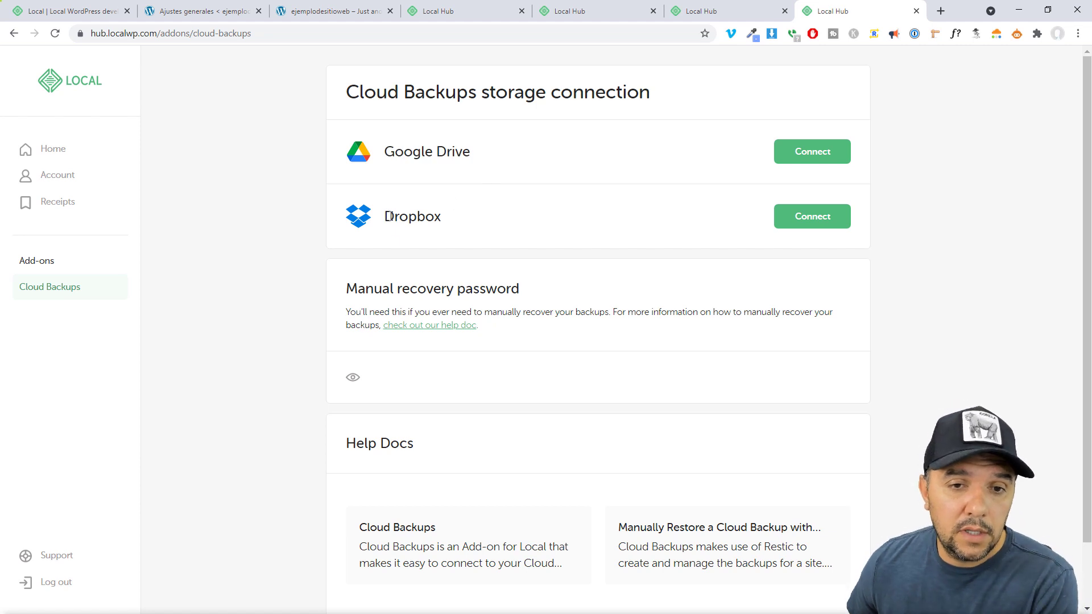
drag(390, 216, 453, 219)
click(503, 218)
scroll(303, 225, down, 2)
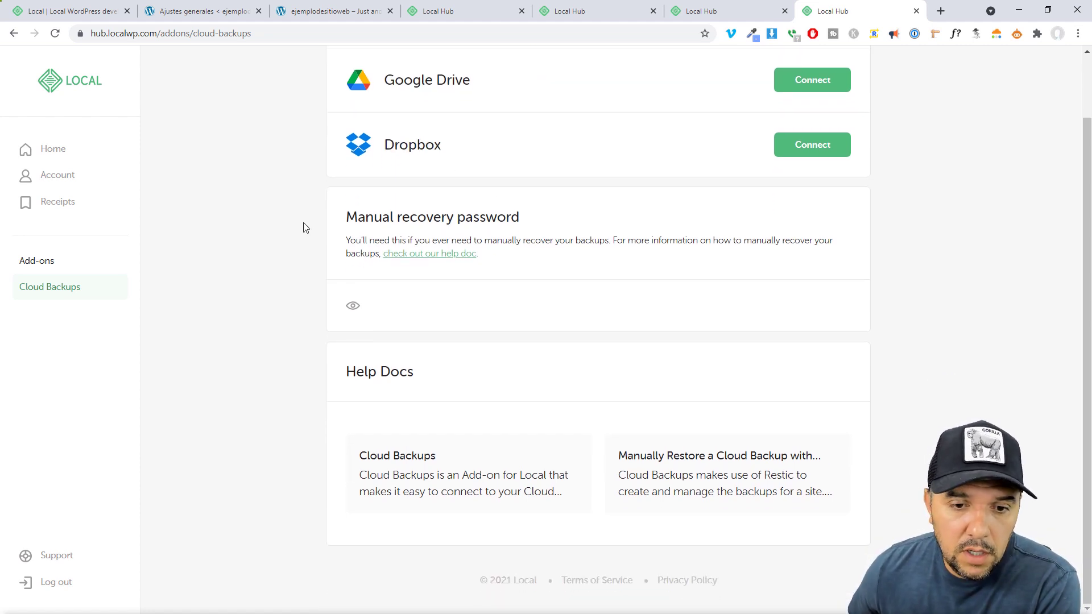
scroll(304, 224, up, 2)
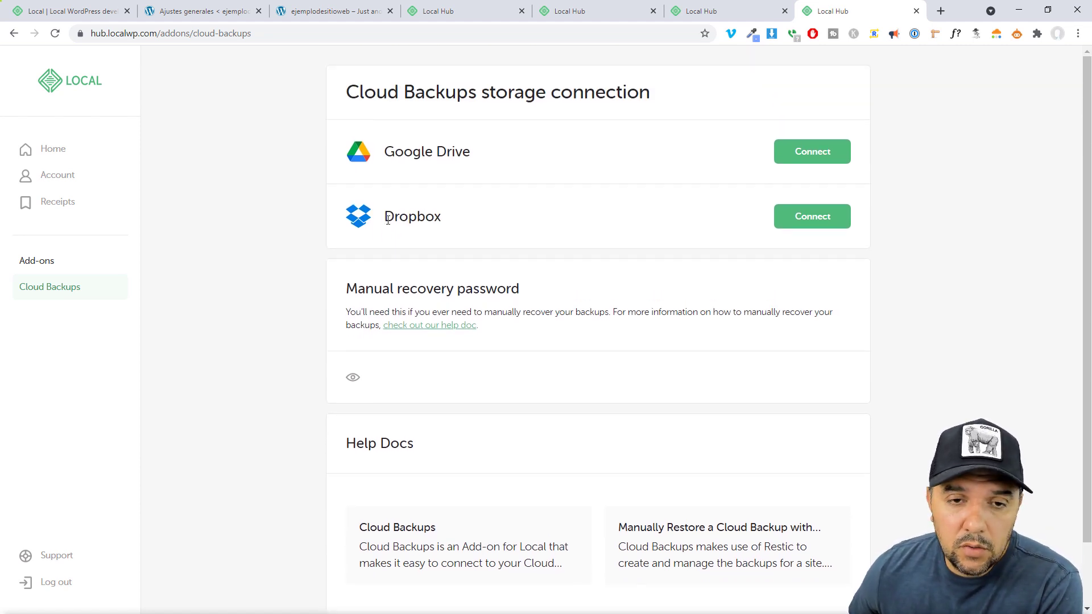
drag(386, 220, 458, 220)
click(670, 226)
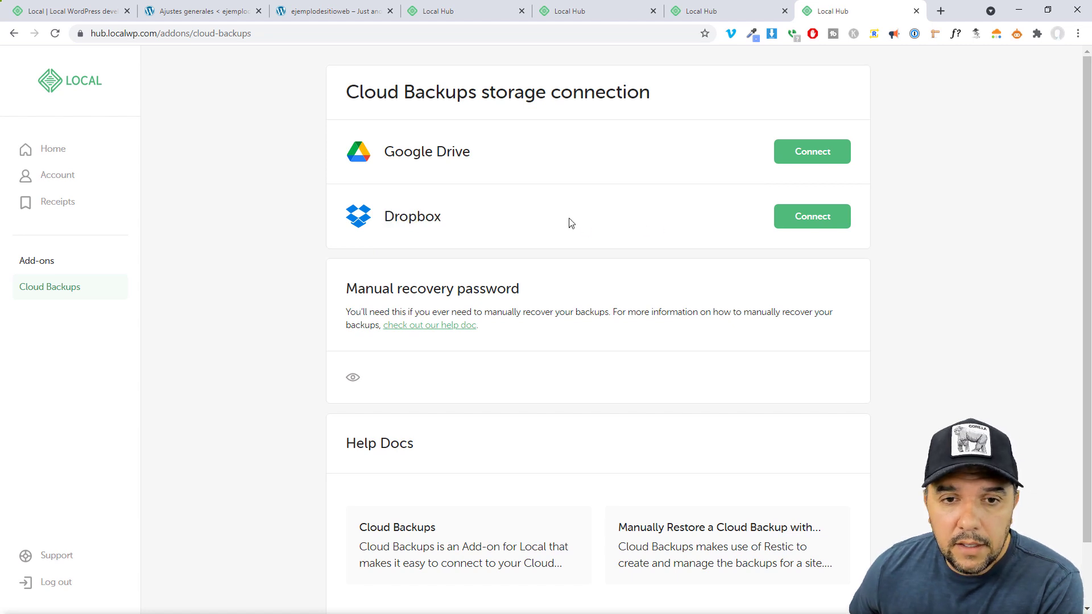
drag(386, 219, 441, 217)
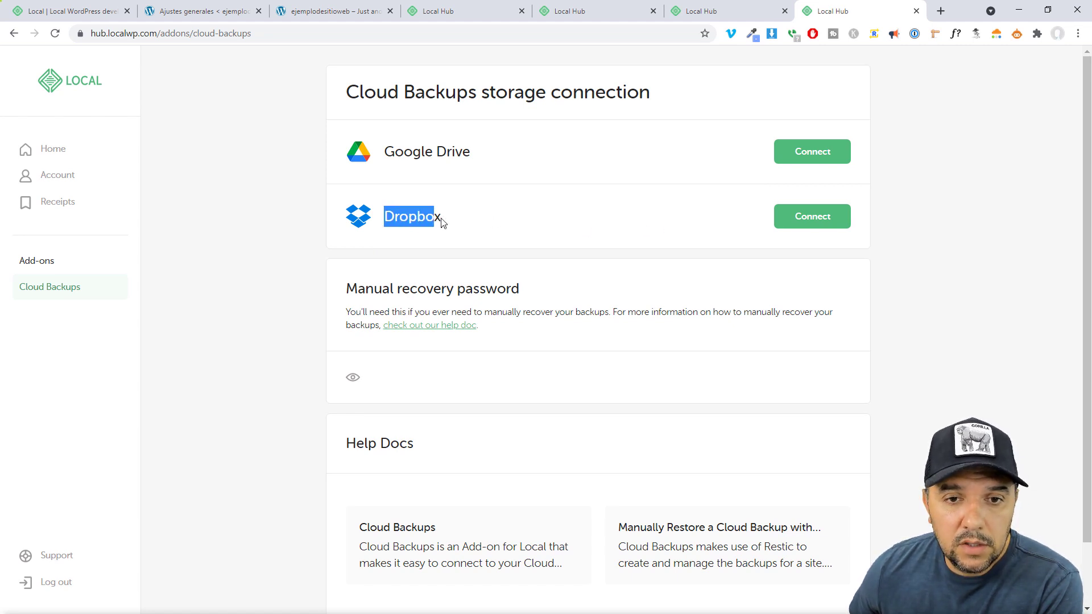
click(557, 223)
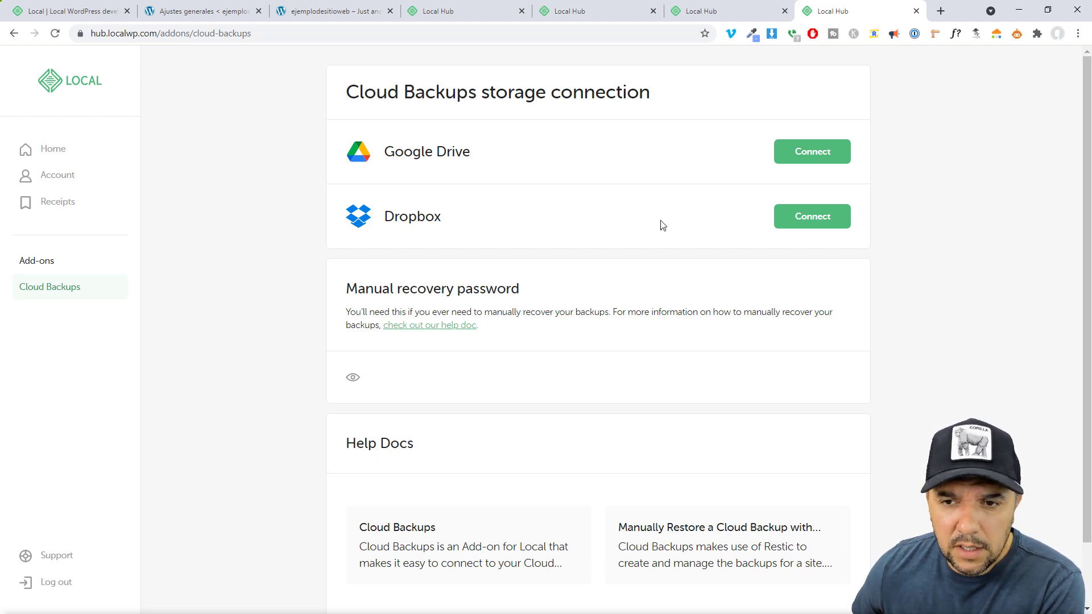
click(828, 221)
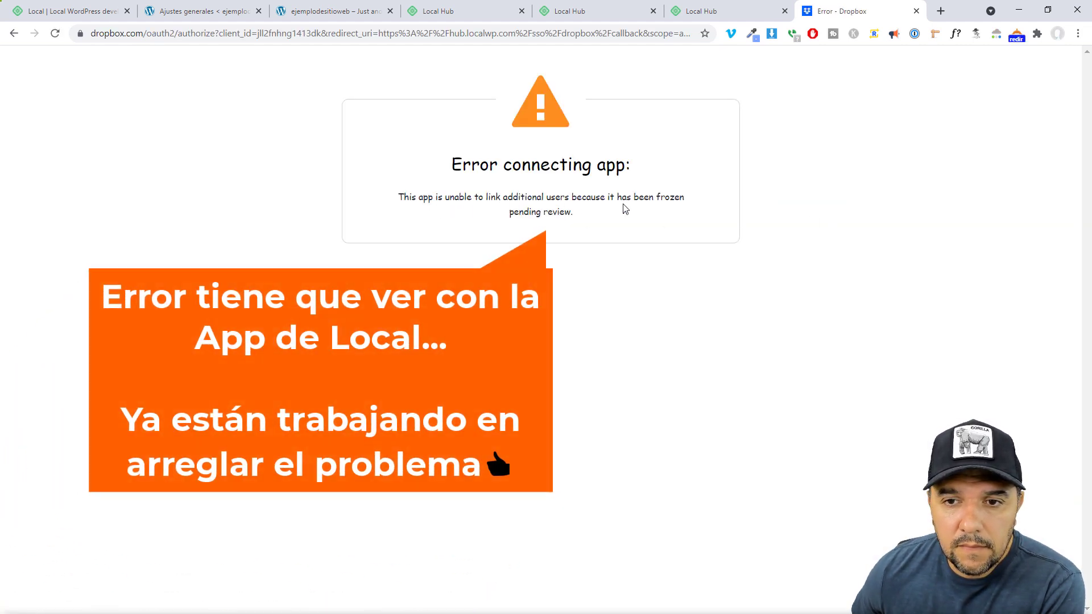
key(ctrl+w)
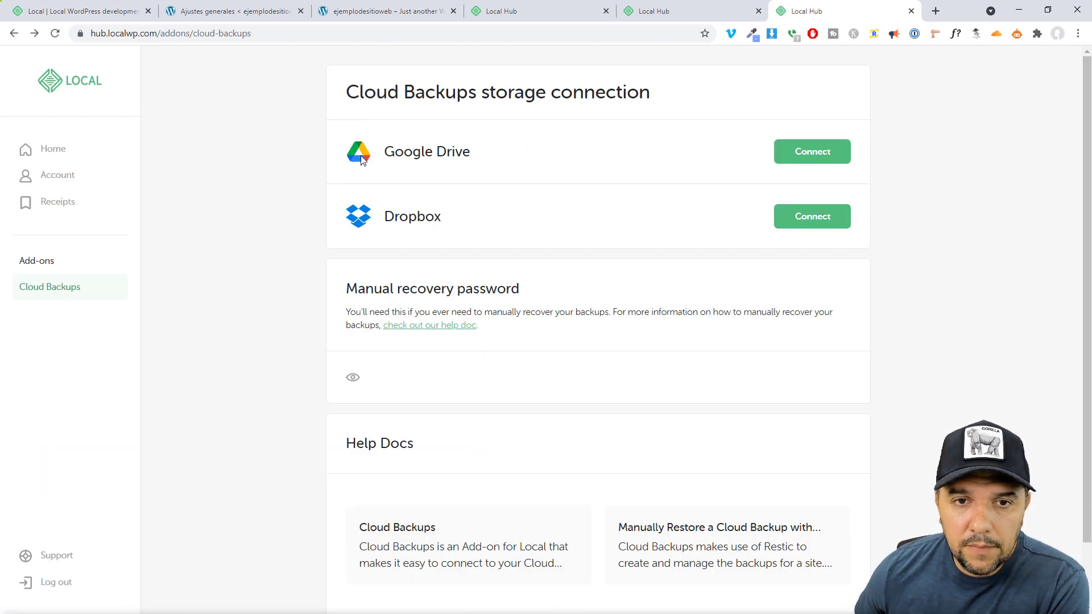
Connect Google Drive by choosing the Google account and allowing Local to manage its Drive files
double_click(408, 151)
click(702, 164)
click(814, 153)
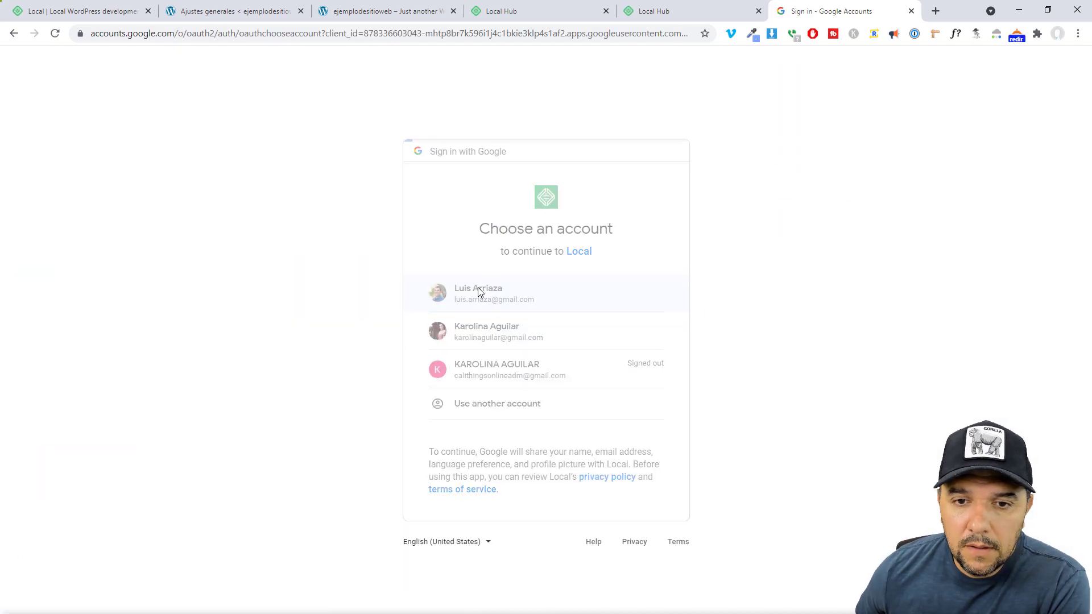
click(478, 289)
click(616, 388)
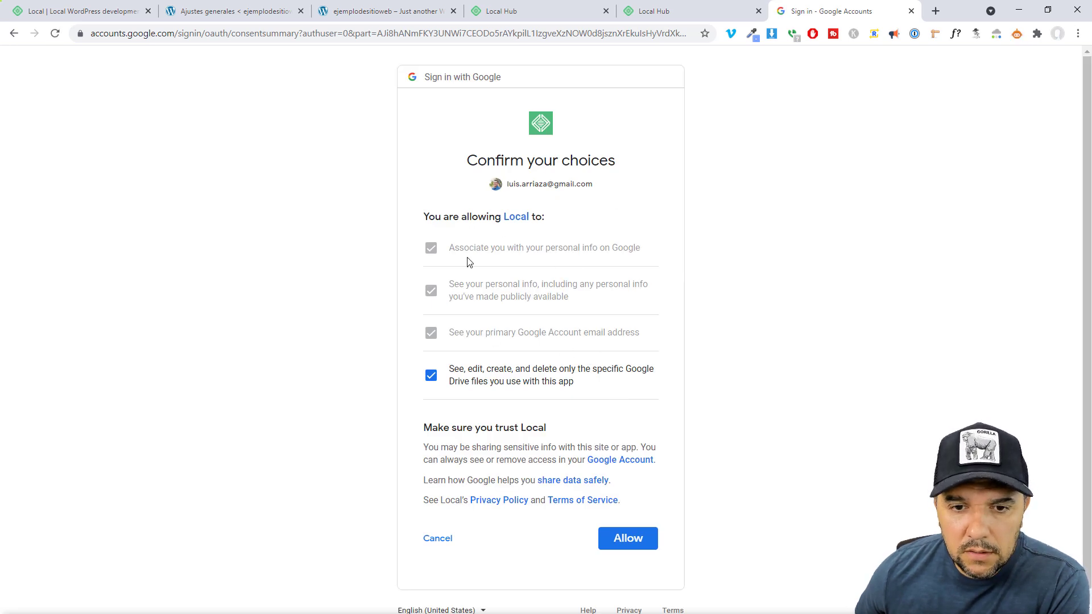
click(626, 537)
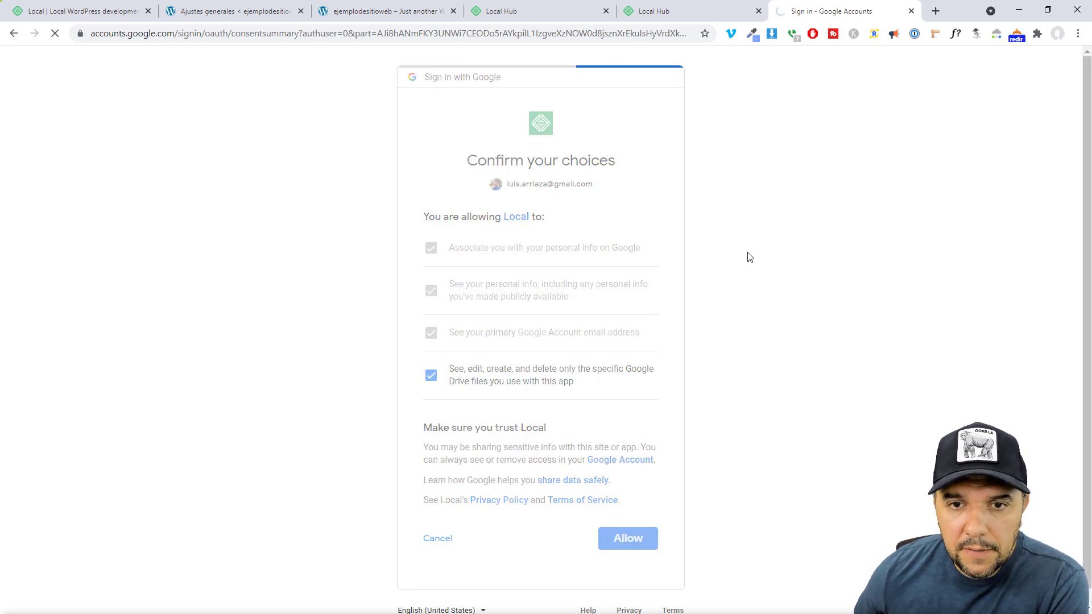
scroll(829, 364, down, 2)
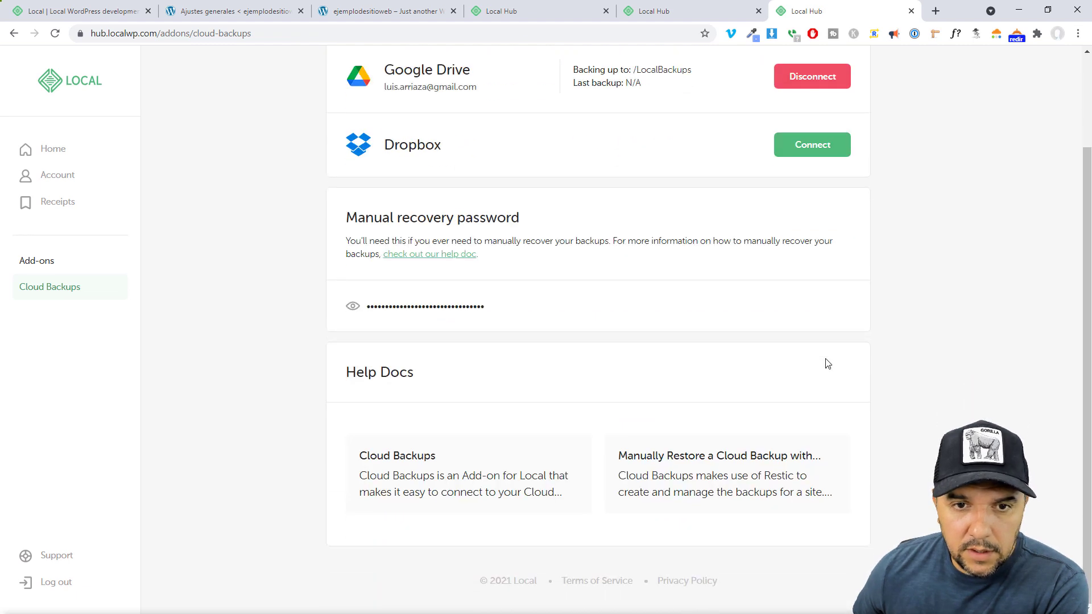
scroll(828, 364, up, 2)
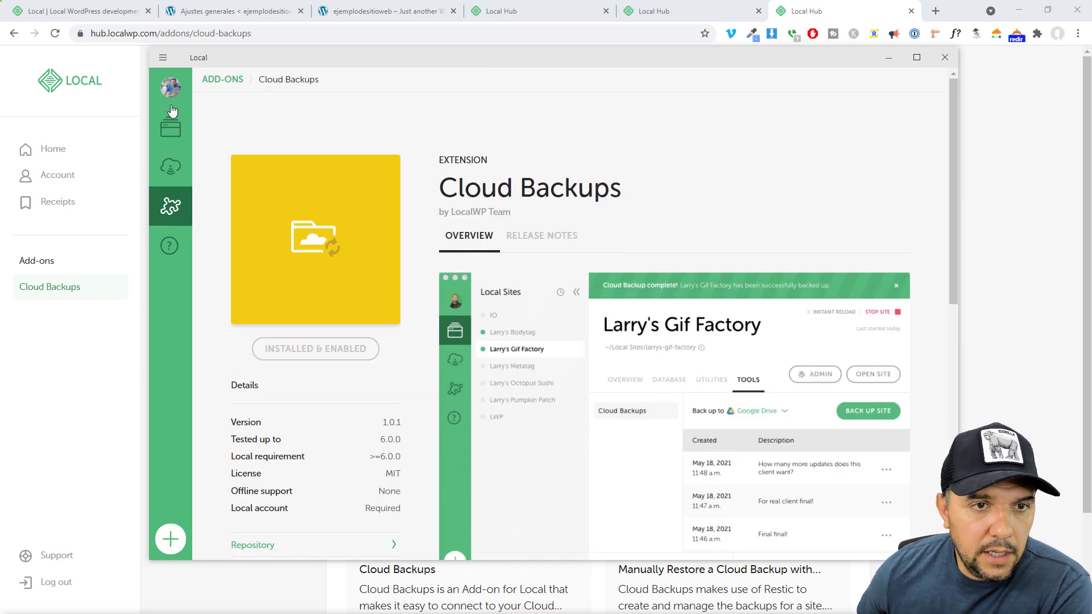
Open ejemplodesitioweb's Cloud Backups tools and start the site
click(170, 139)
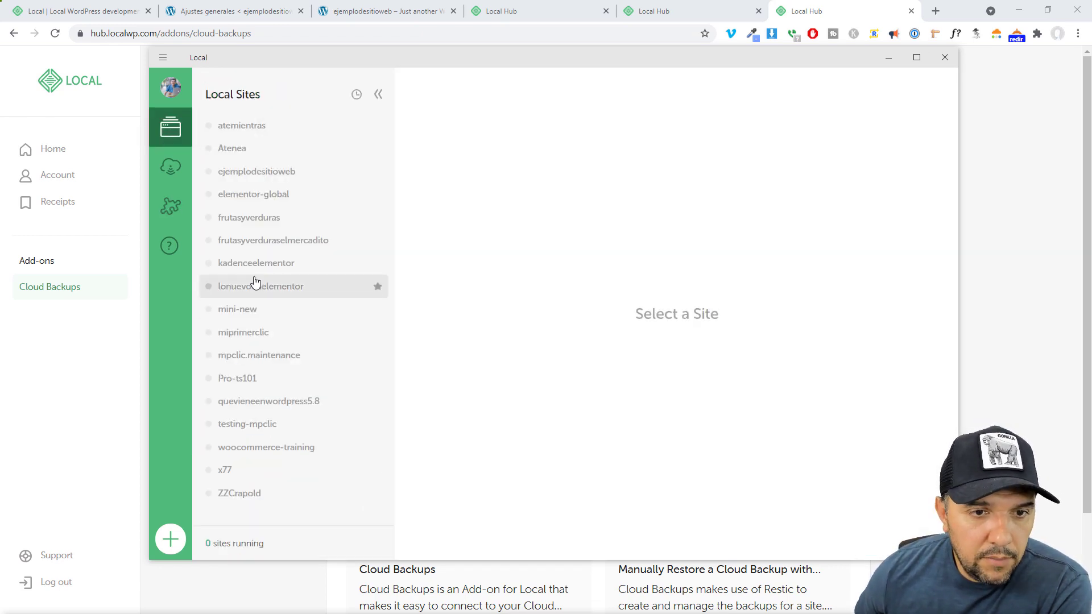
click(260, 173)
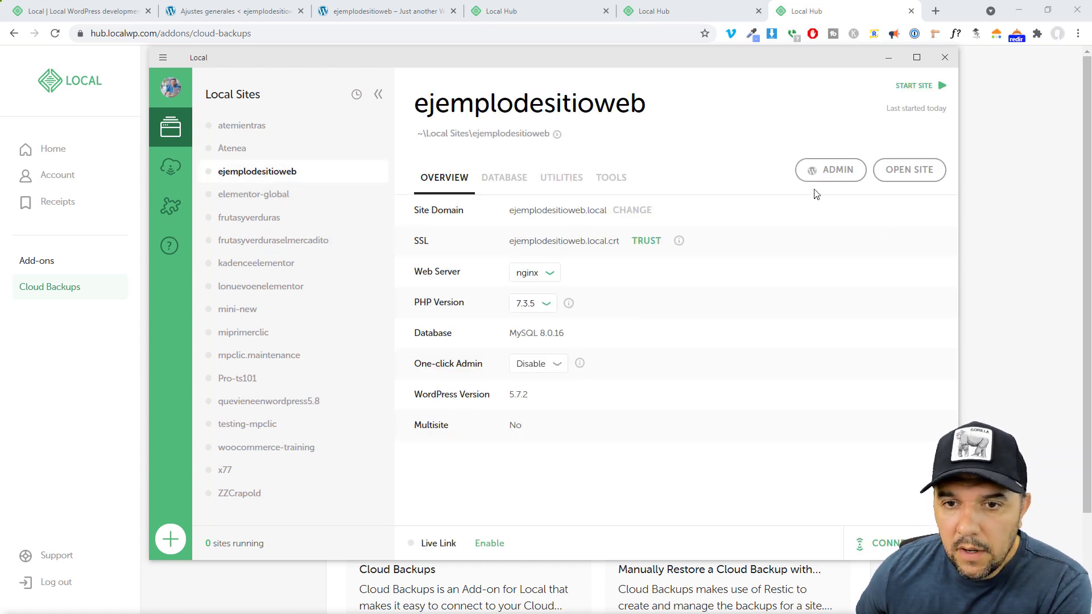
click(612, 179)
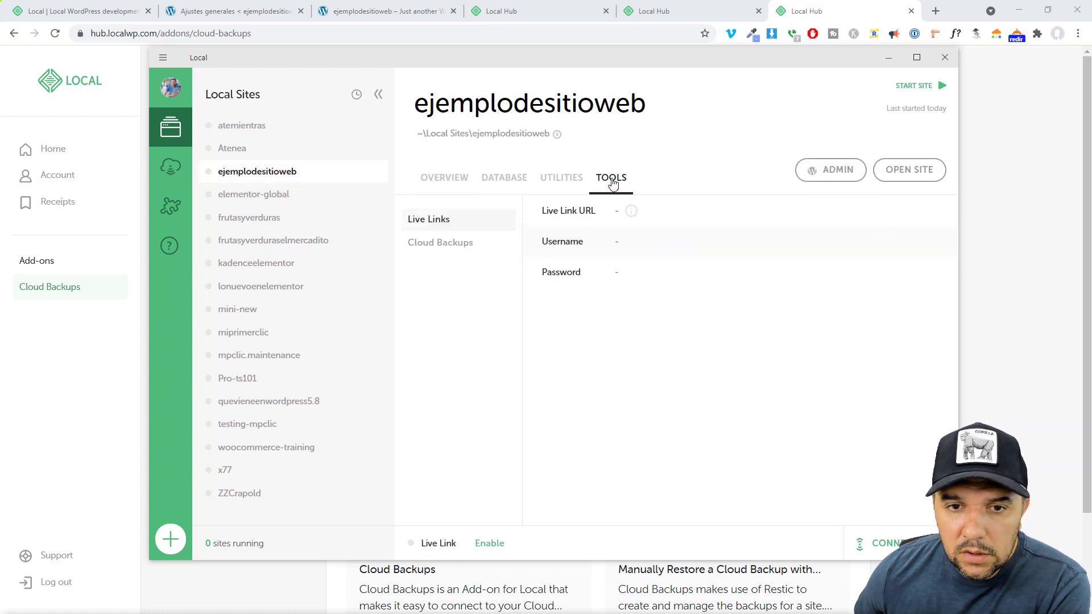
click(436, 245)
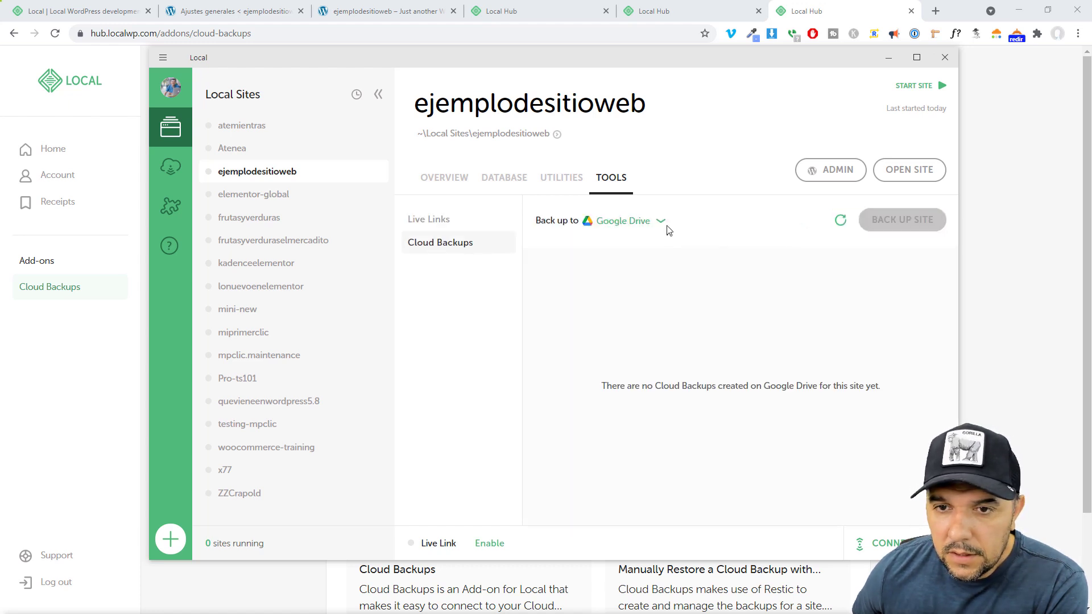
mouse_move(904, 223)
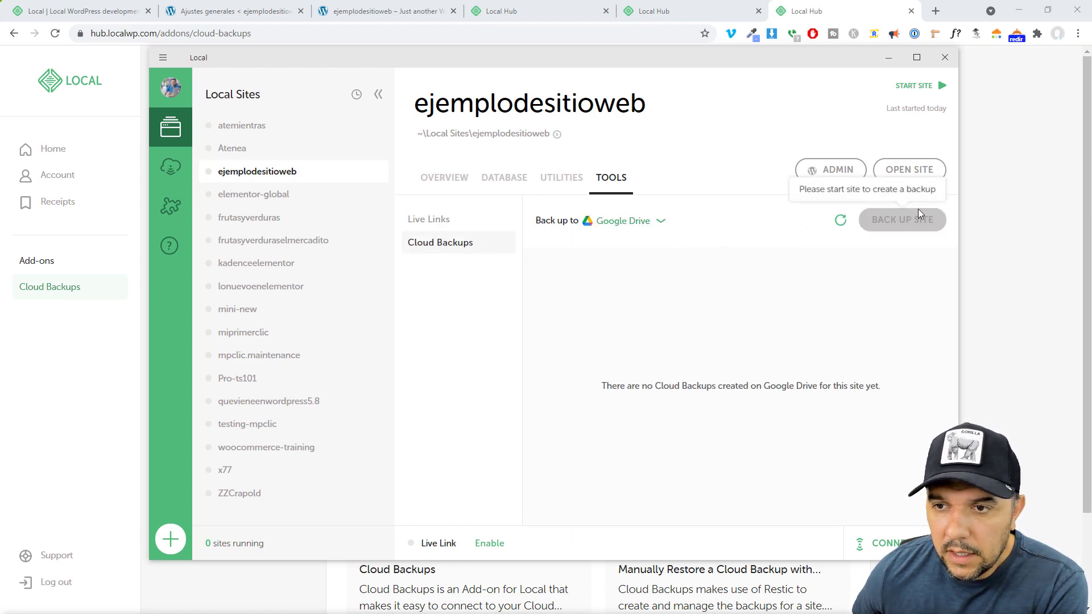
click(912, 86)
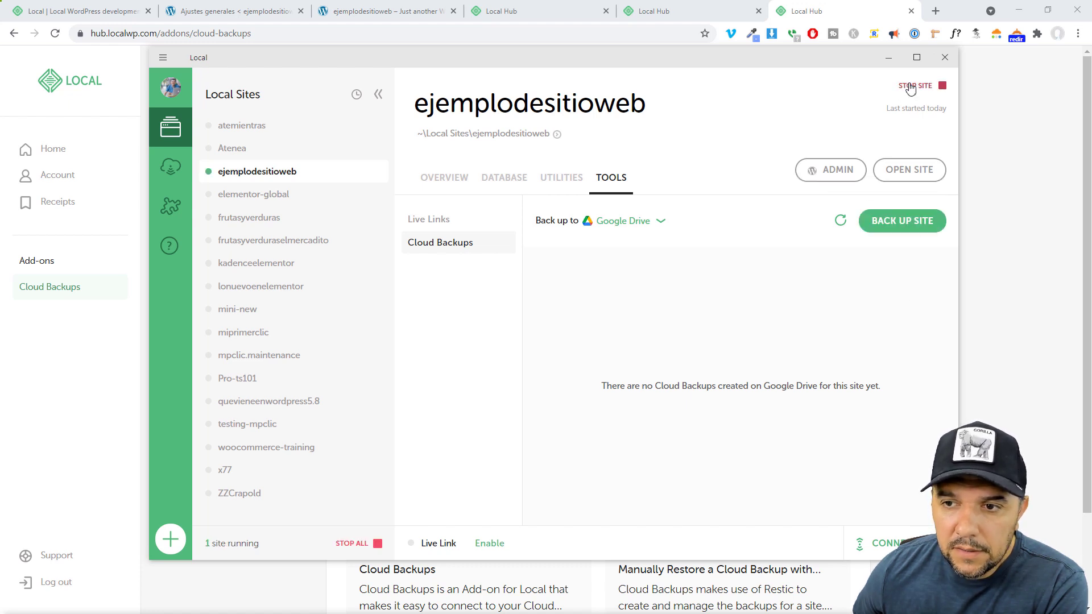
Back up the site to Google Drive with the description 'Backup_ejemplositioweb_07-14-2021'
click(899, 223)
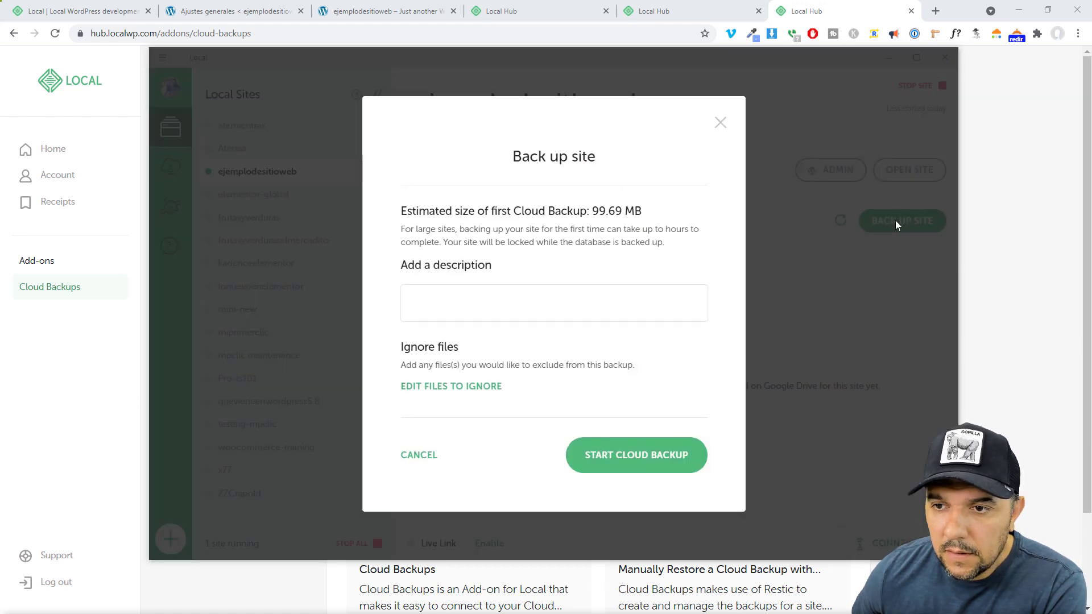
click(508, 304)
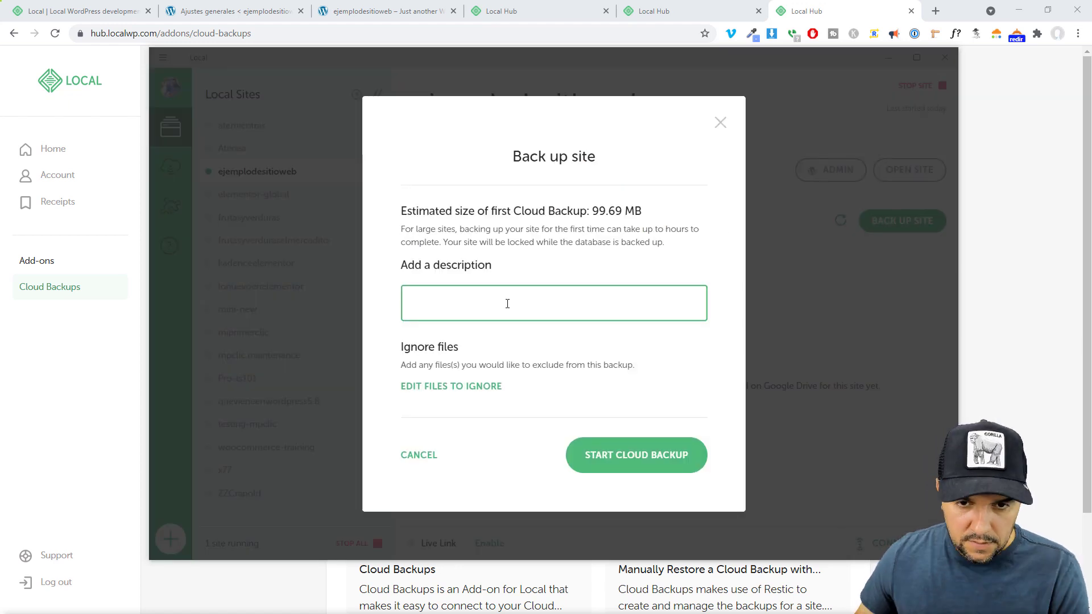
text(Backup_ejemplositioweb_07-14-2021)
click(624, 455)
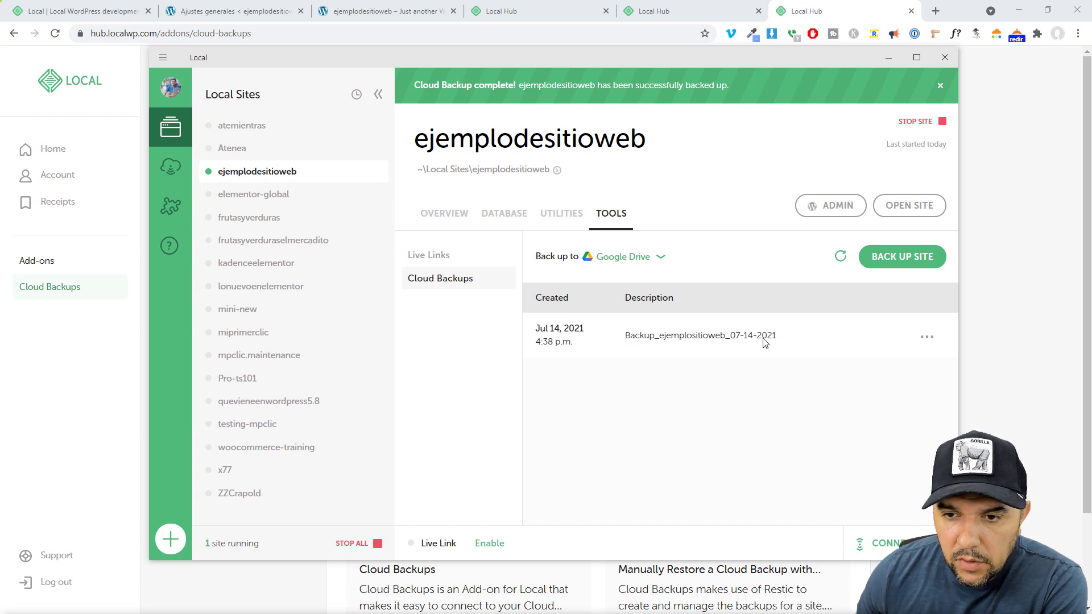
click(936, 11)
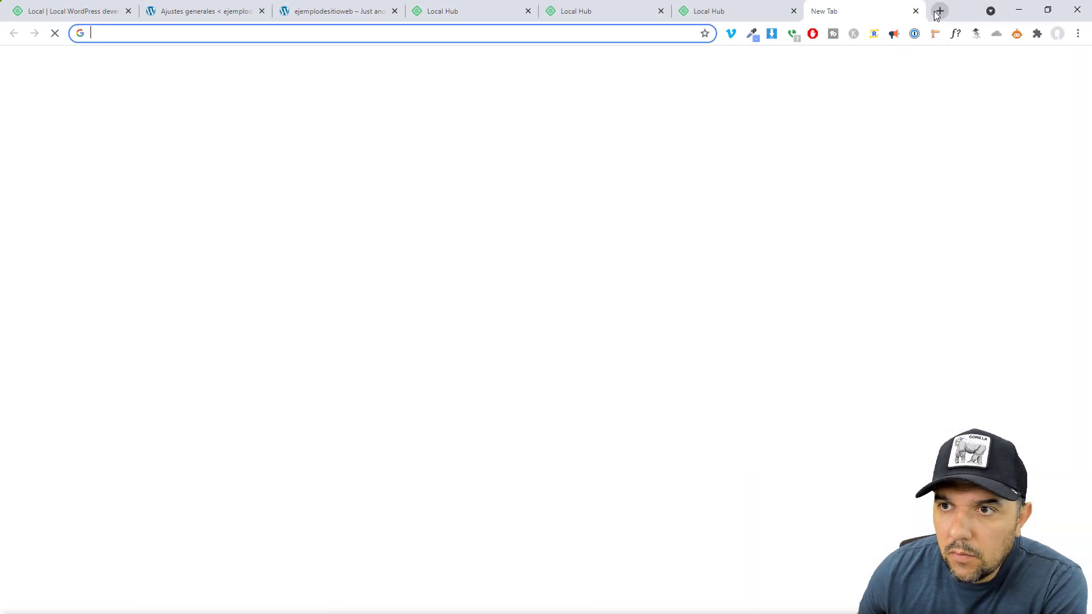
Open Google Drive and go into the LocalBackups folder
click(1041, 66)
click(1052, 184)
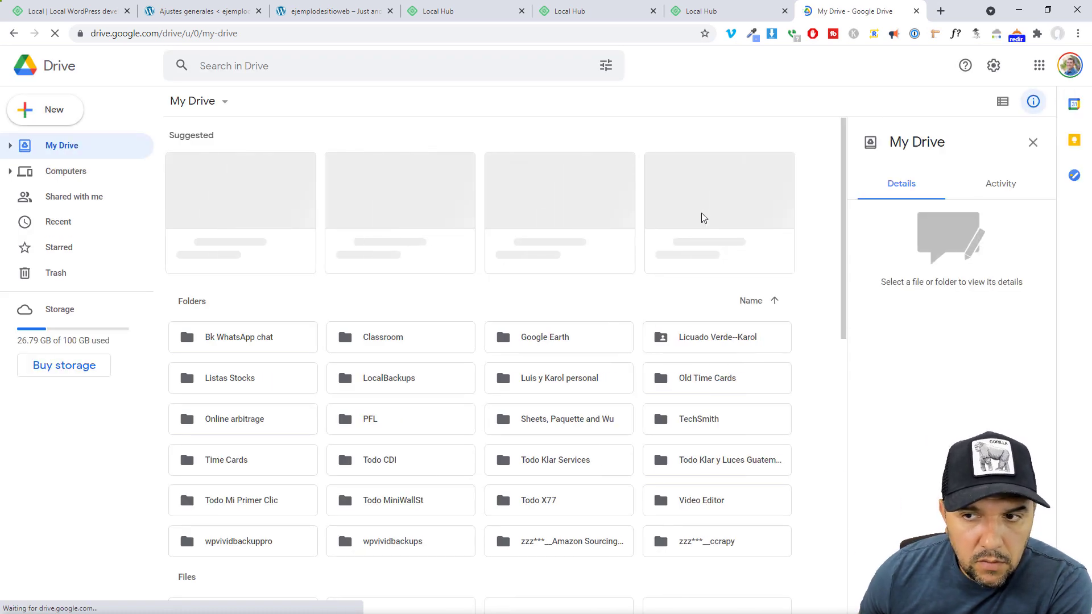
click(413, 384)
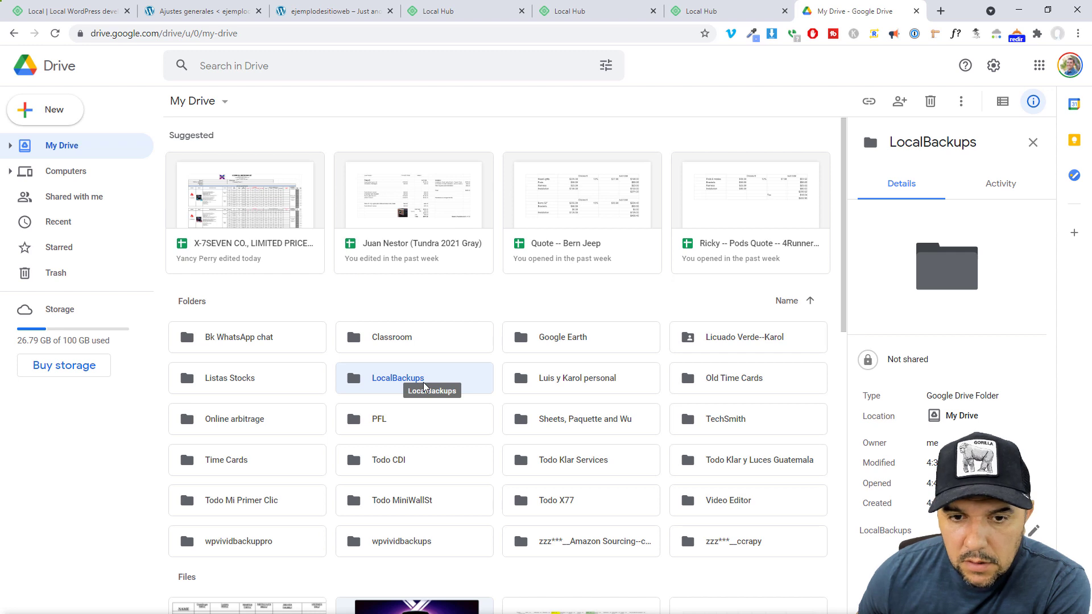
double_click(424, 379)
Browse through the backup ID folder, data and 1a, then return to My Drive and close Drive
click(241, 180)
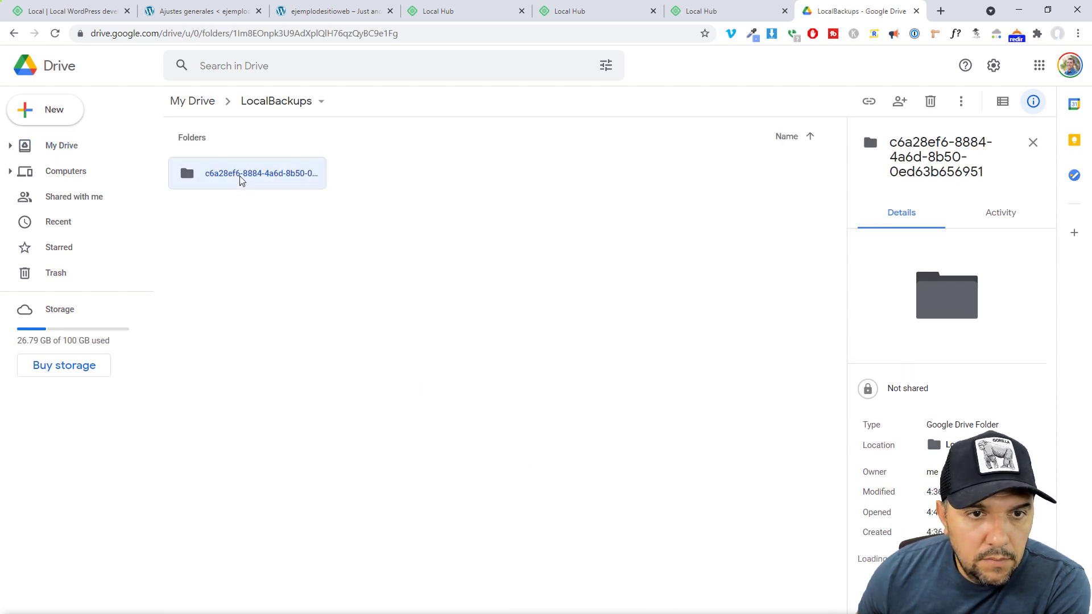
double_click(241, 180)
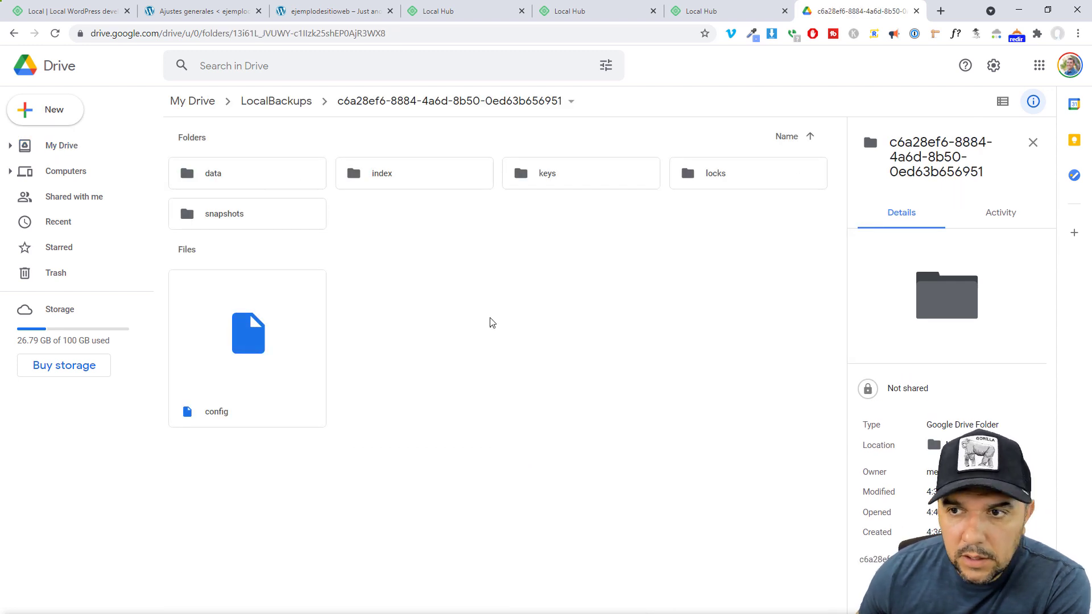
double_click(234, 180)
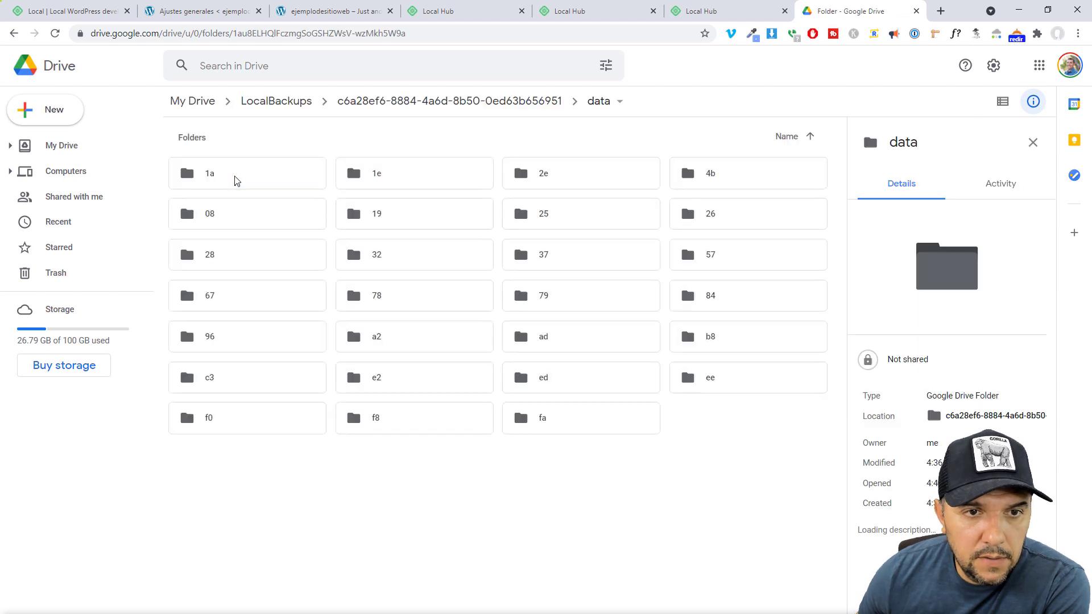
click(237, 180)
double_click(237, 180)
click(192, 101)
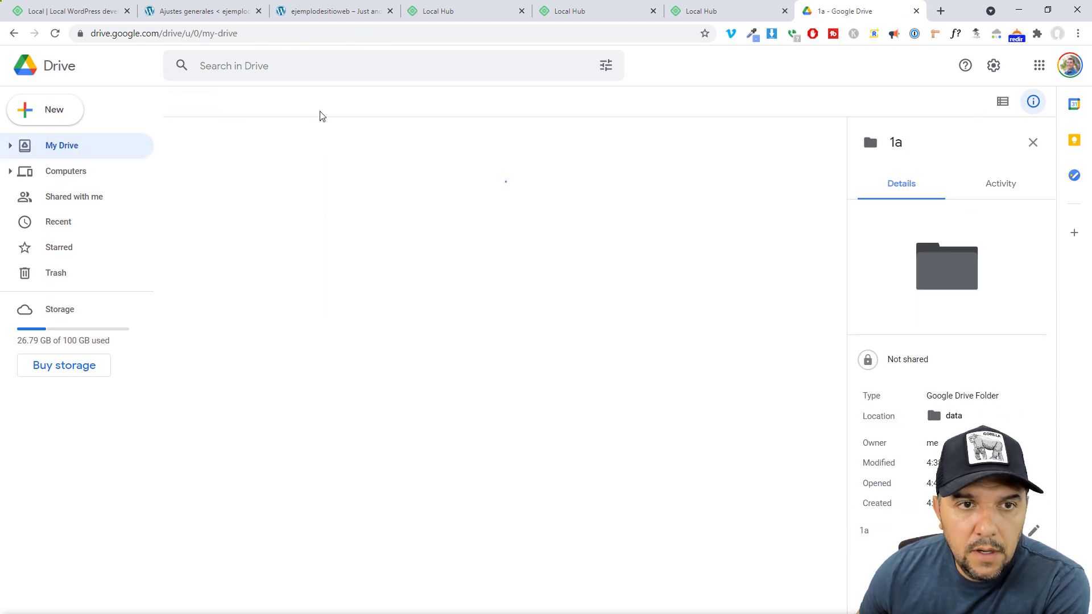
click(916, 10)
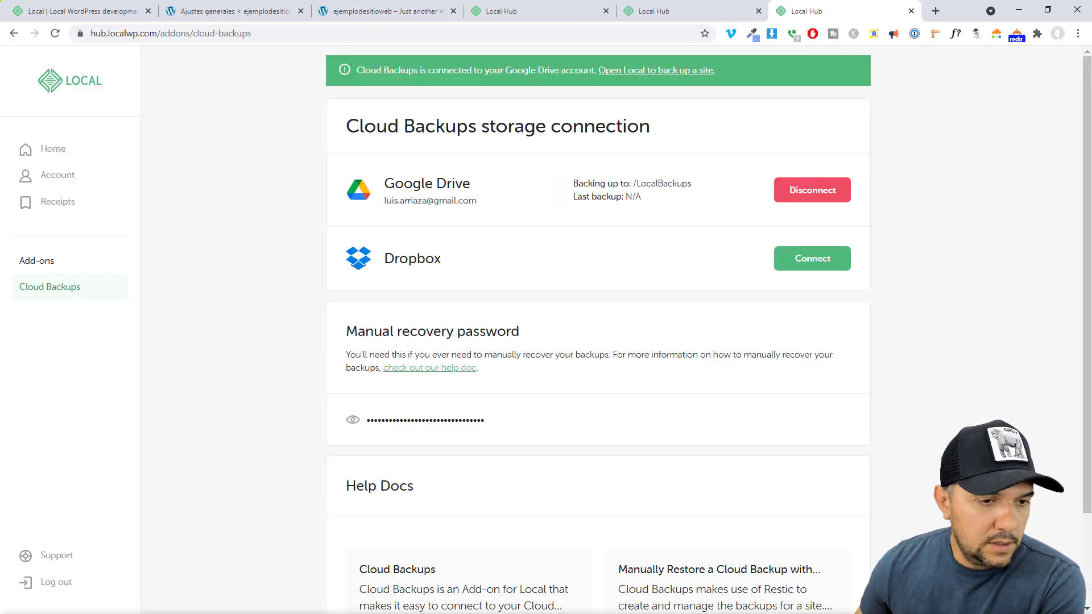
Back in Local, view the new backup's options and dismiss them without restoring
key(alt+Tab)
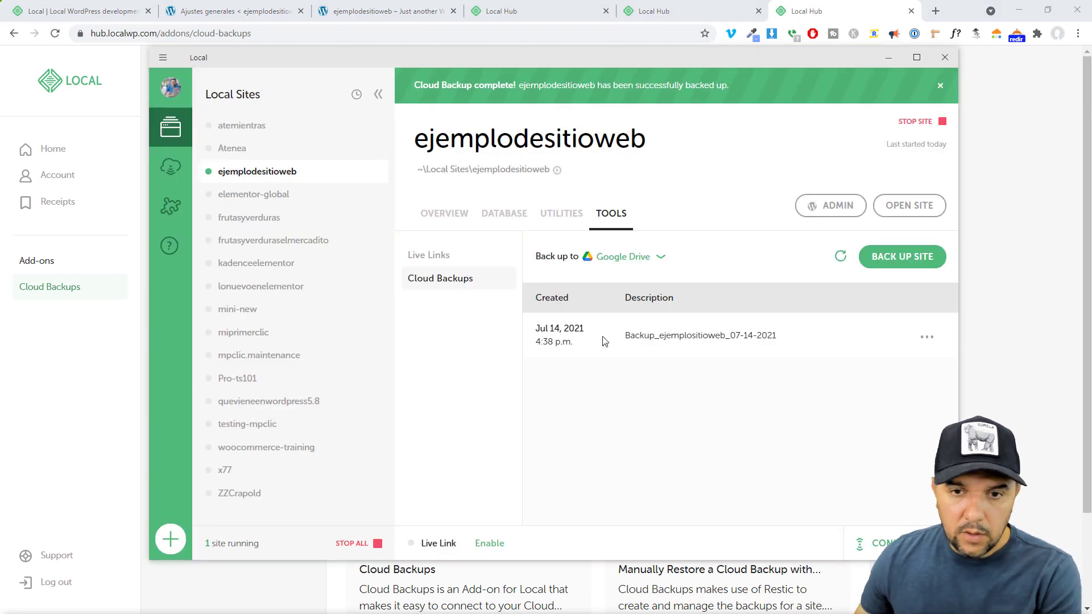
click(928, 337)
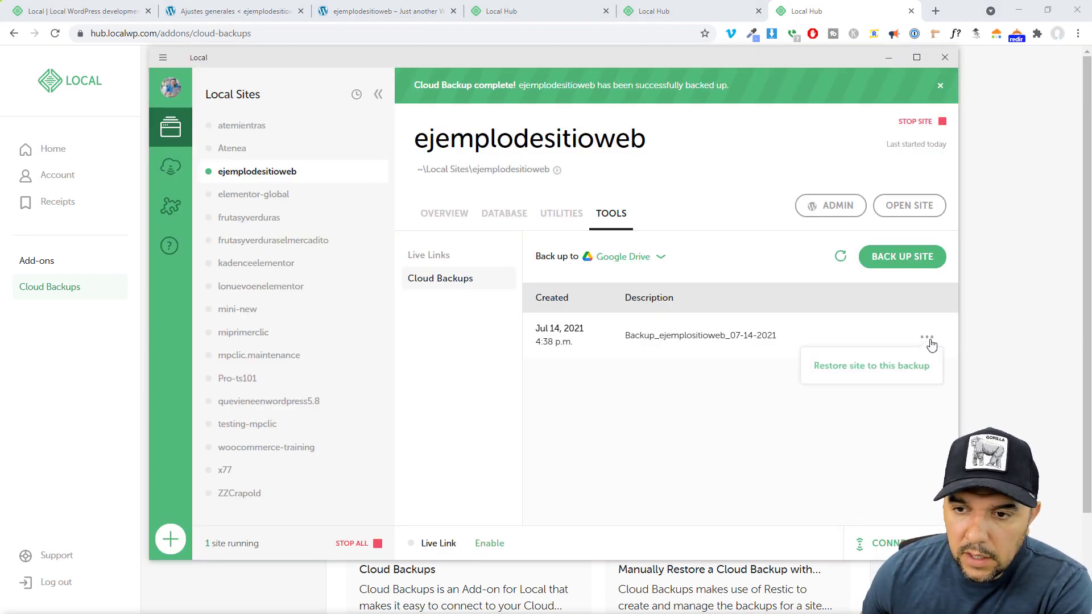
click(613, 434)
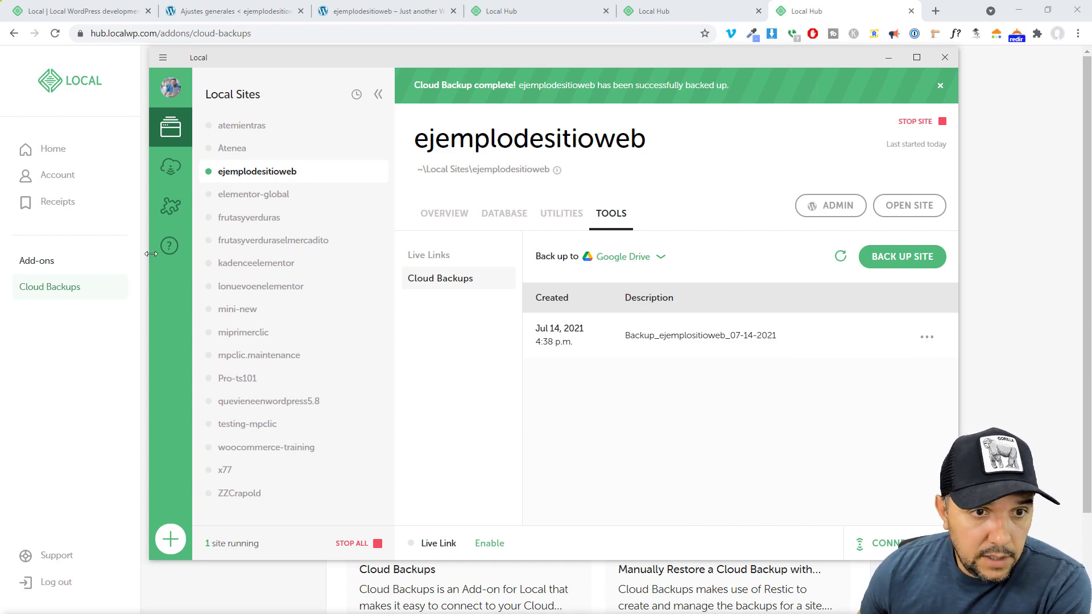
Install the Instant Reload add-on from the Add-ons library, then enable it and relaunch Local
click(170, 206)
scroll(572, 369, down, 5)
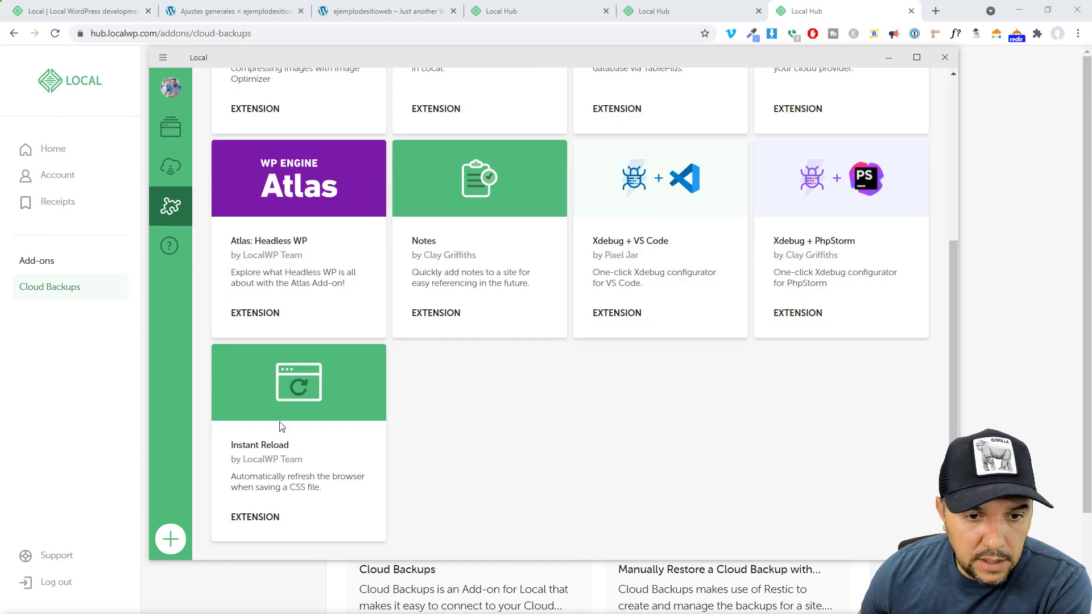
click(274, 450)
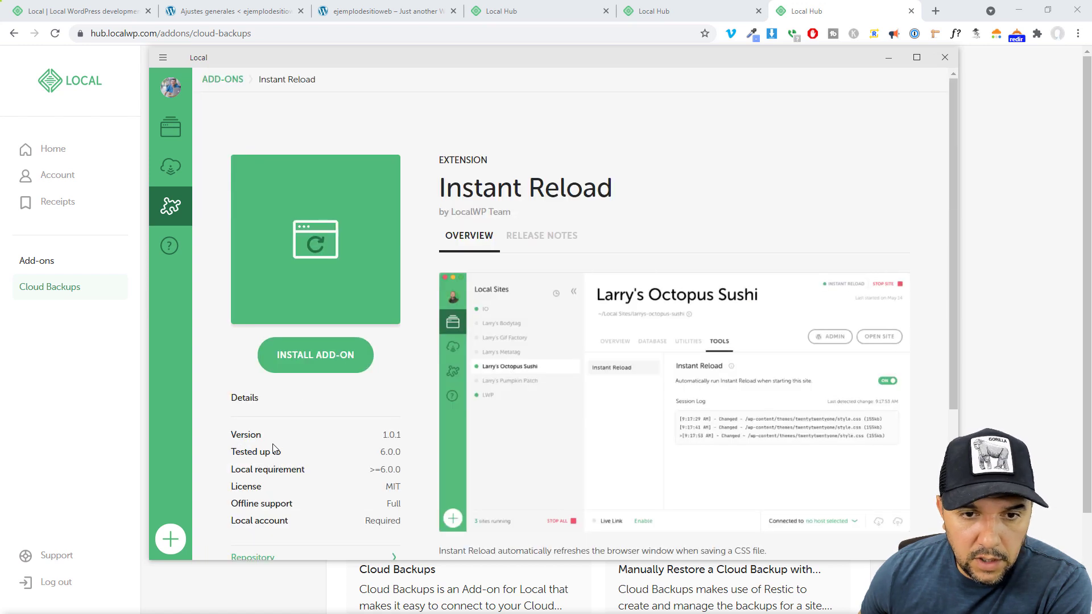
click(319, 356)
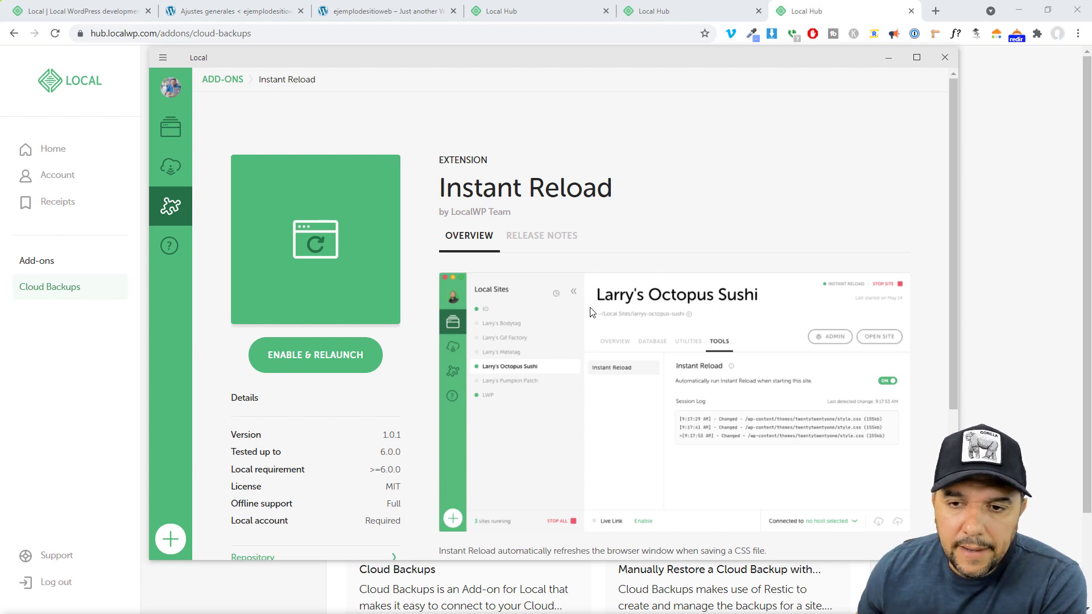
click(342, 355)
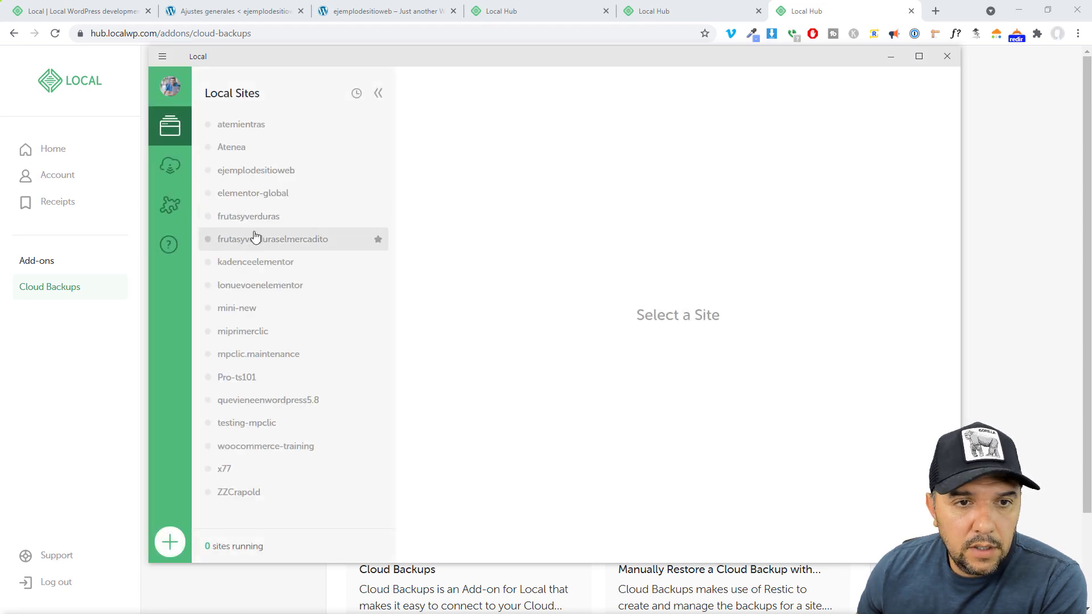
Start the ejemplodesitioweb site and trust its local SSL certificate
click(259, 179)
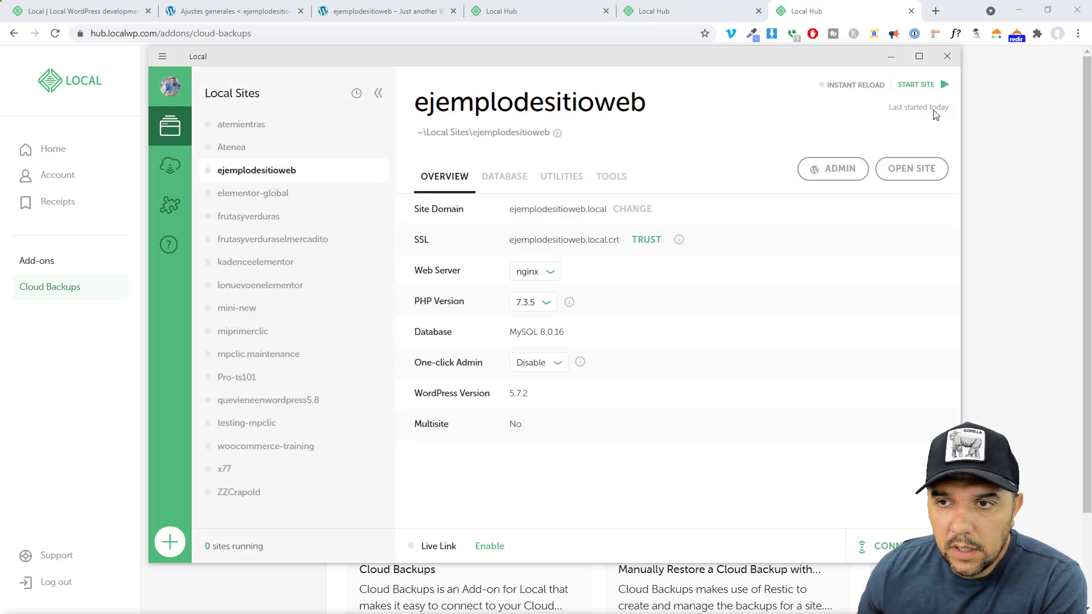
click(922, 86)
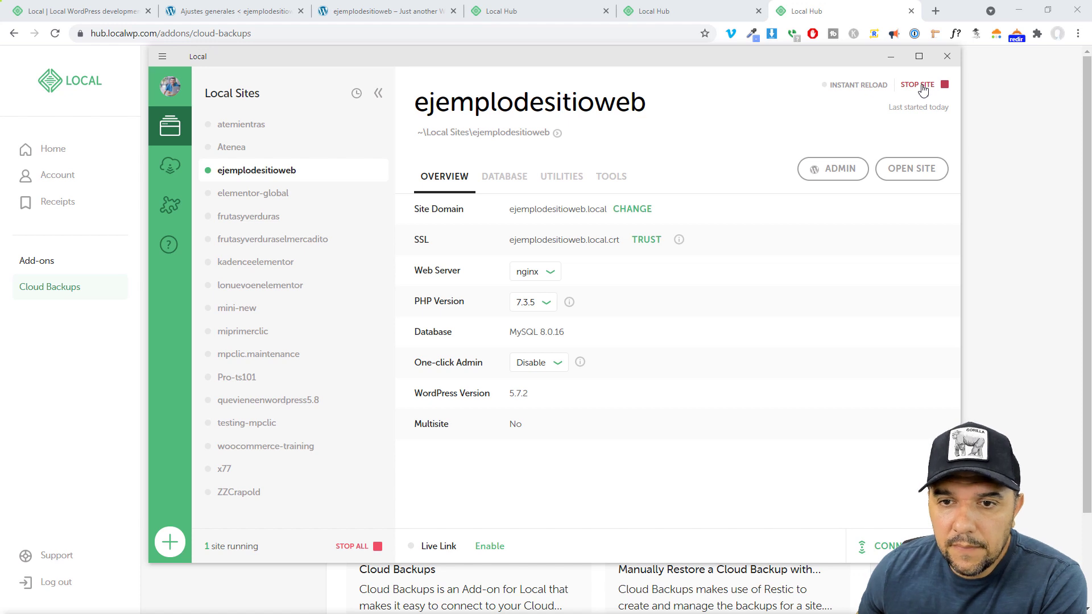
click(643, 241)
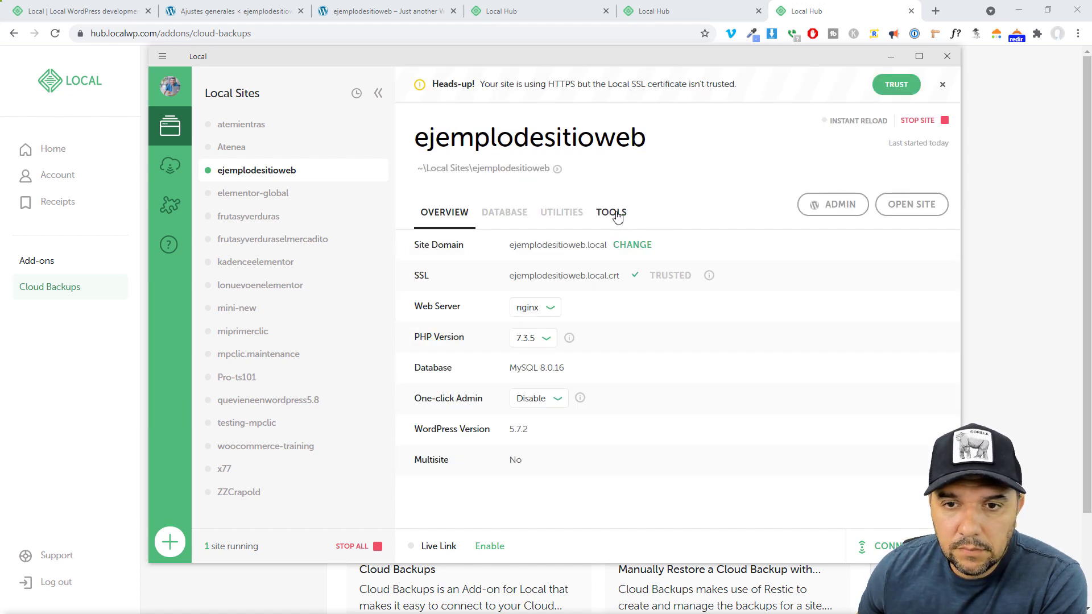
In the site's Tools, switch 'Automatically run Instant Reload' to ON
click(616, 213)
click(943, 85)
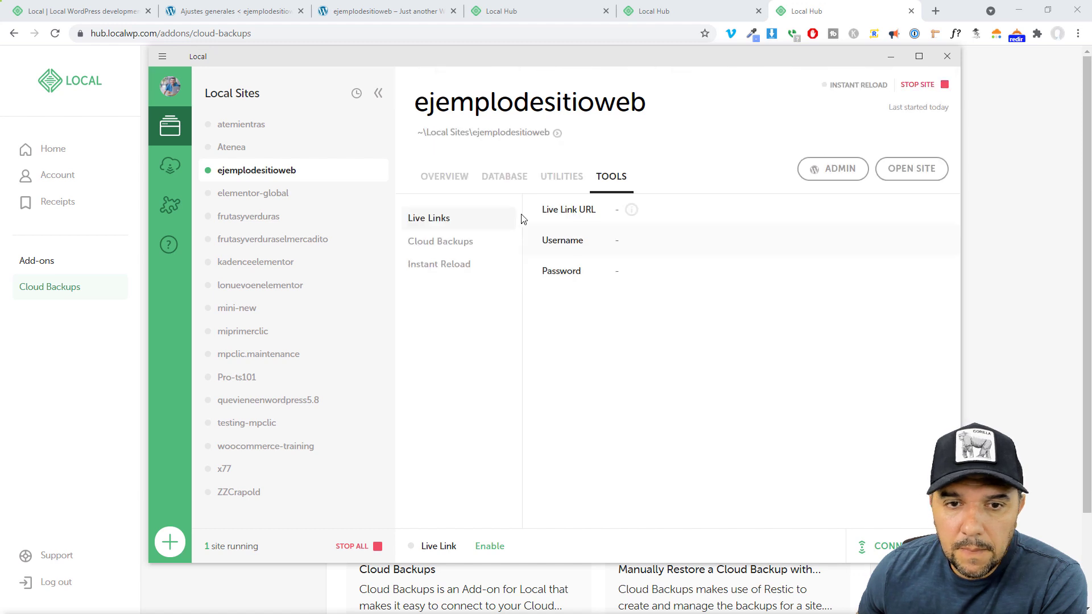
click(429, 268)
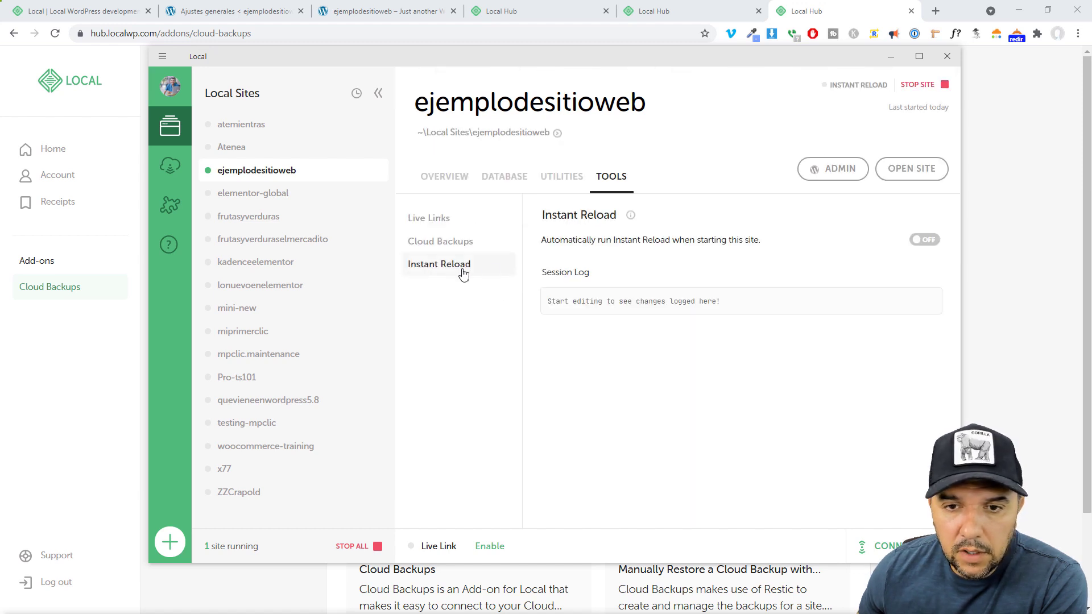
click(925, 240)
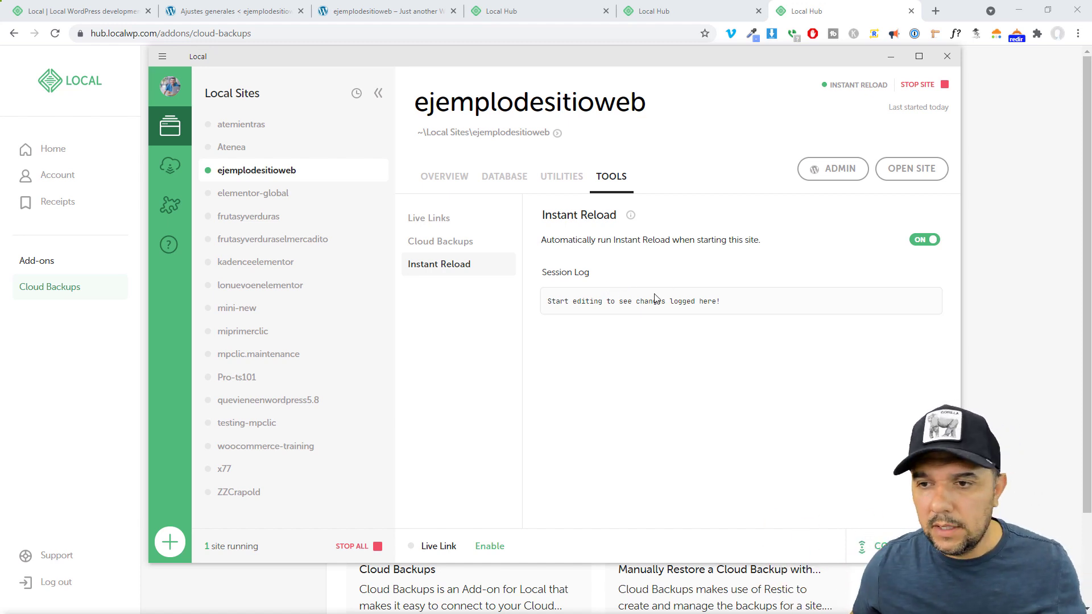
Open the ejemplodesitioweb homepage and load it in the Elementor editor
click(911, 169)
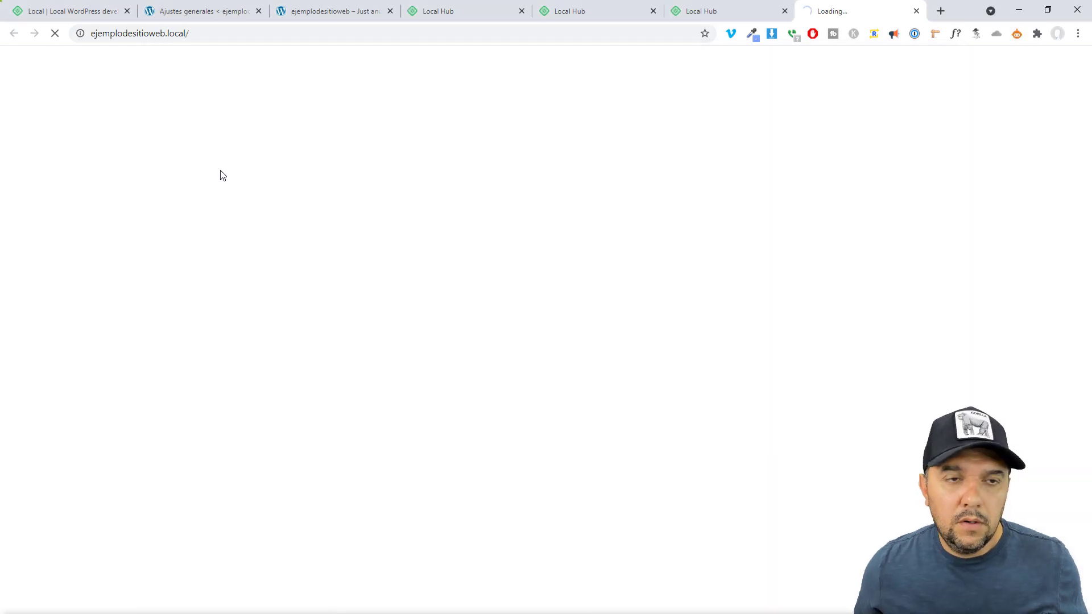
scroll(624, 287, down, 20)
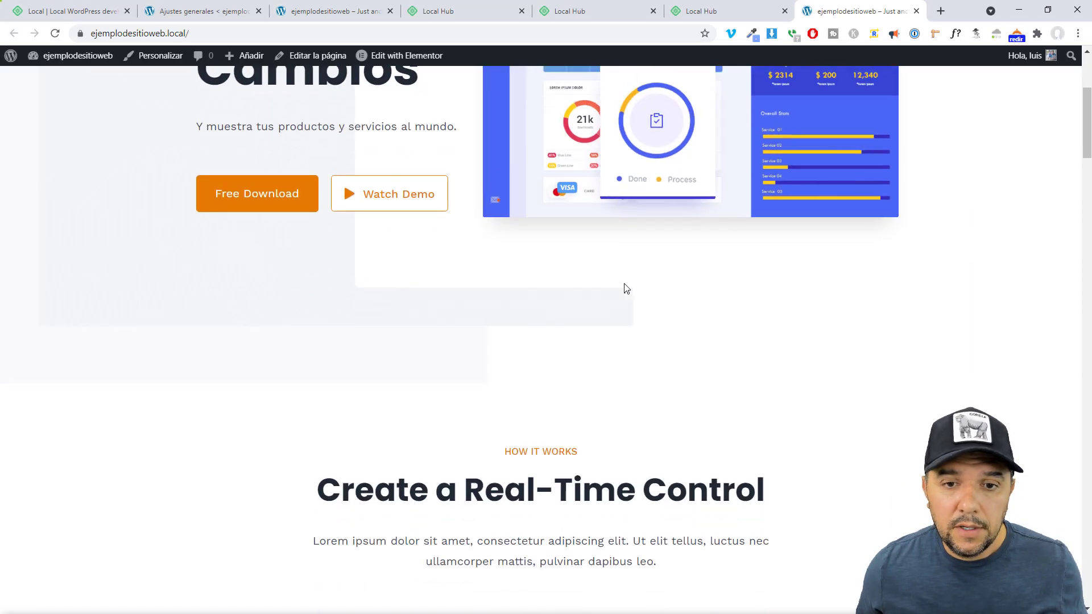
scroll(624, 289, up, 15)
click(414, 57)
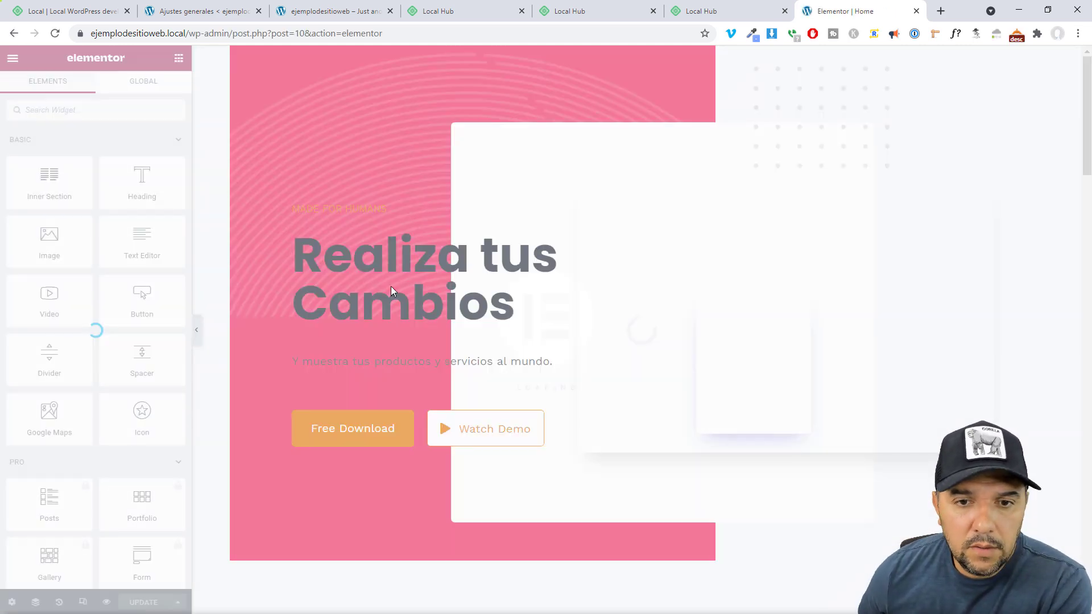
Change the Realiza tus Cambios heading text colour to #AF4545, then reset it to default
click(552, 241)
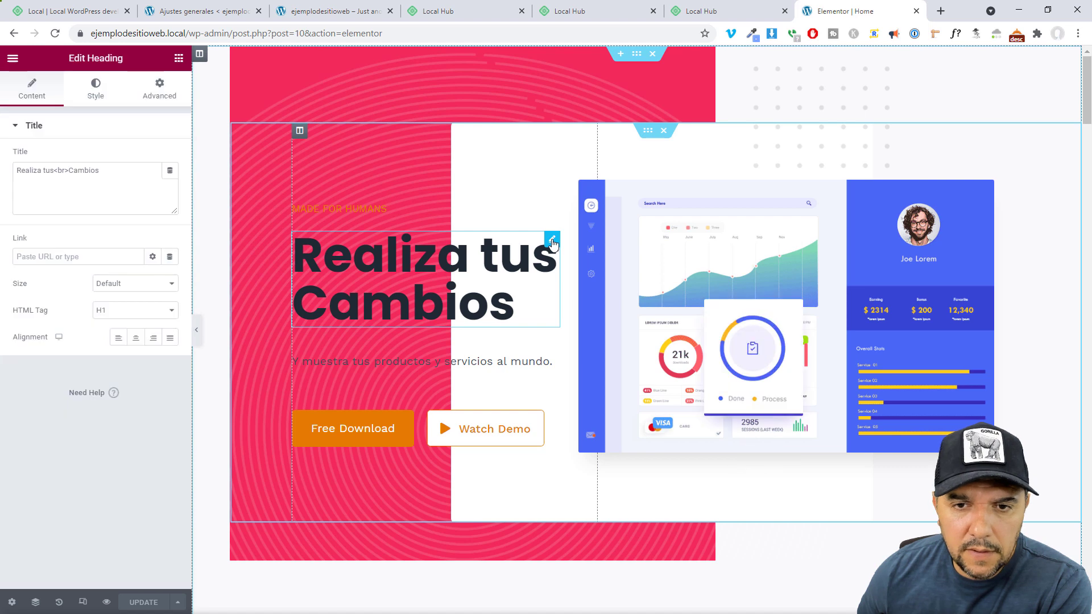
click(96, 91)
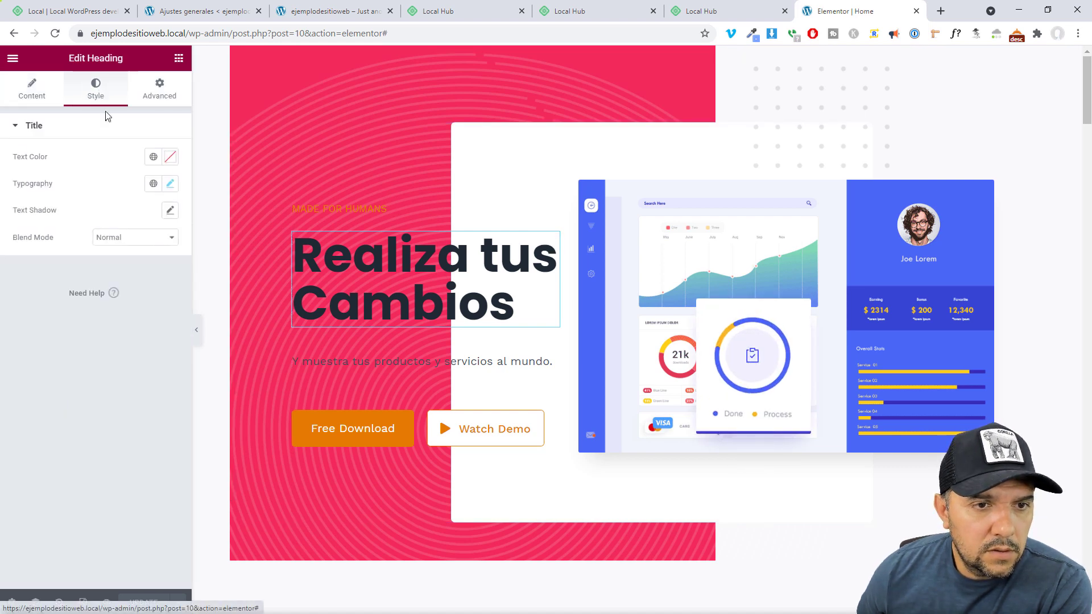
click(170, 157)
drag(66, 234, 118, 234)
click(118, 181)
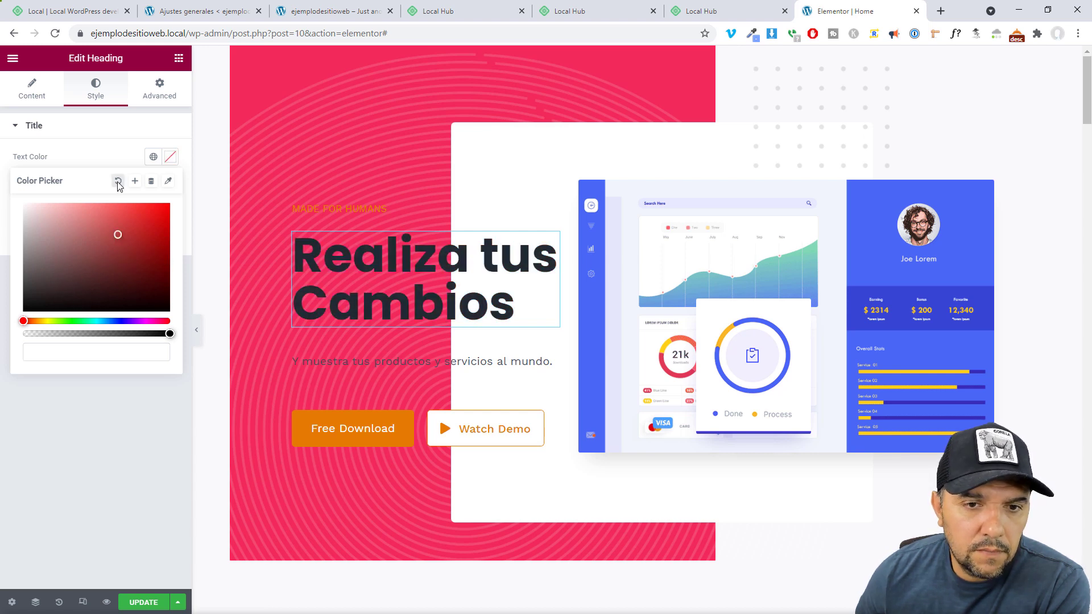
click(168, 181)
click(168, 181)
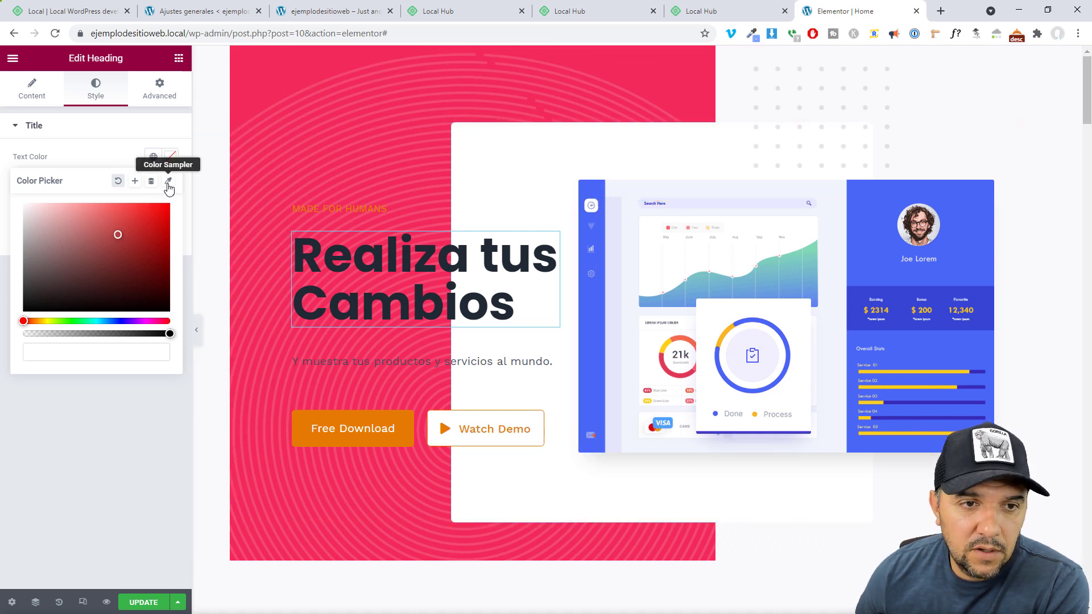
click(94, 161)
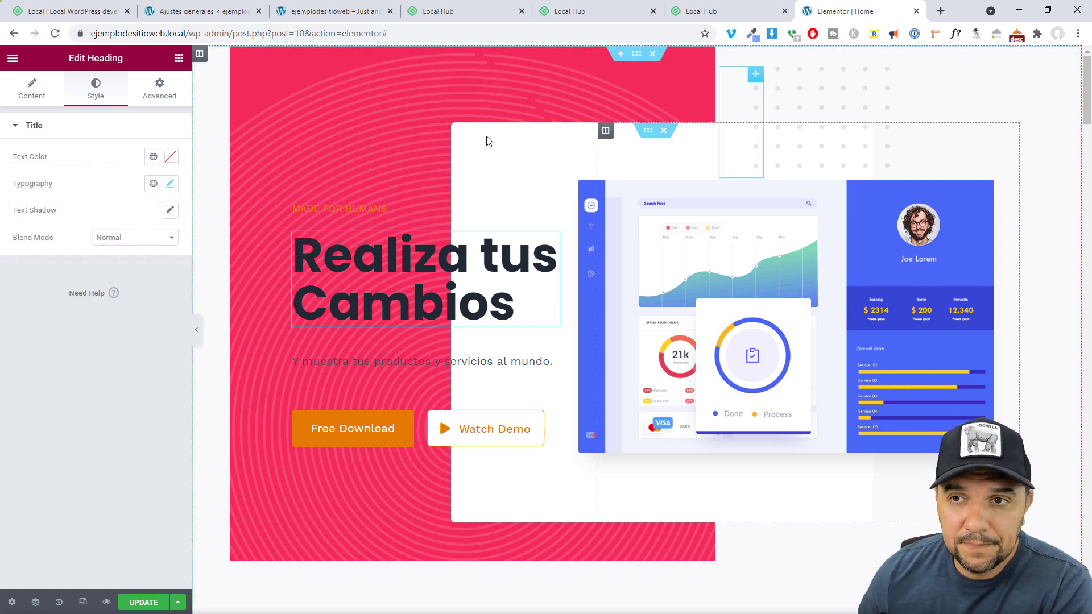
Look through the heading's Advanced > Custom CSS options, then choose View Page
click(33, 90)
click(160, 89)
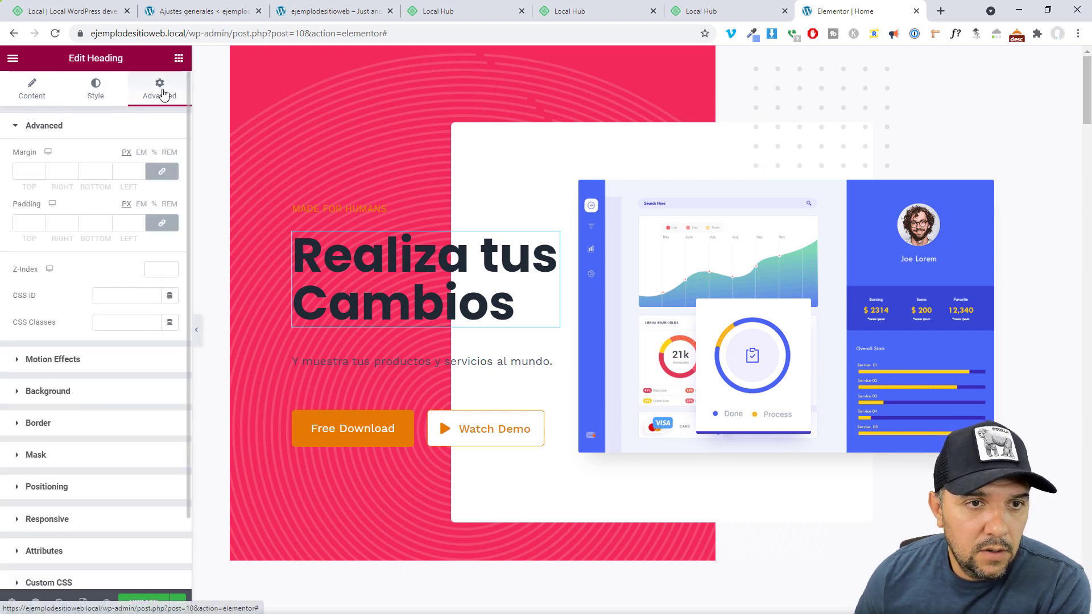
scroll(8, 546, down, 2)
click(17, 501)
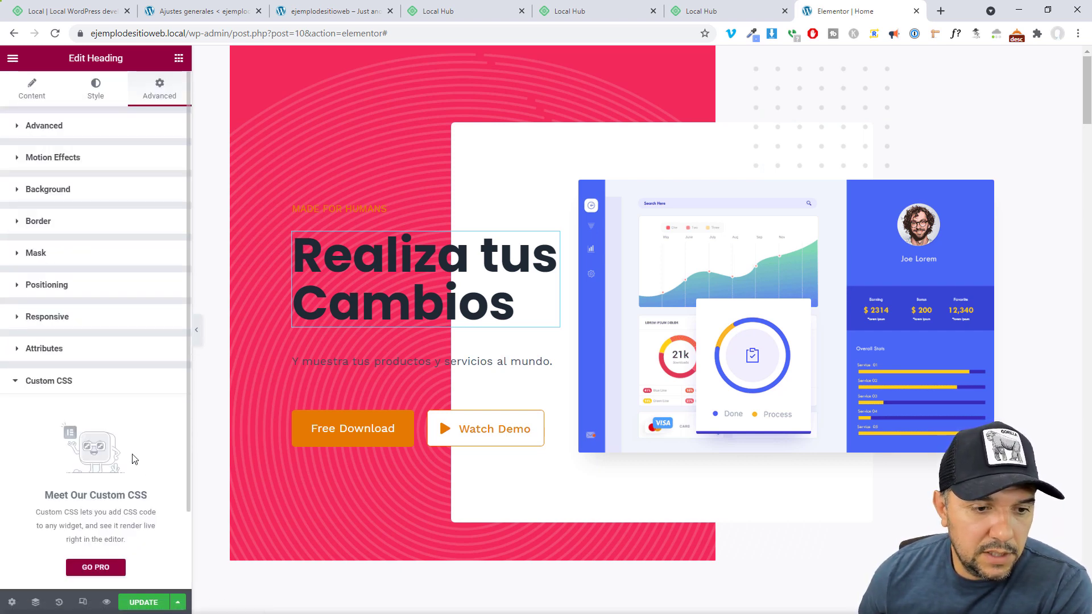
drag(71, 495, 162, 499)
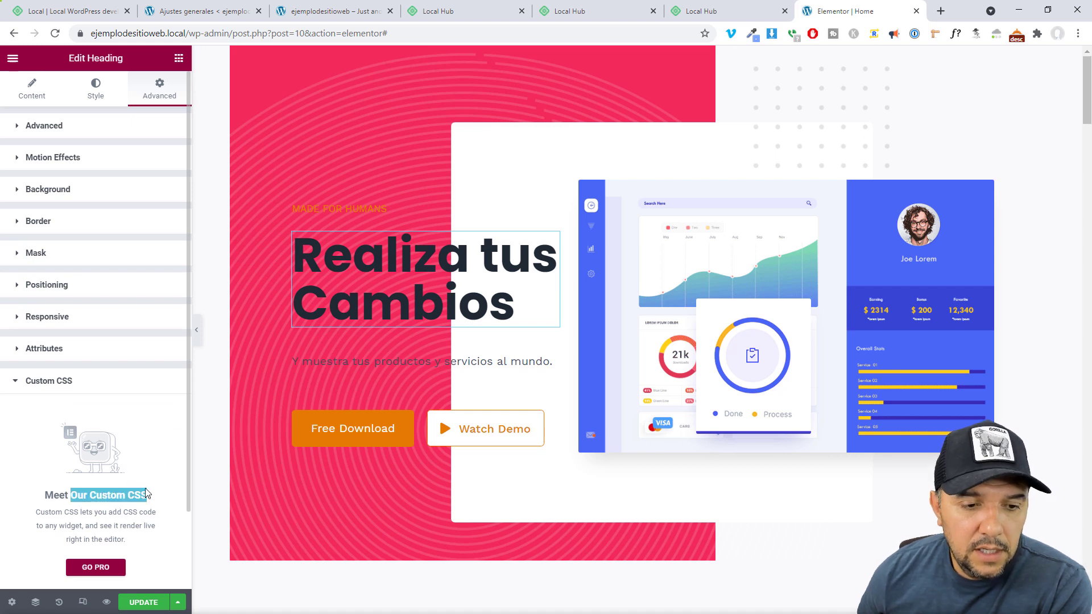
click(126, 490)
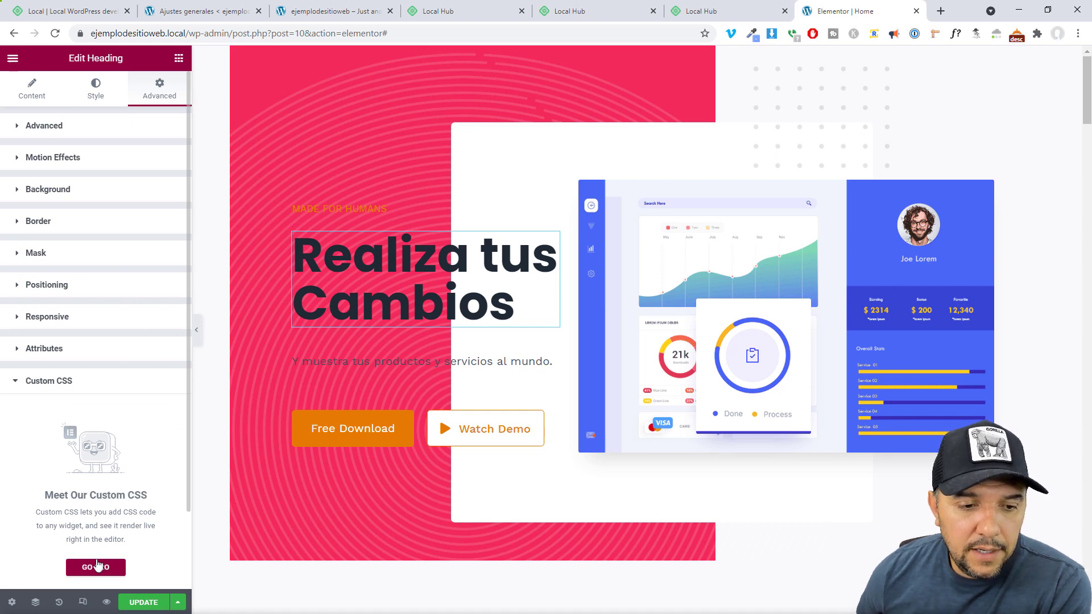
click(17, 383)
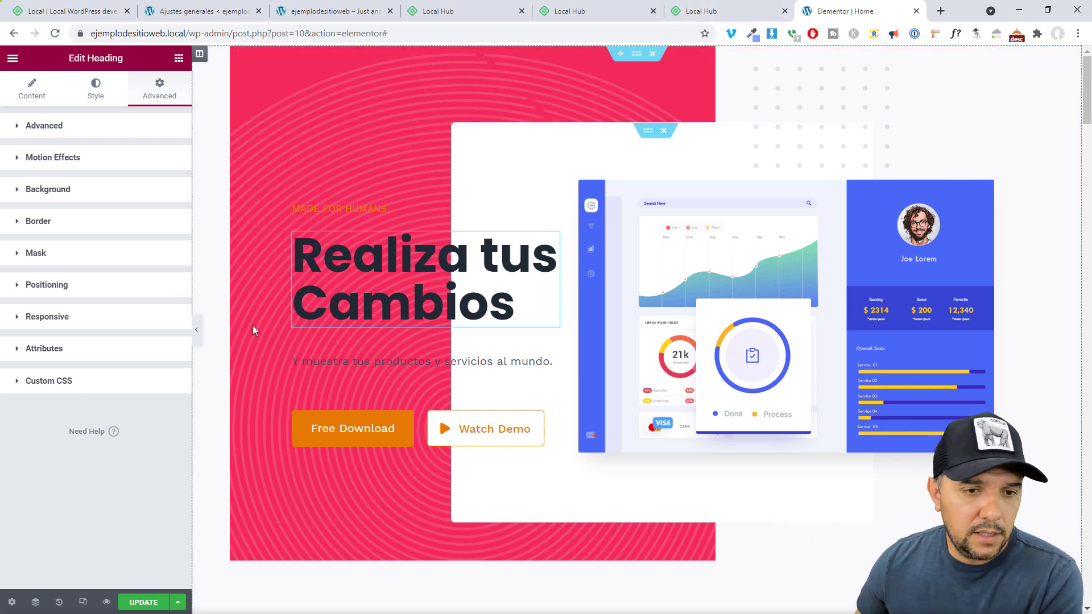
click(12, 58)
click(57, 250)
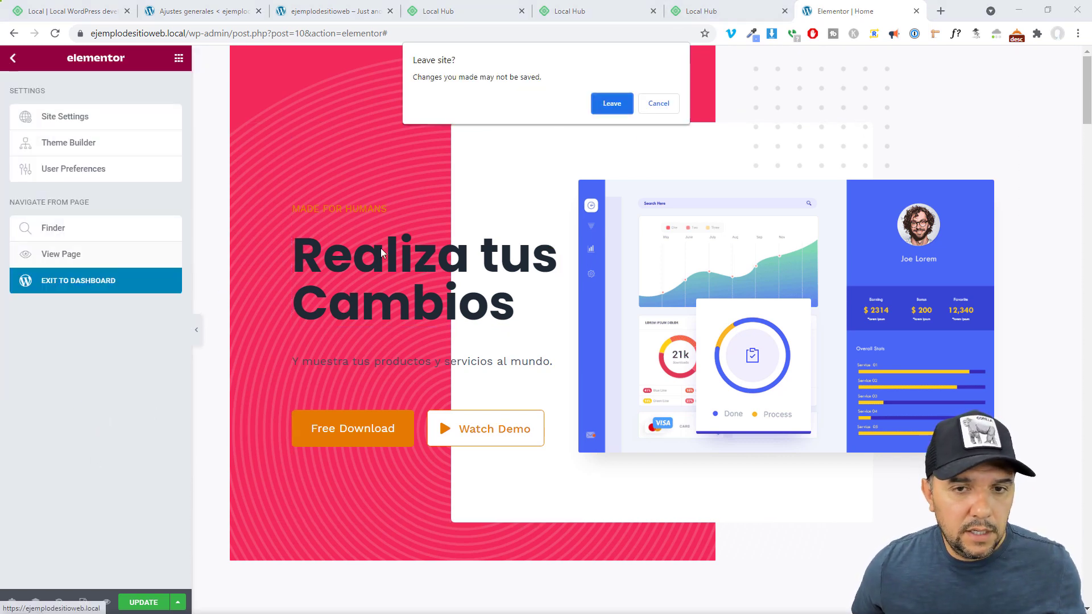
Leave the Elementor editor, scroll the Local add-ons library, and return to the ejemplodesitioweb overview
click(612, 103)
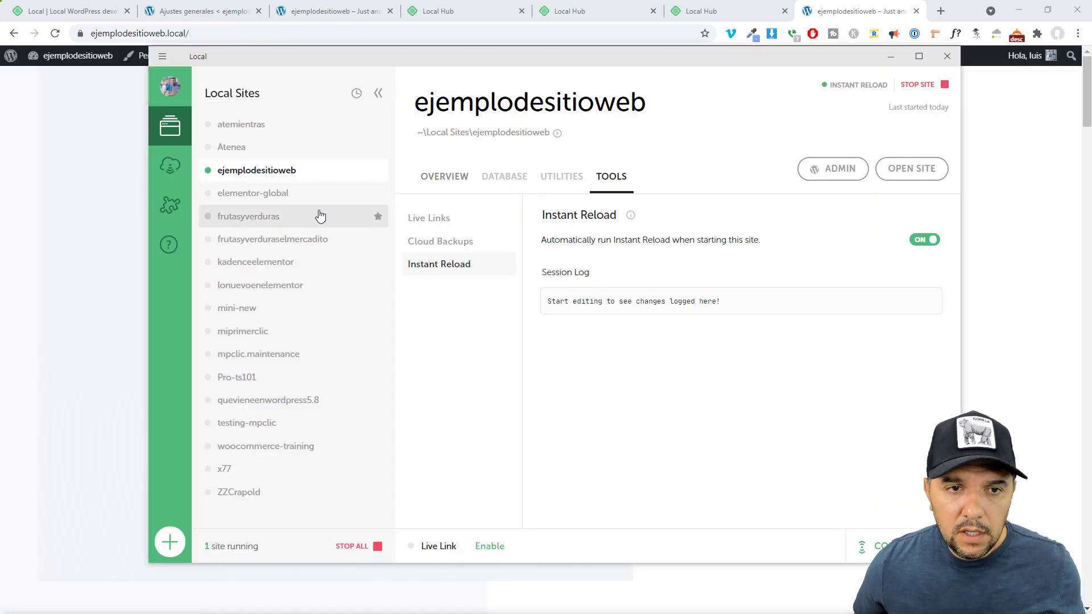
click(170, 205)
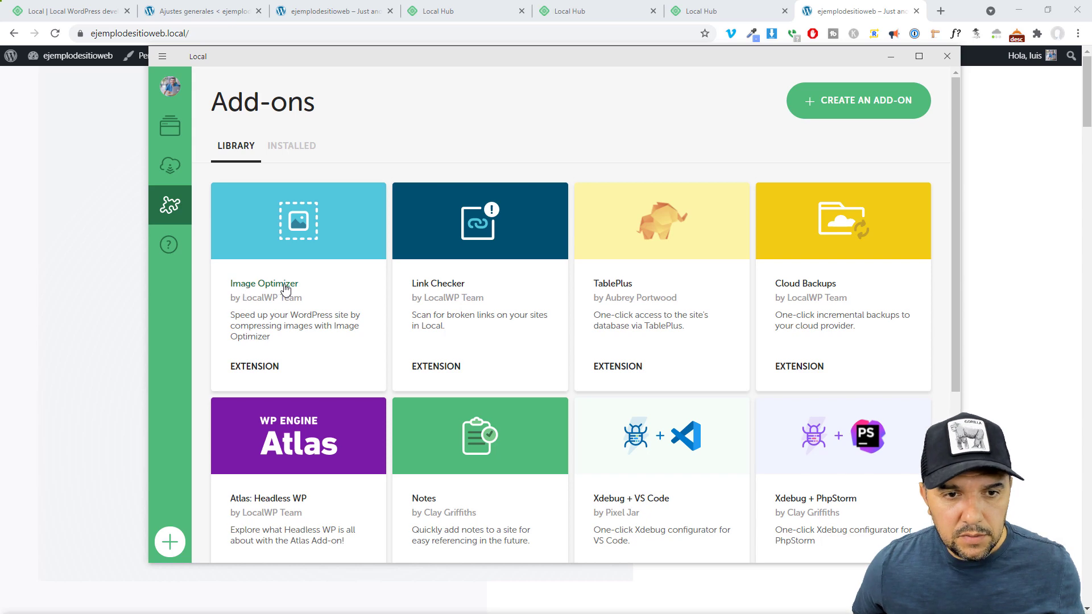
scroll(361, 330, down, 5)
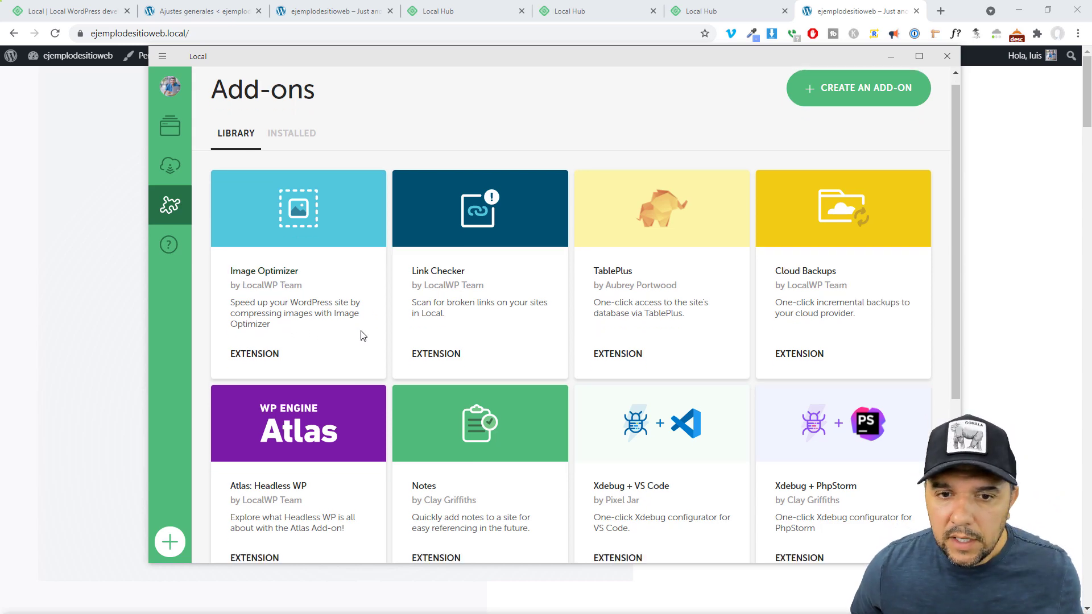
scroll(361, 329, up, 5)
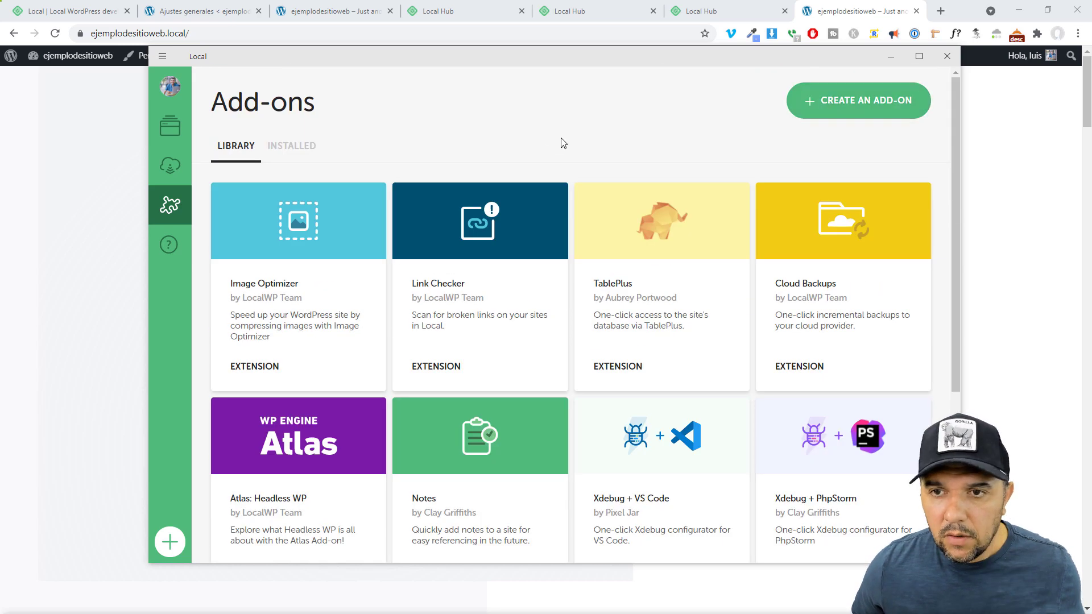
click(170, 126)
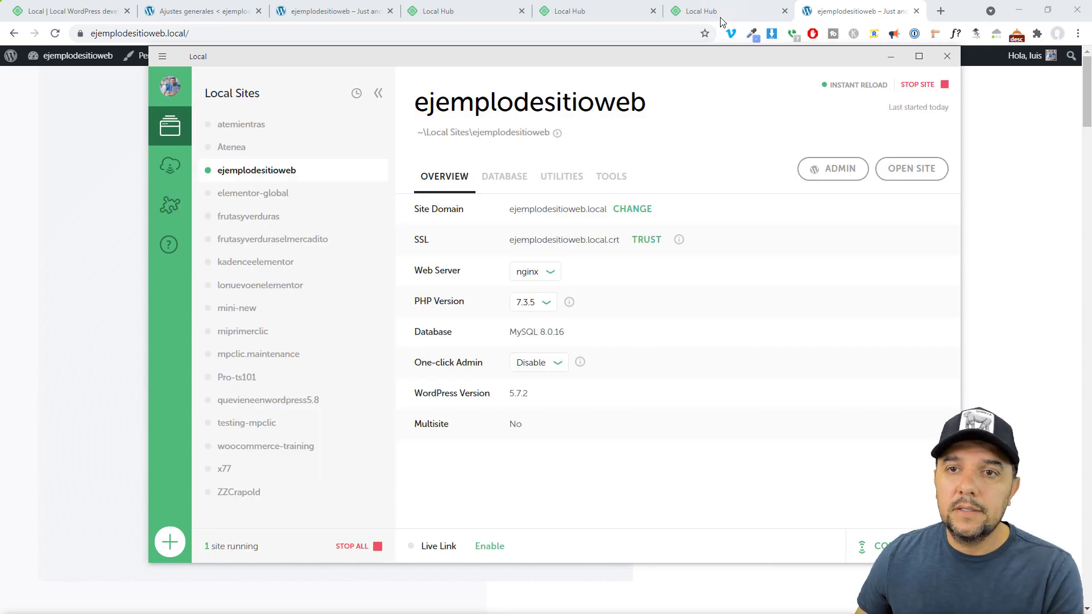
click(721, 15)
click(617, 11)
Switch to the ejemplodesitioweb front page tab and scroll down the homepage
click(485, 6)
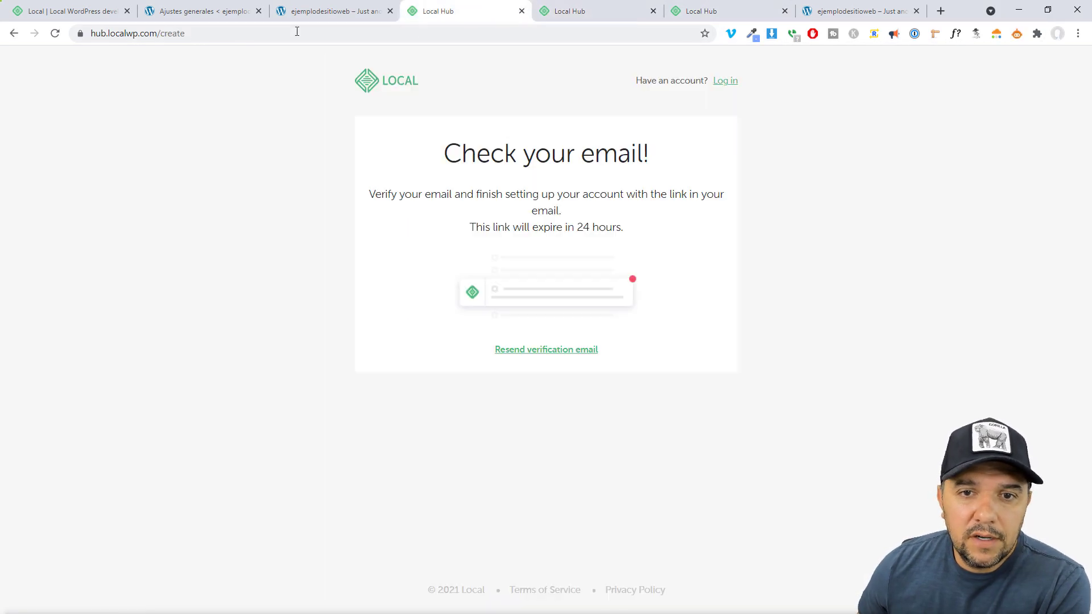
click(279, 16)
scroll(941, 258, down, 10)
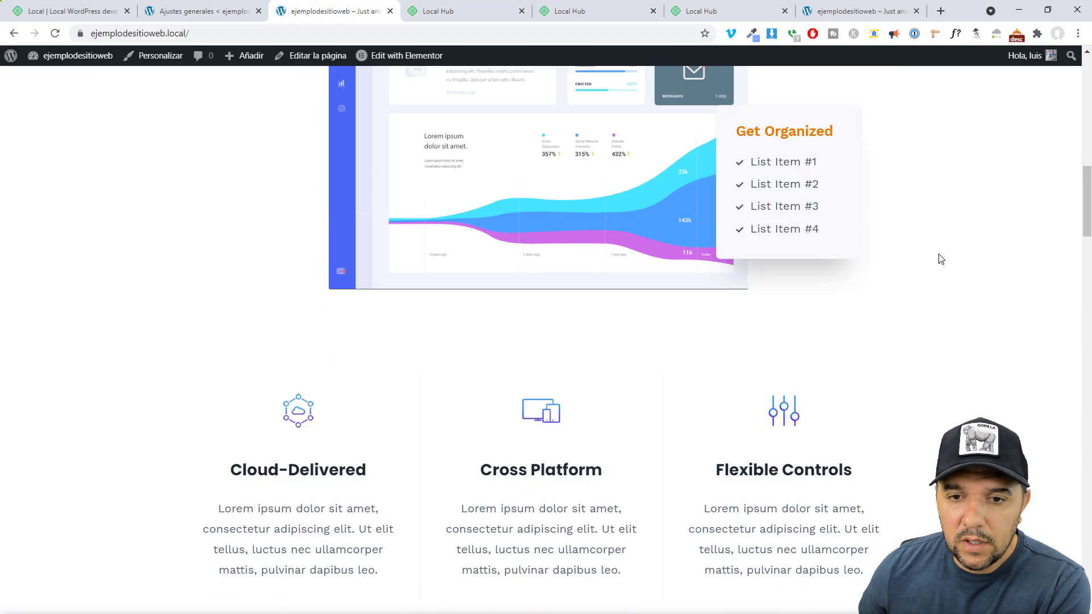
drag(1087, 214, 1085, 76)
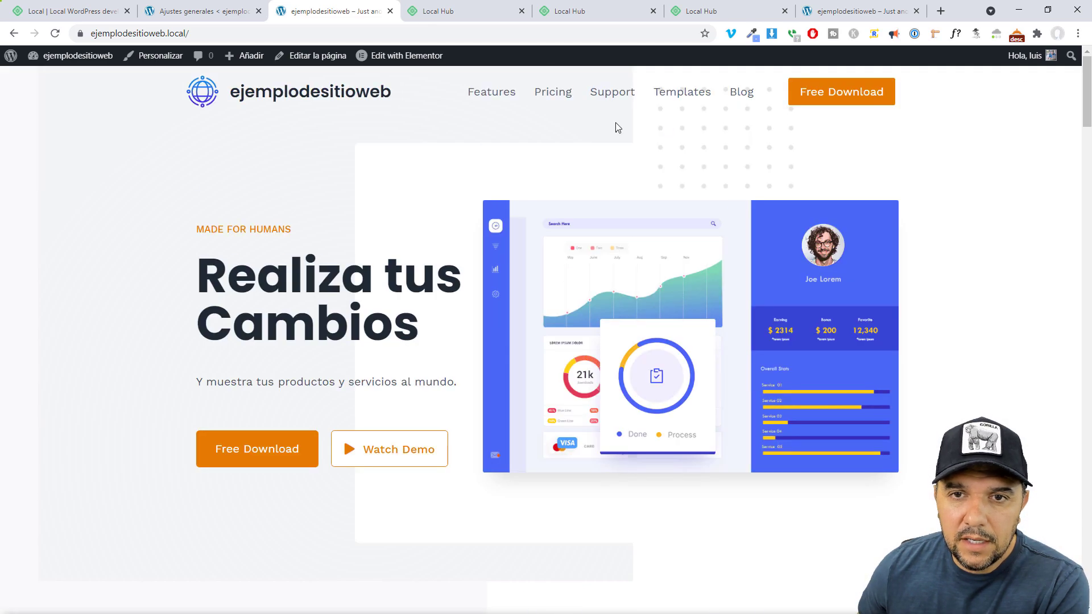
Open the site's Pricing page, then return to the homepage tab
click(548, 102)
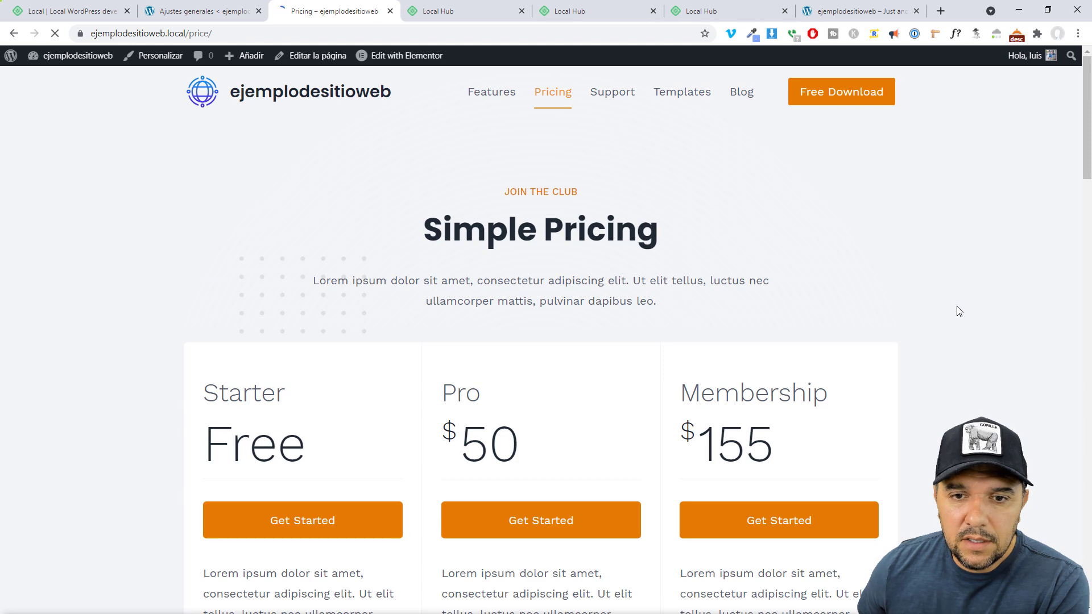
mouse_move(1087, 76)
mouse_down()
mouse_move(1088, 134)
mouse_move(1088, 74)
mouse_up()
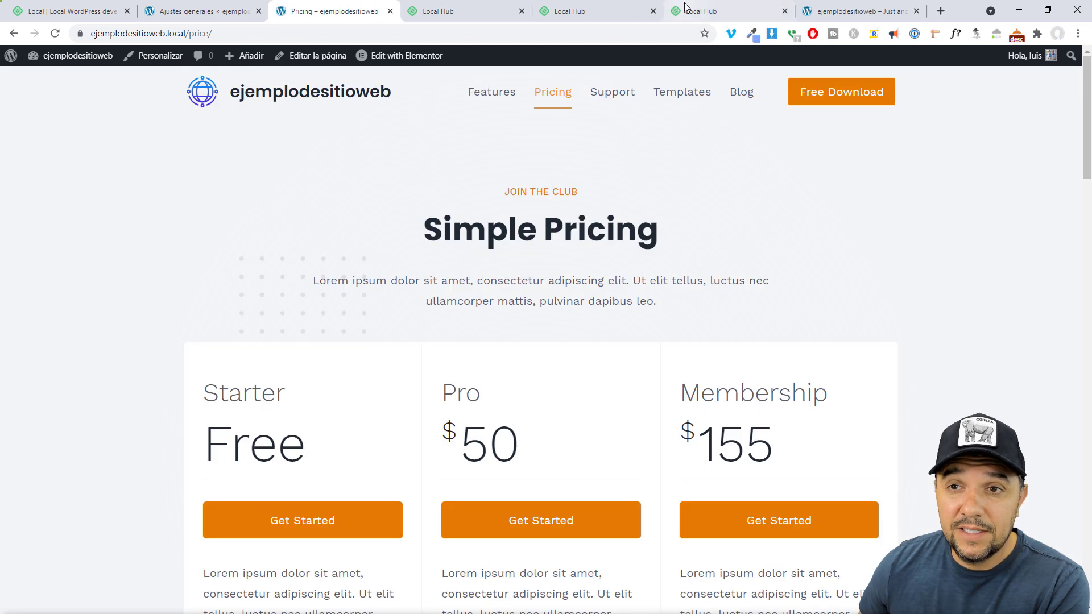
click(601, 10)
click(728, 11)
click(856, 11)
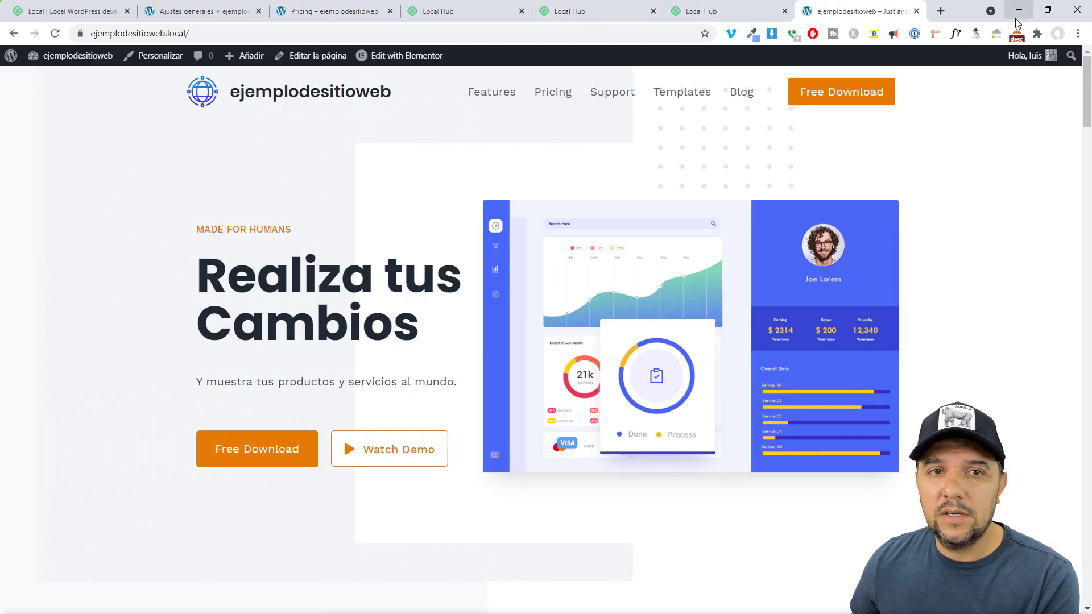